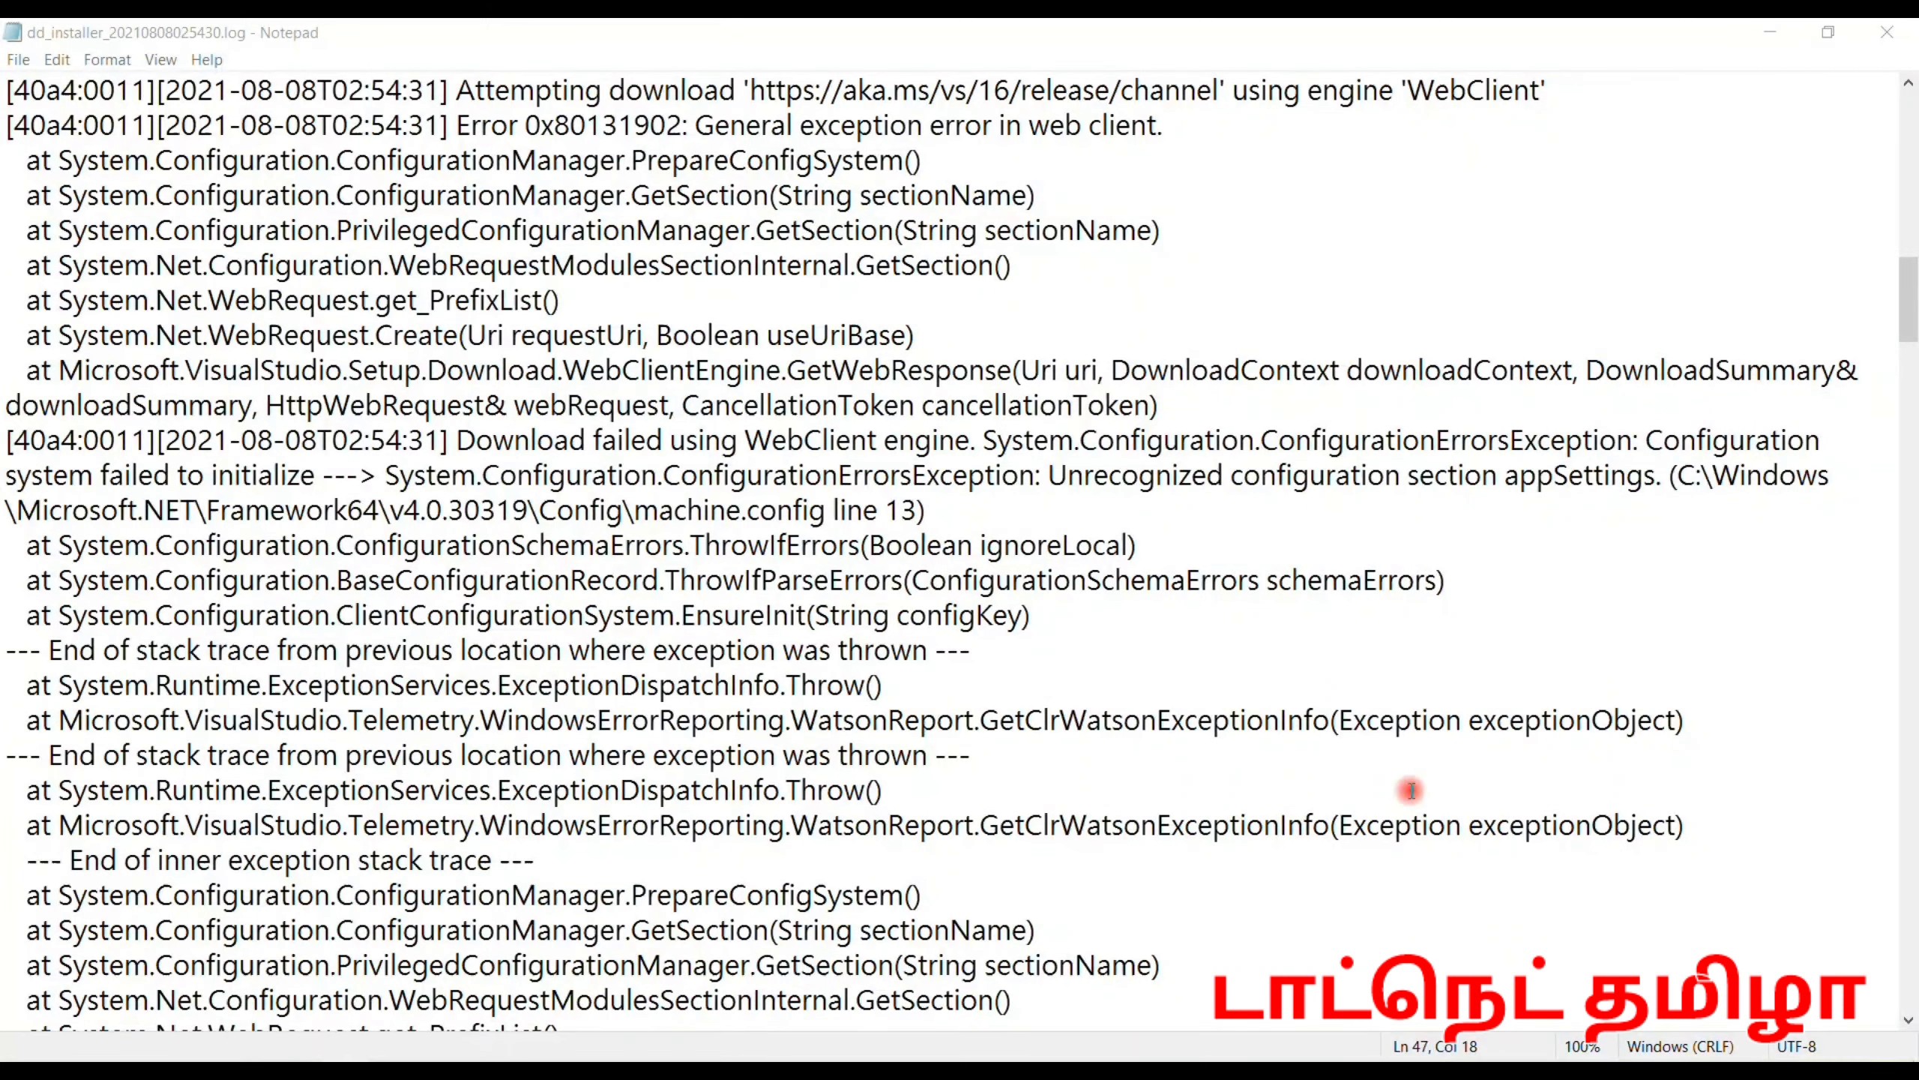
Search the Start menu for 'vi' so Visual Studio Installer appears as the best match
key(super)
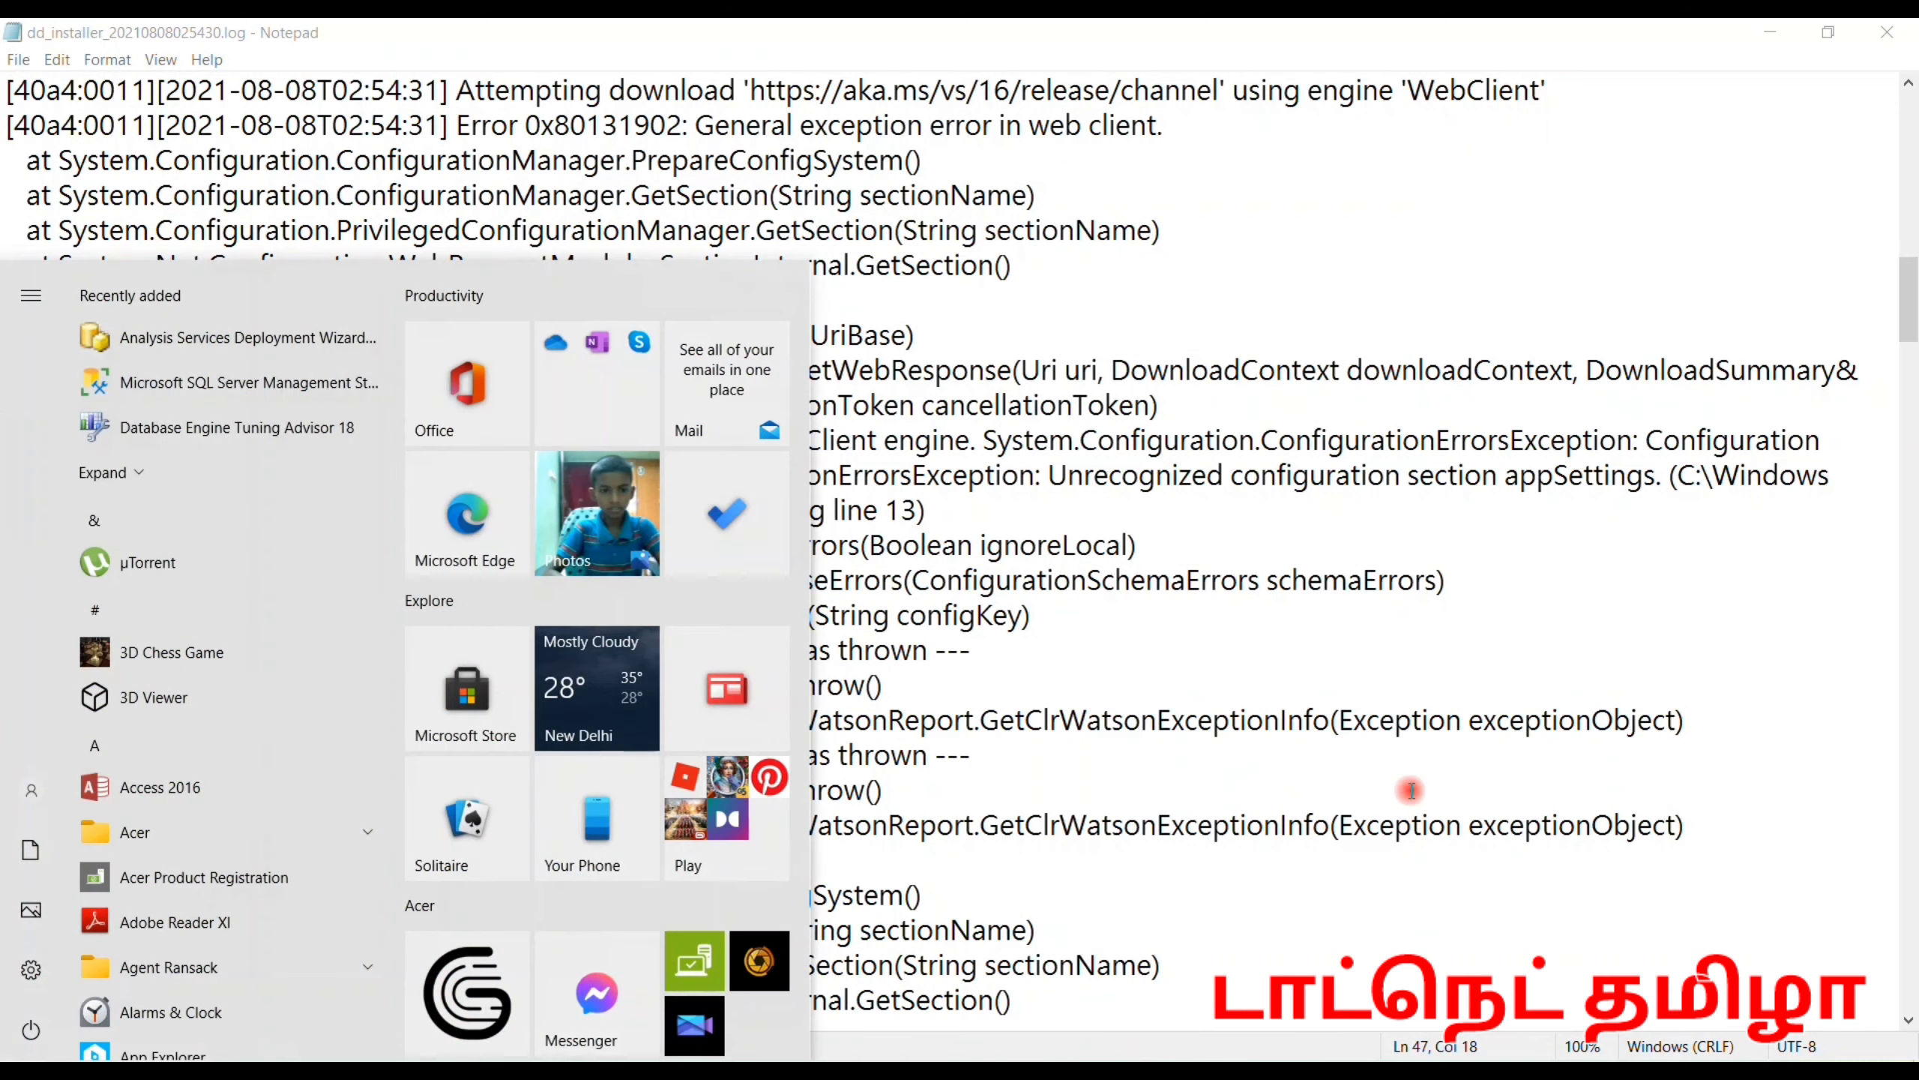
text(vi)
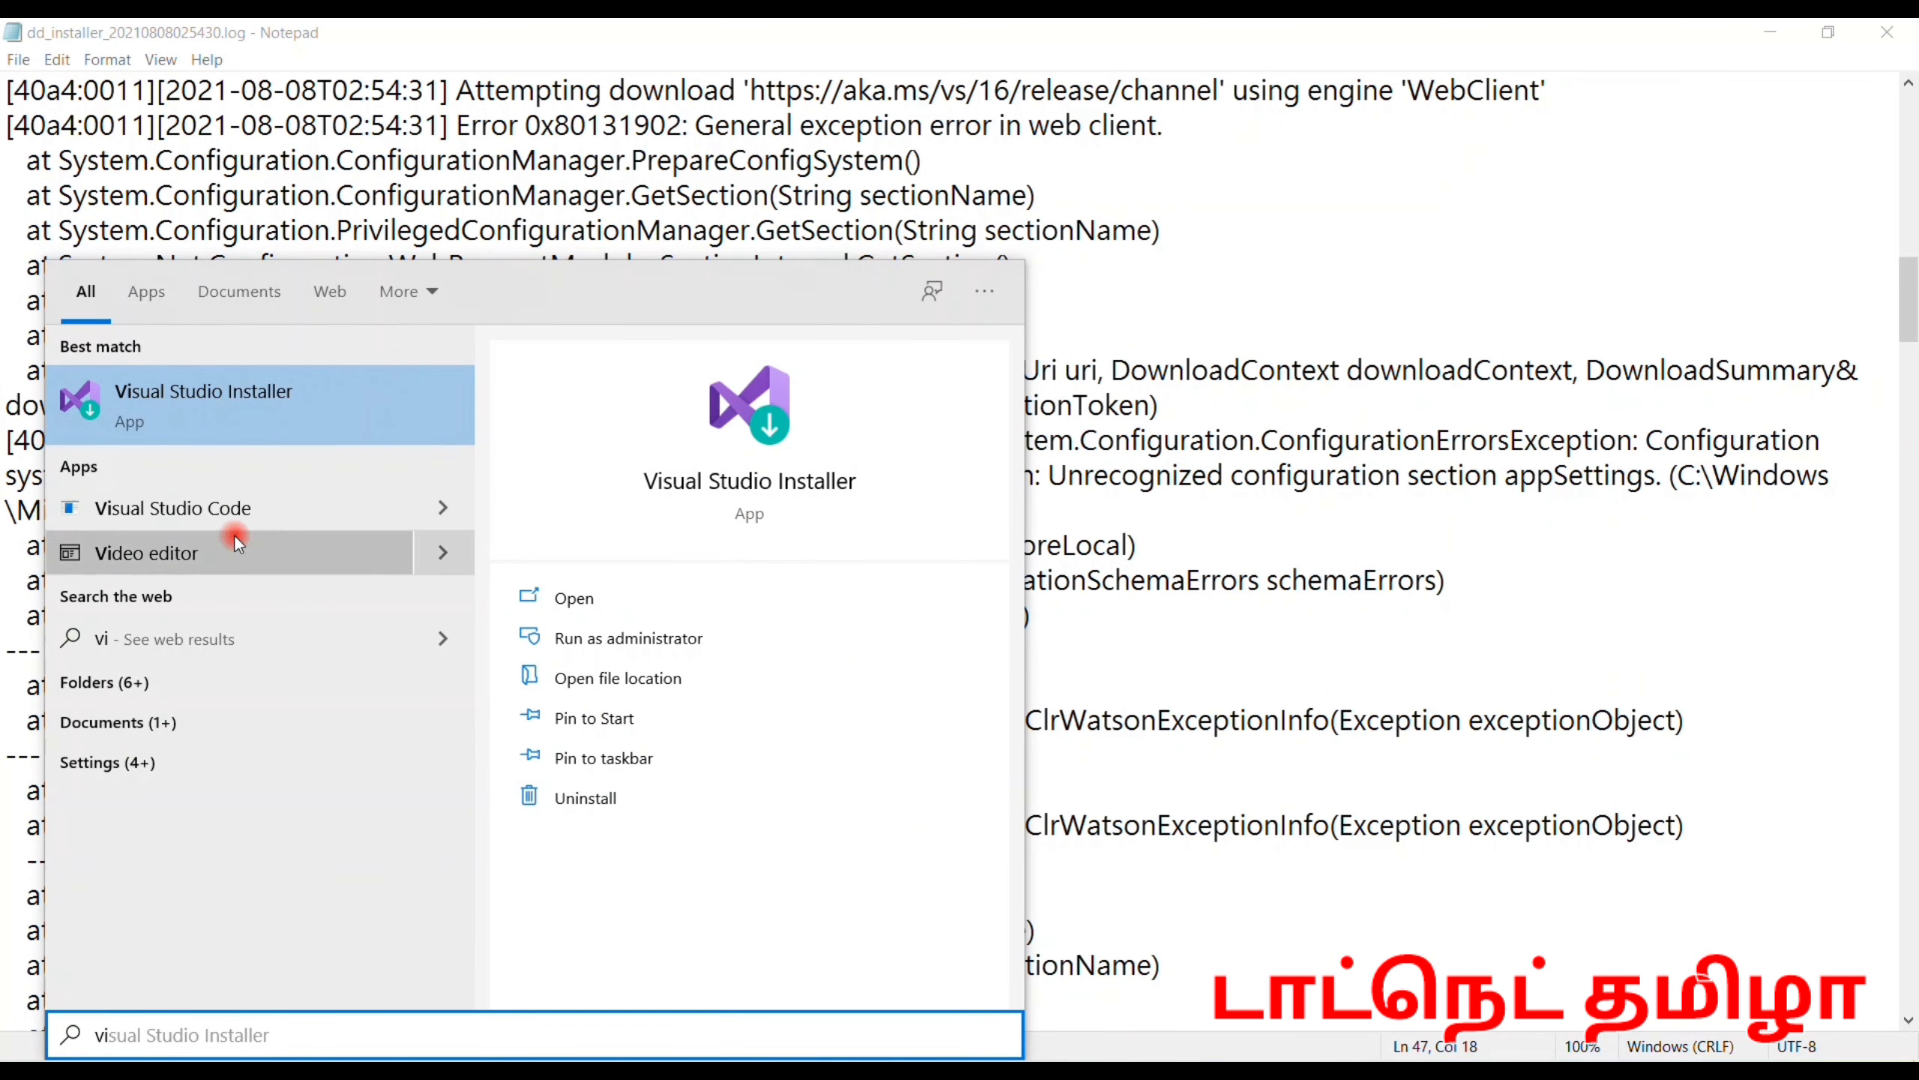
Launch Visual Studio Installer, confirm Community 2019 16.10.4 is installed, and return to the log
click(283, 428)
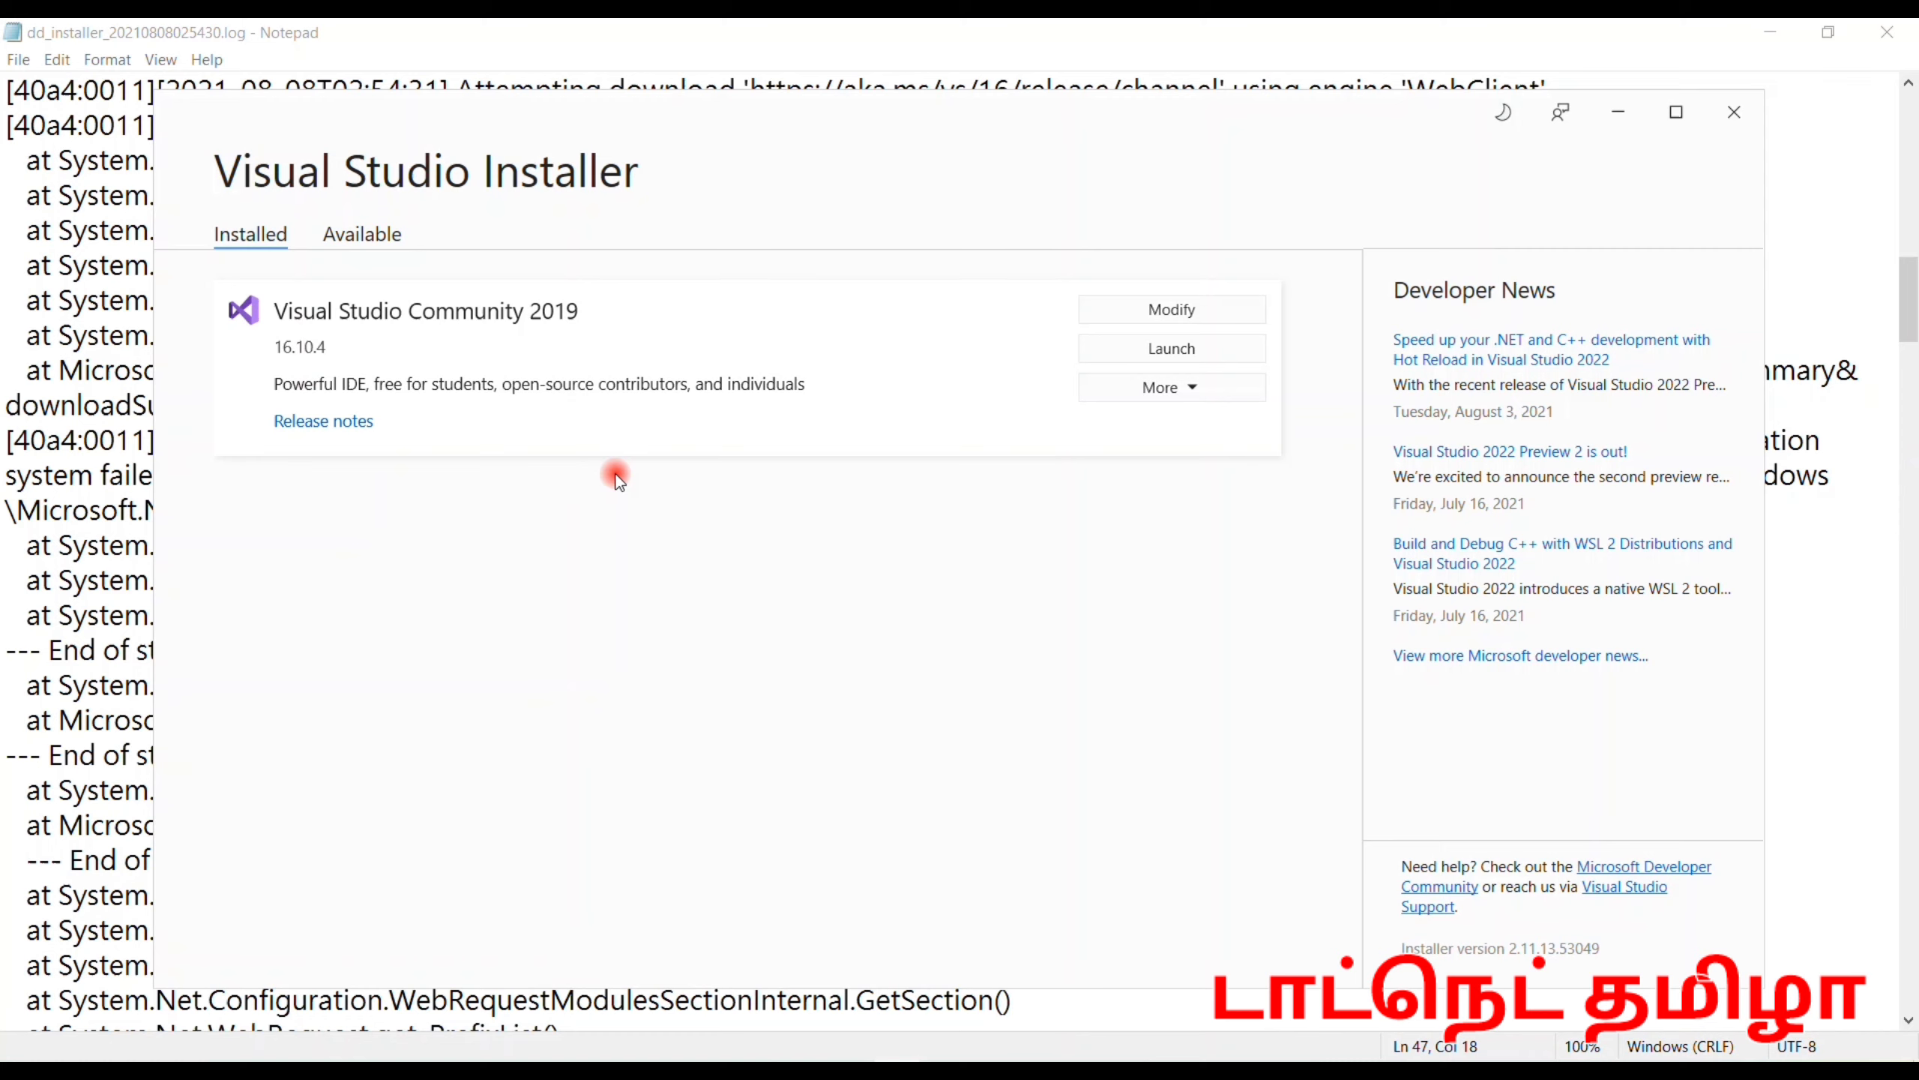
click(85, 360)
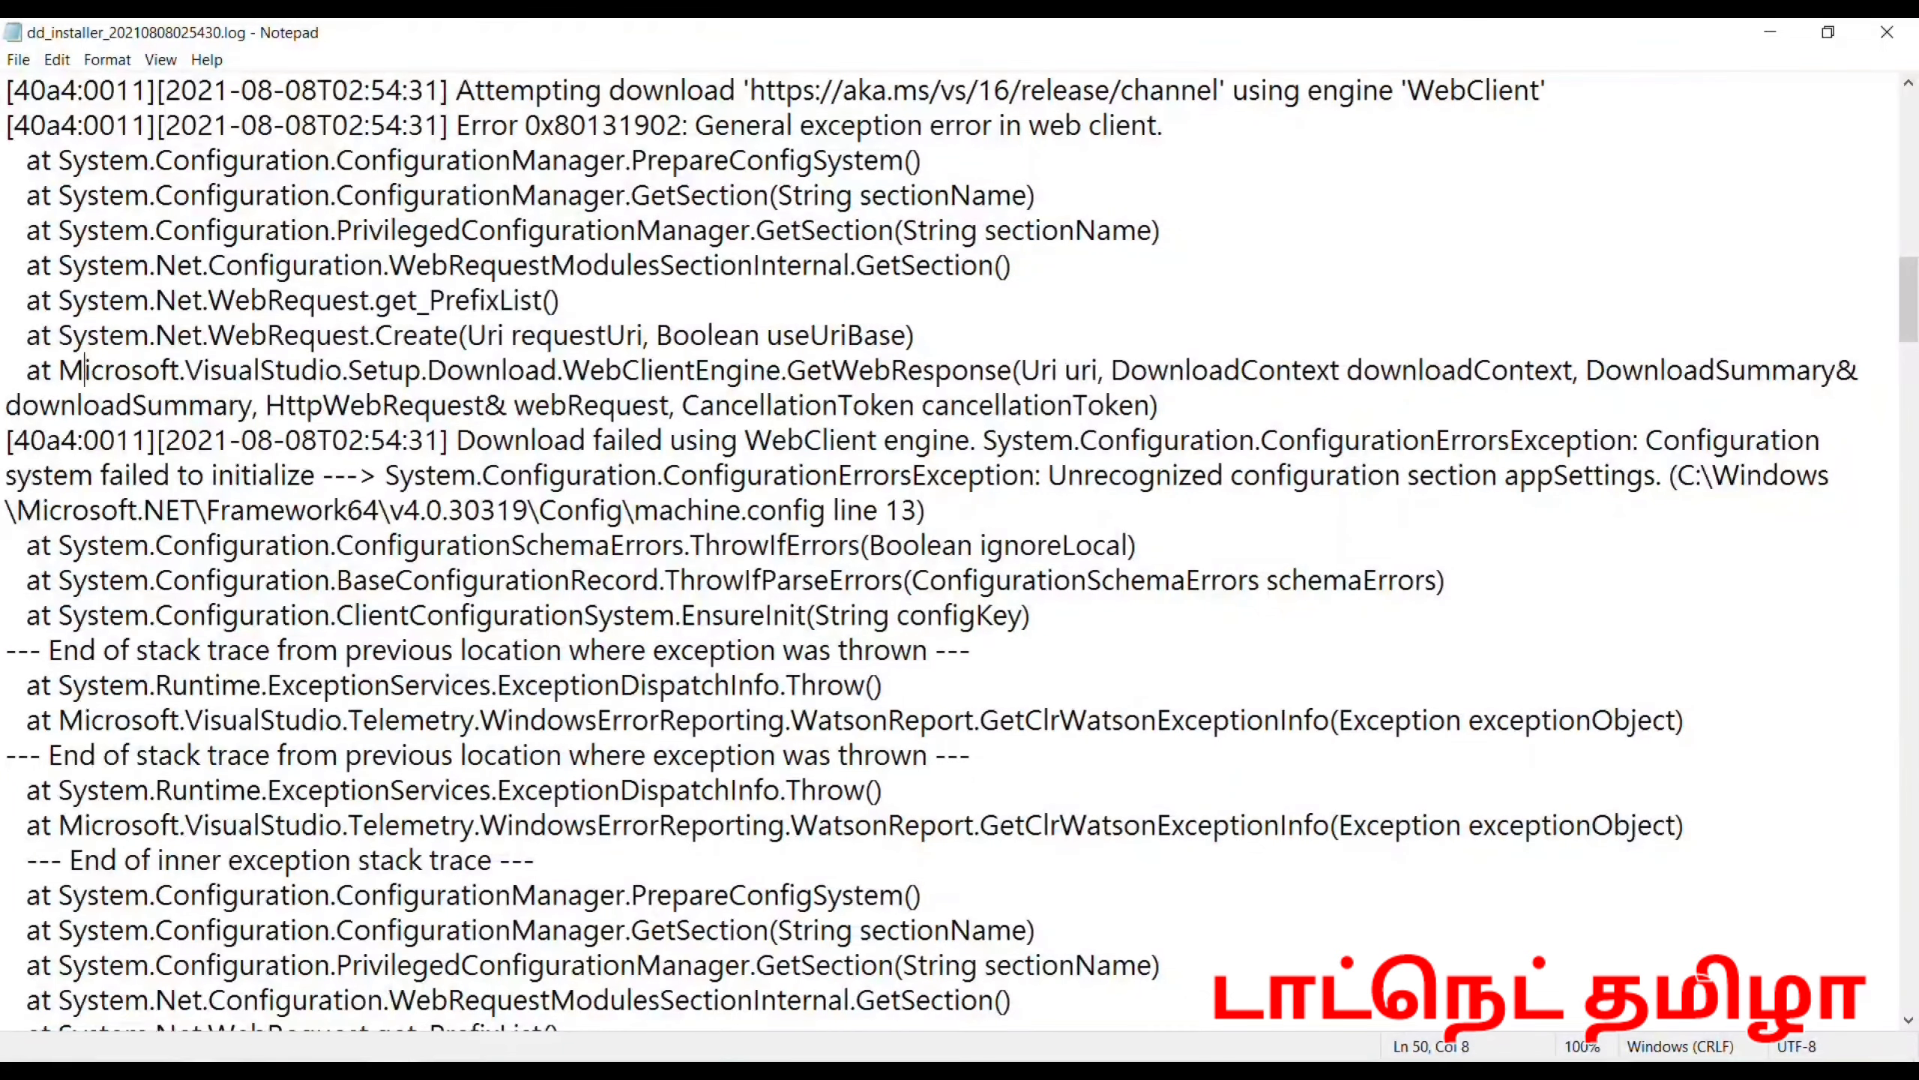
mouse_move(405, 967)
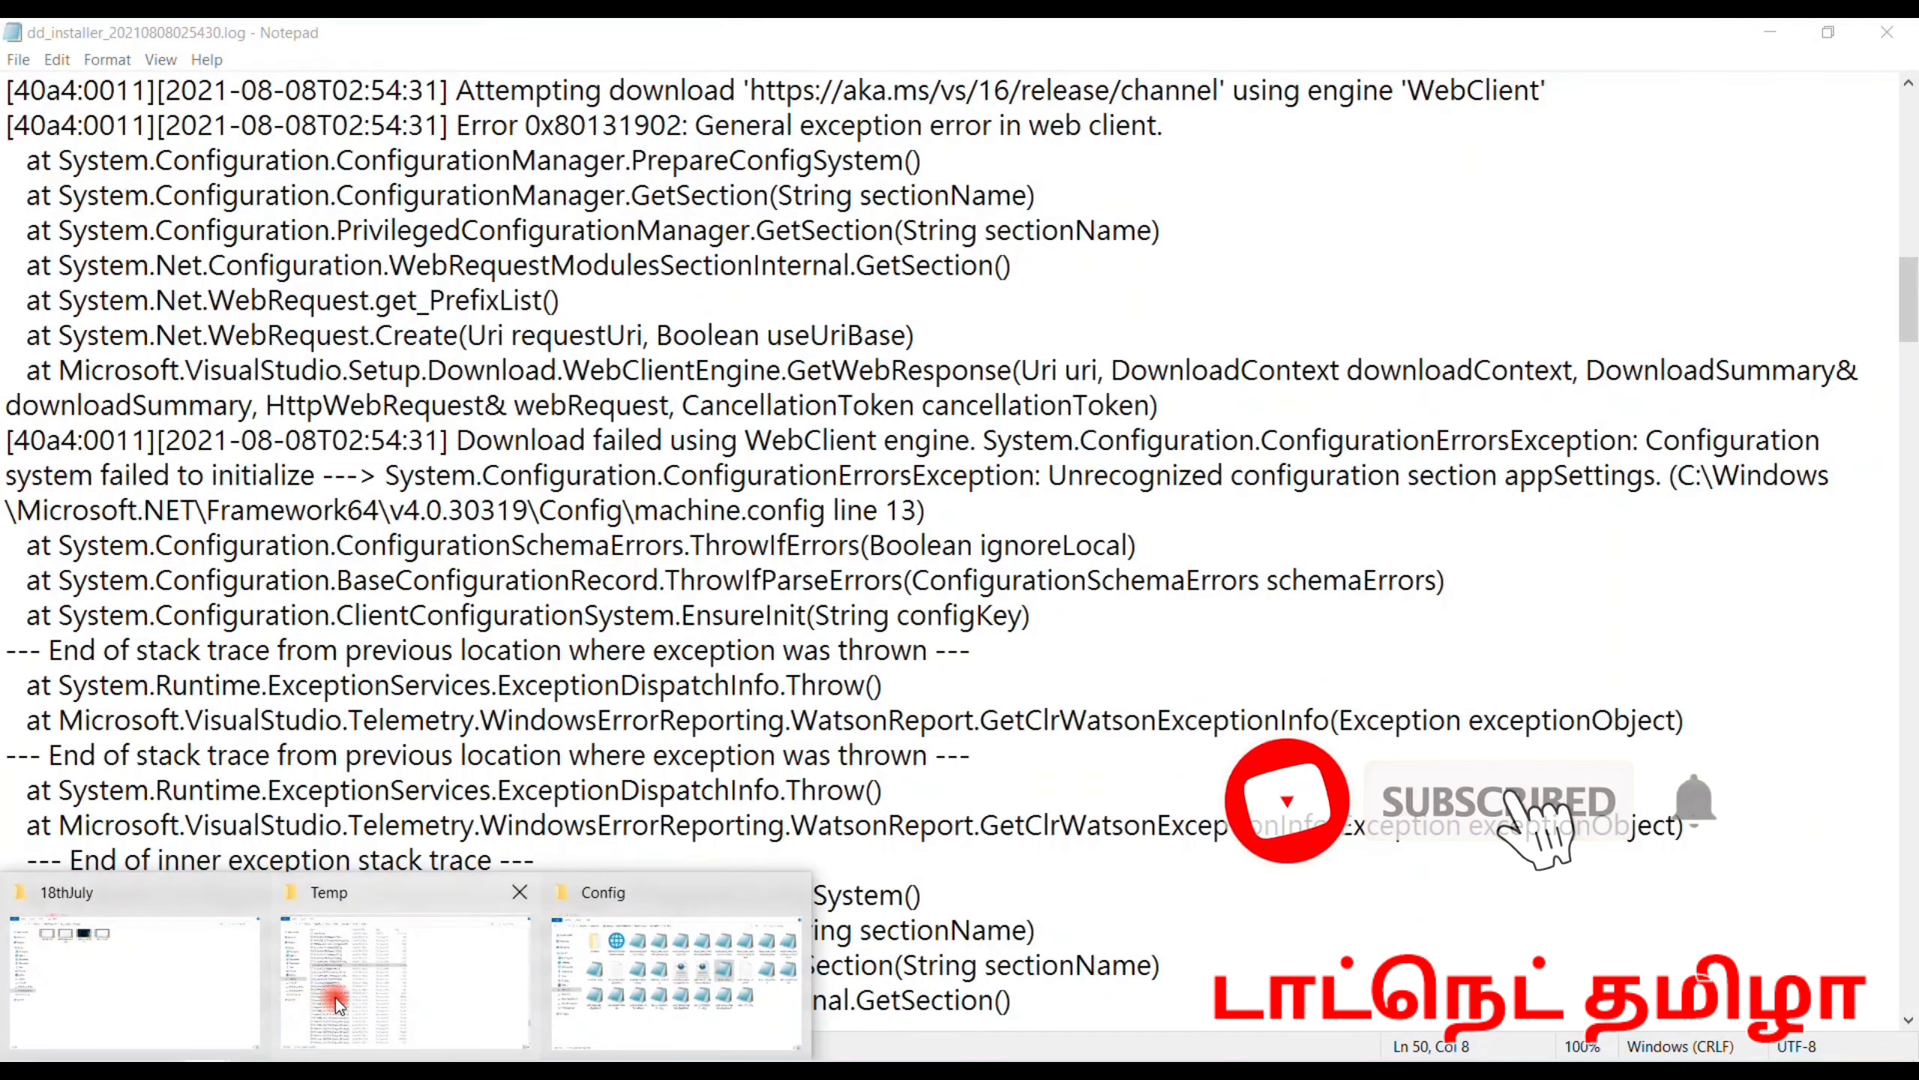
Show the full AppData\Local\Temp path and highlight dd_installer_20210808025430.log
click(360, 992)
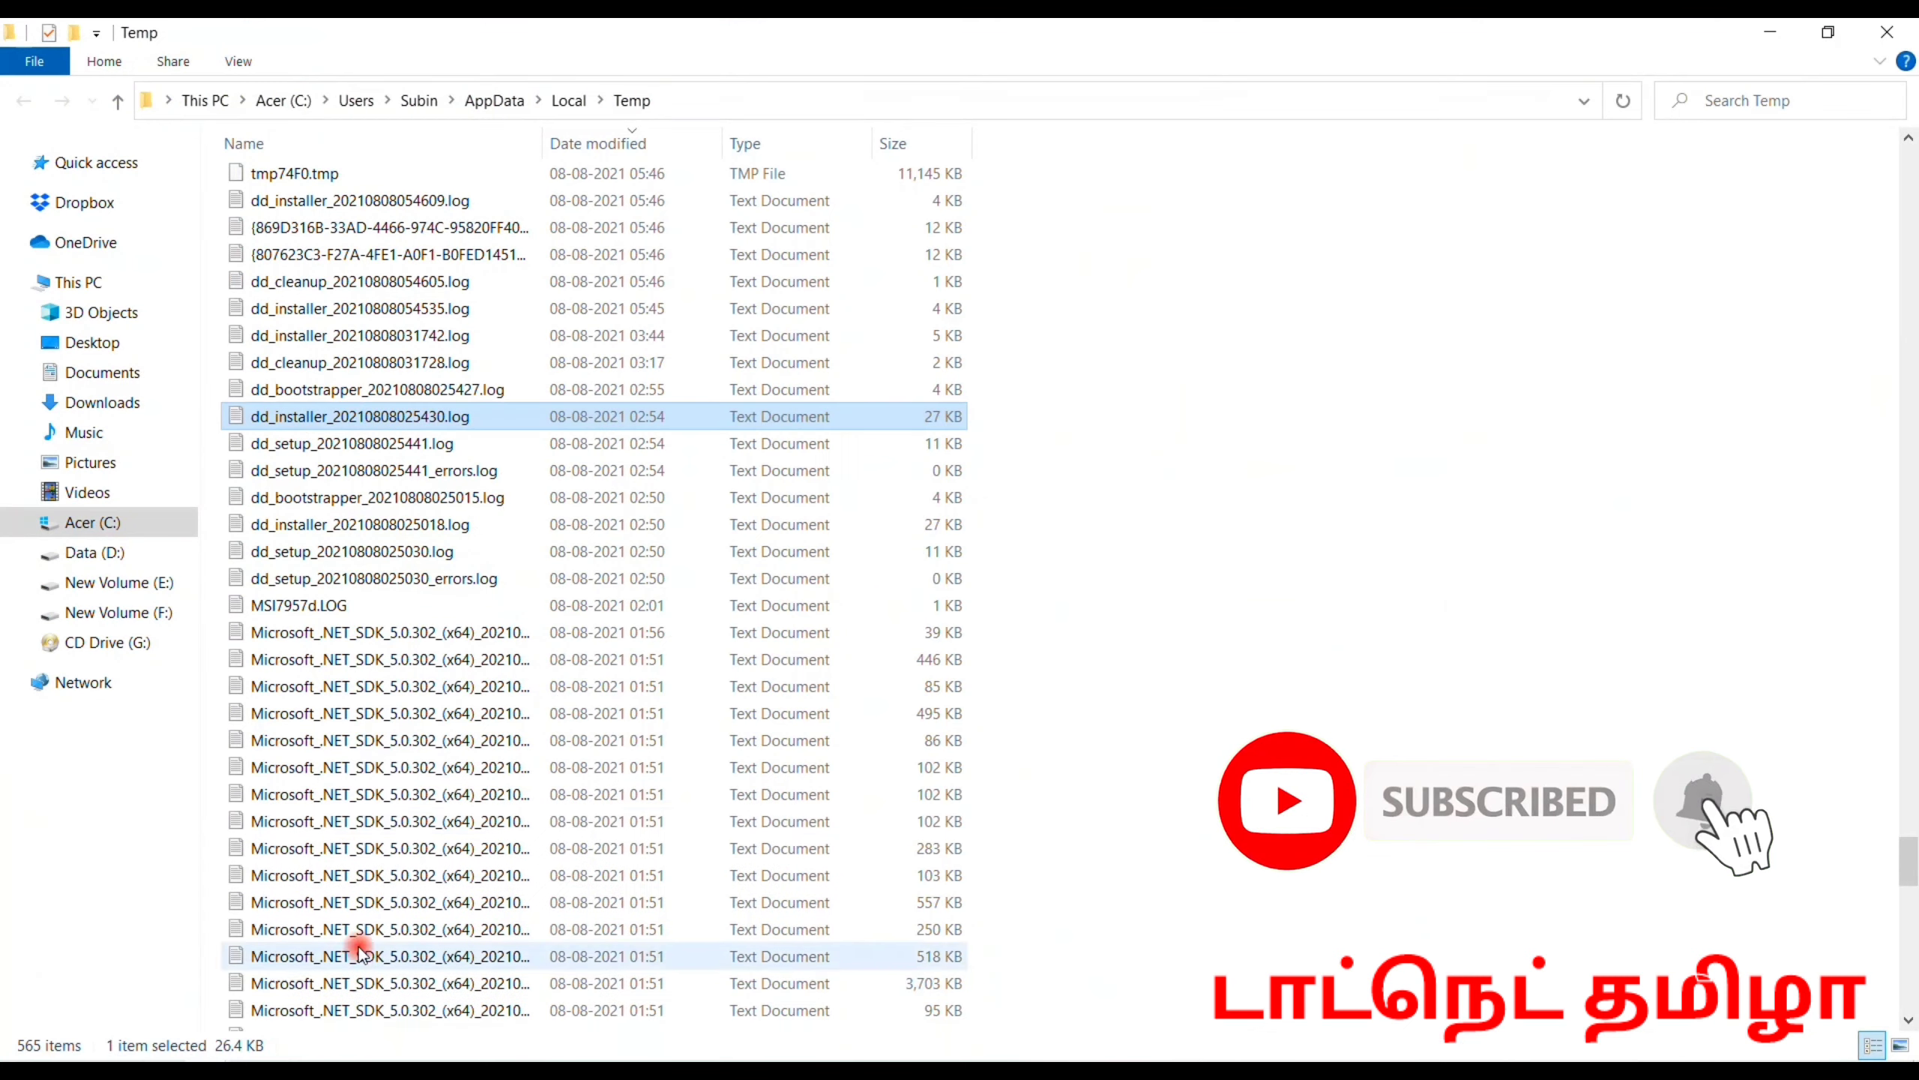
click(701, 101)
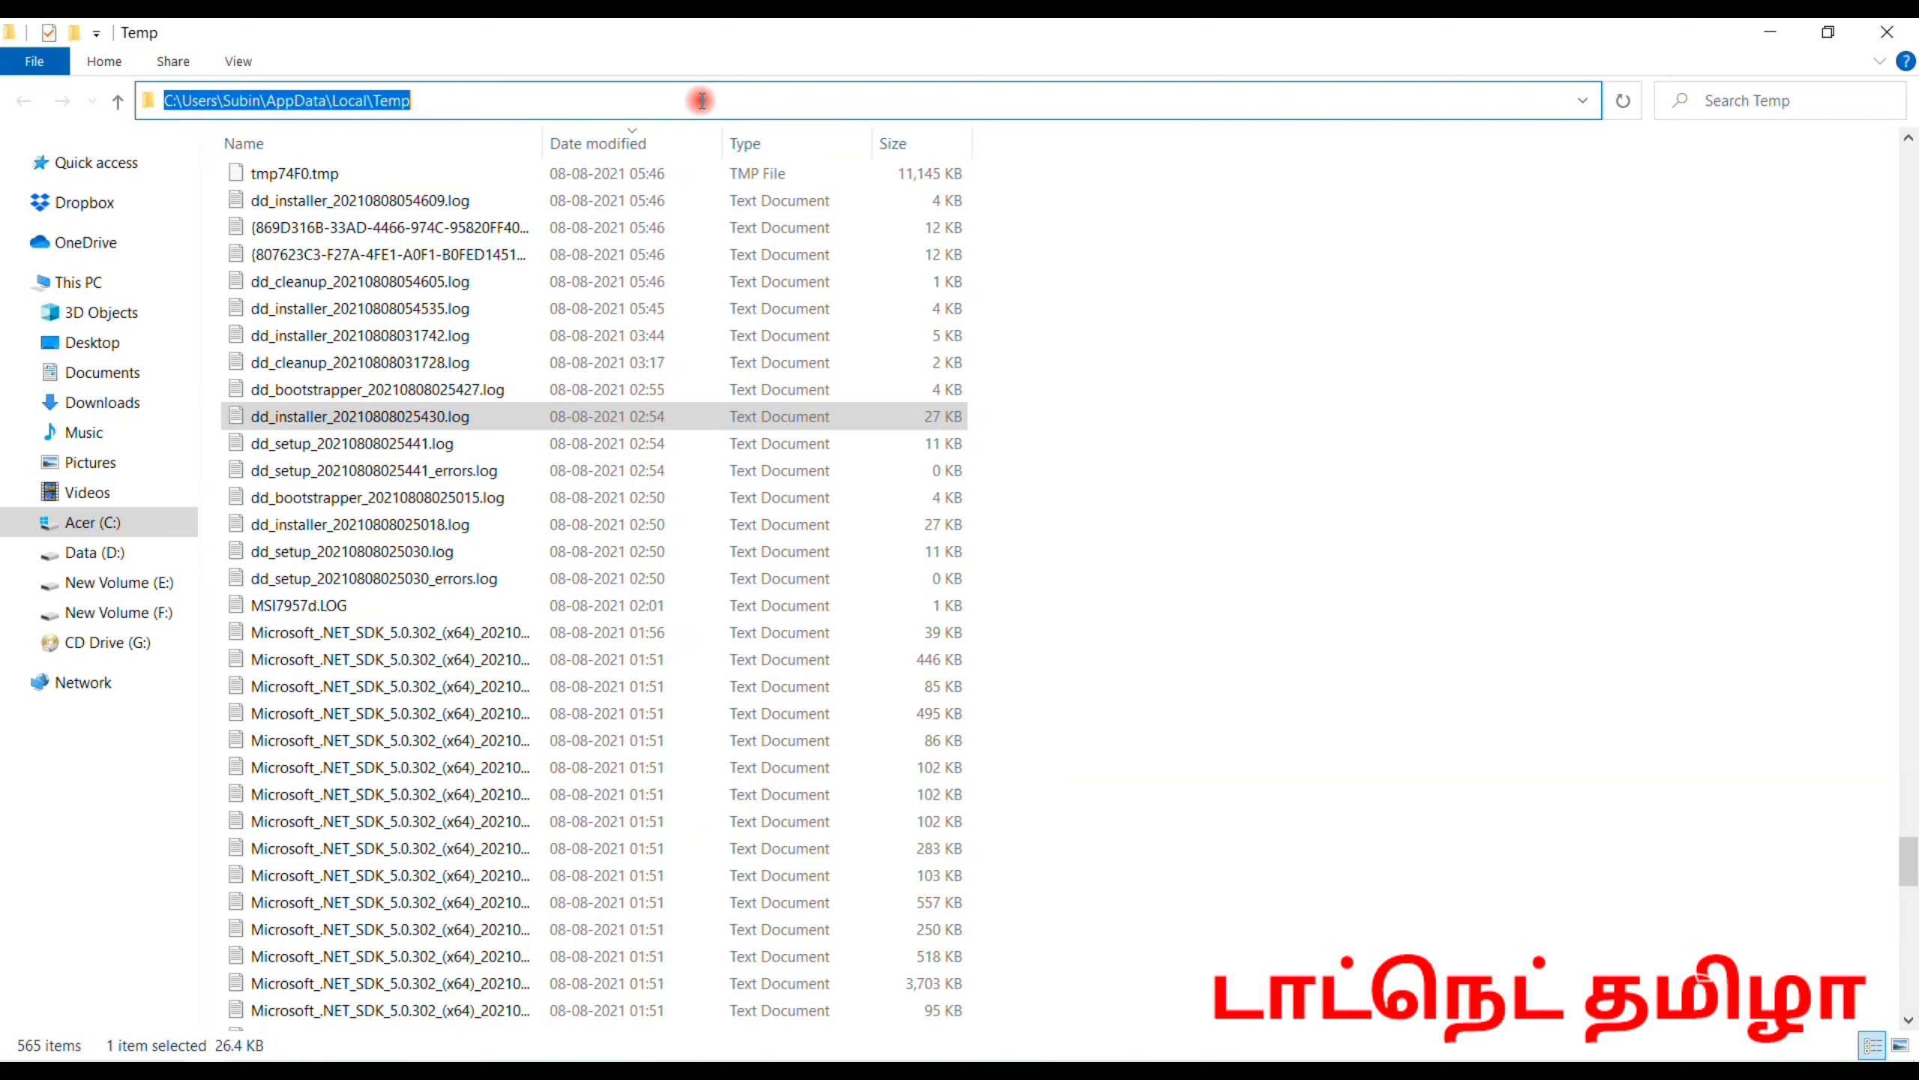
click(376, 421)
Select the 'Error 0x80131902: General exception error in web client.' message in the dd_installer log
click(391, 1072)
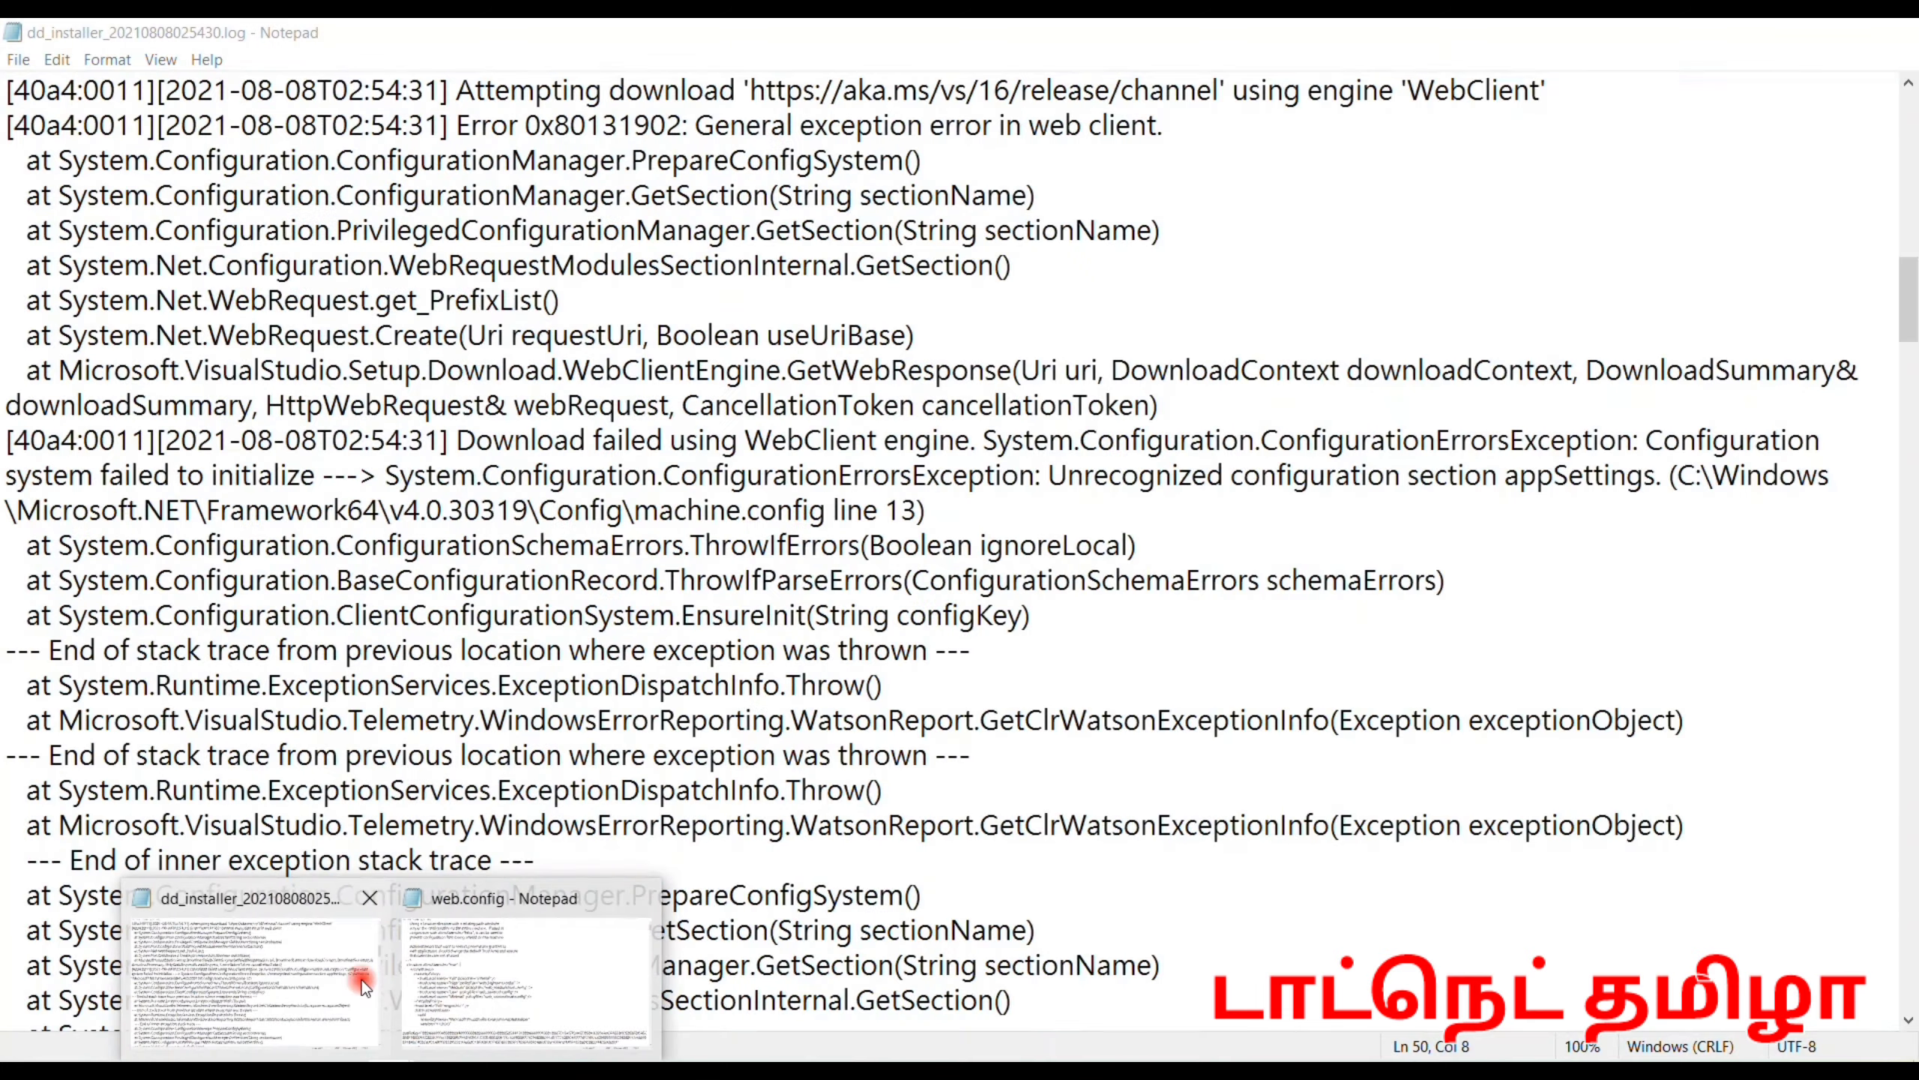
click(361, 980)
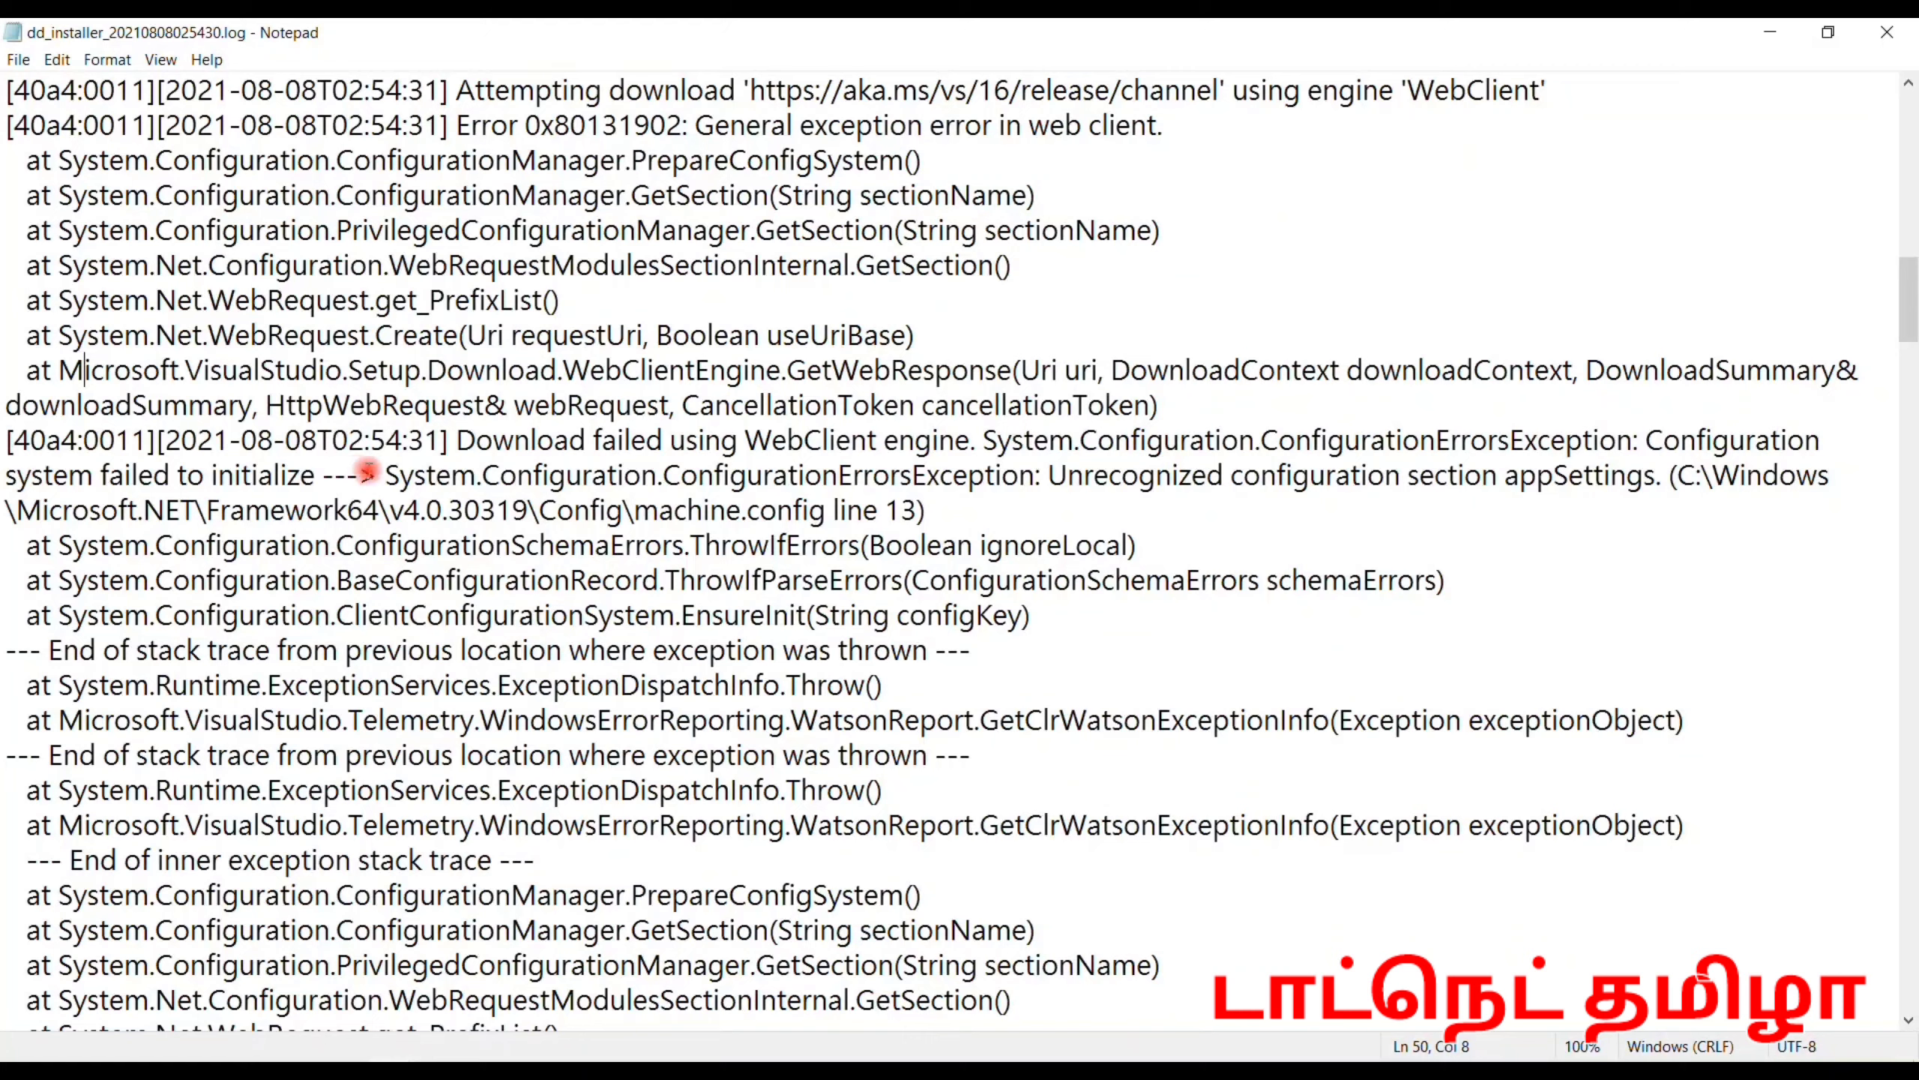
click(626, 336)
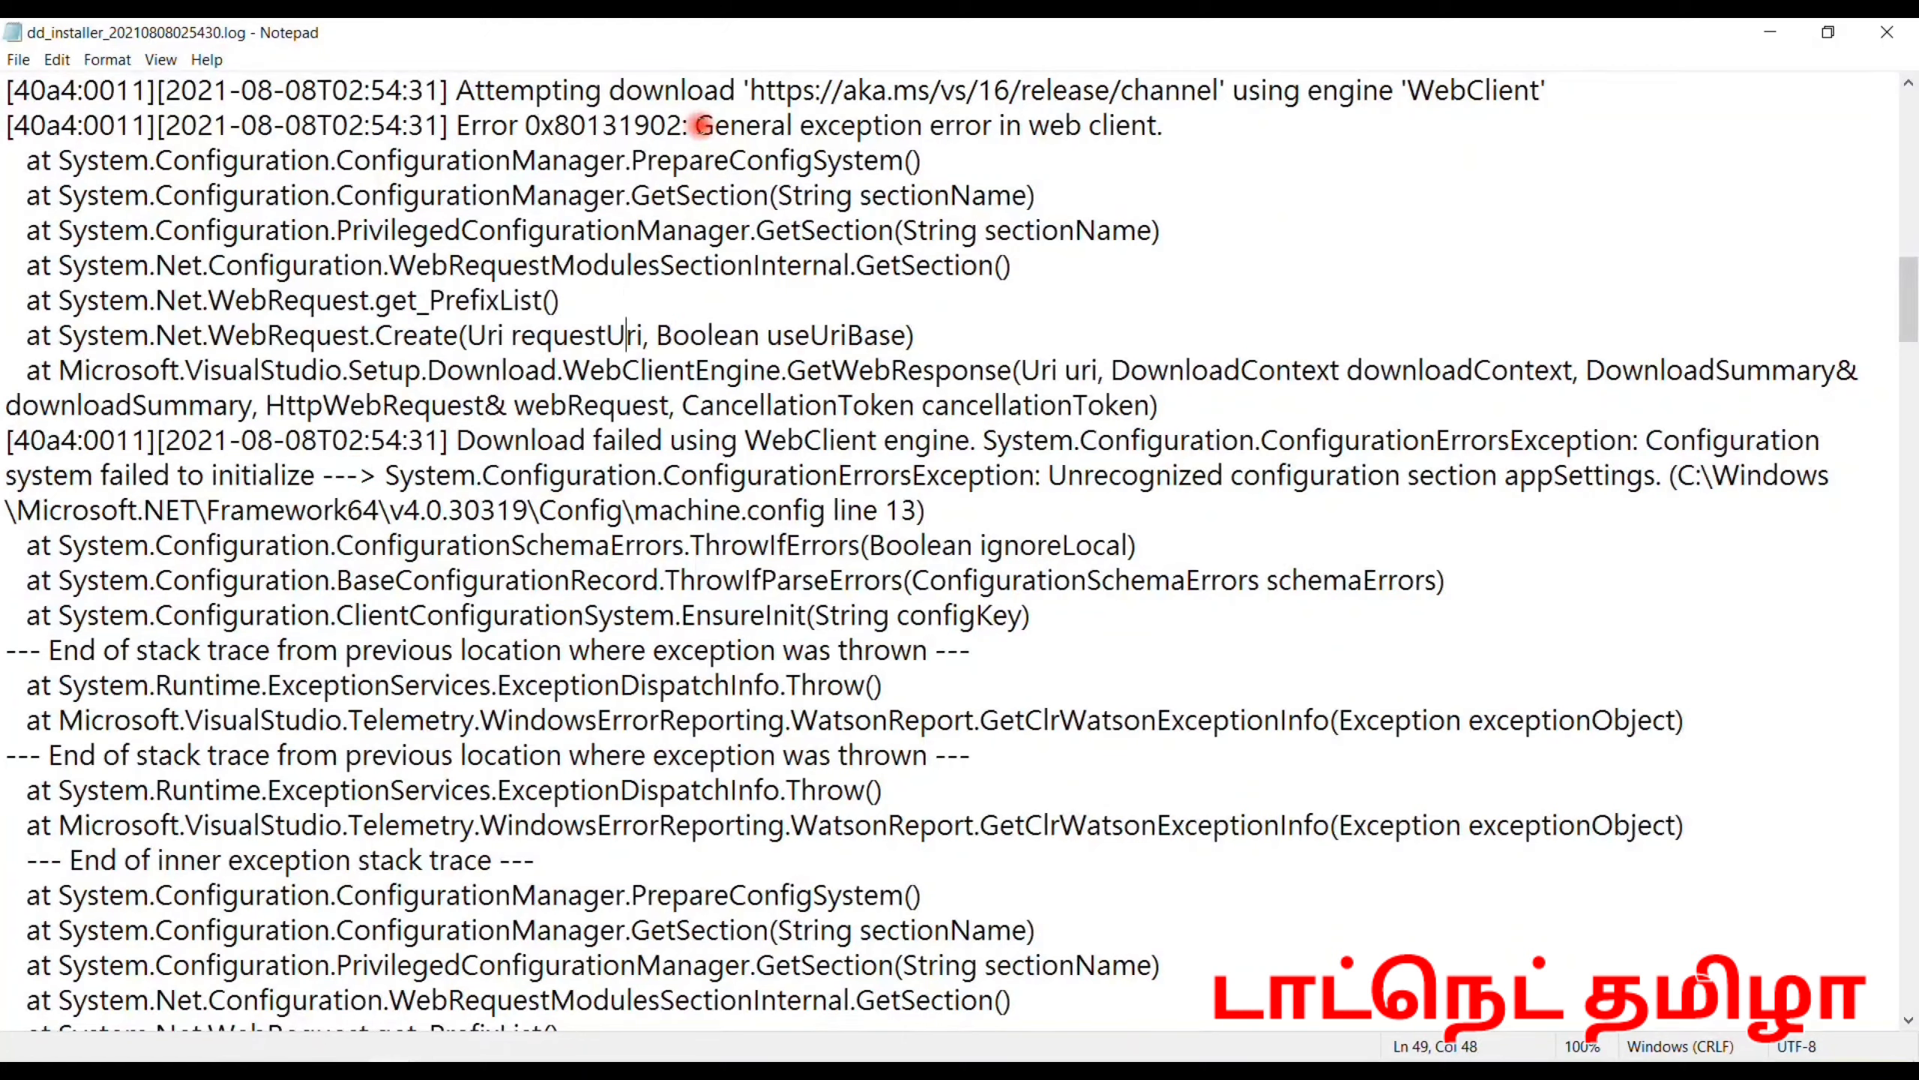
click(697, 124)
drag(697, 125, 1169, 120)
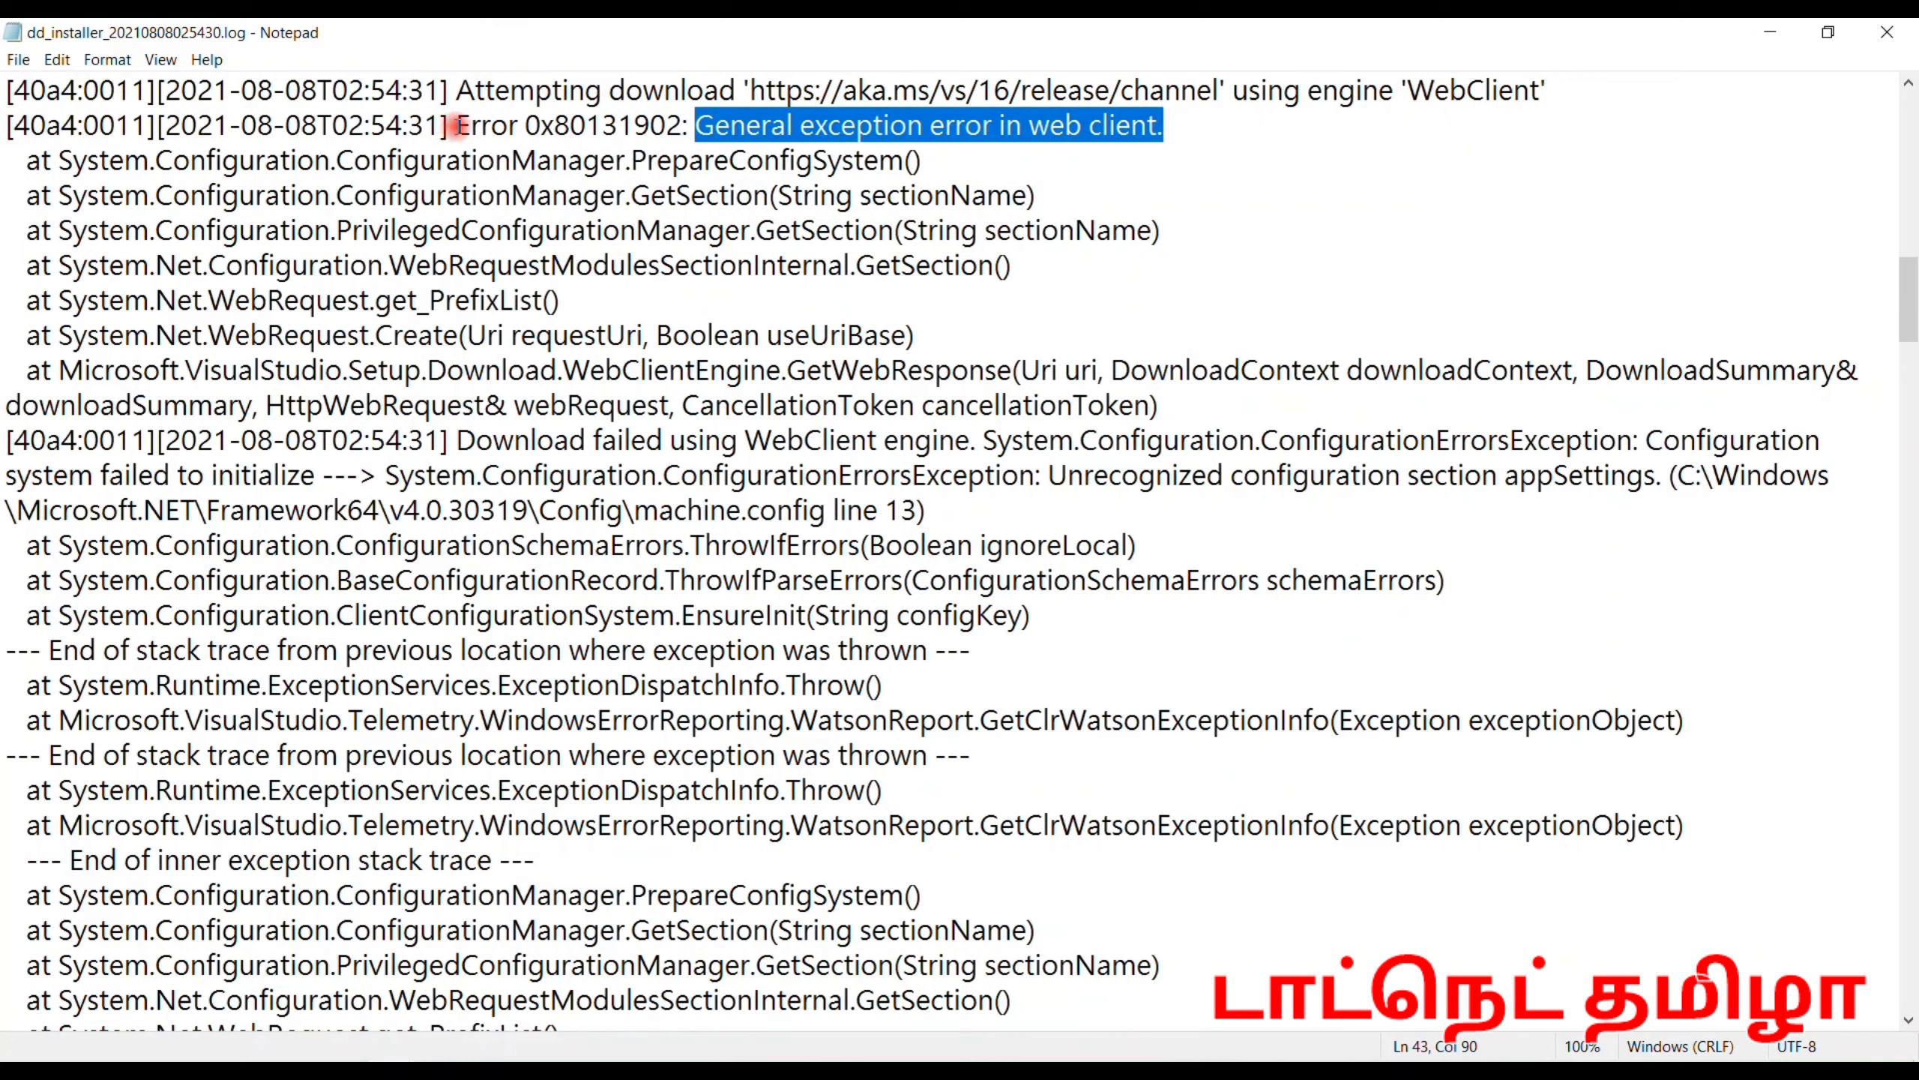
mouse_move(456, 125)
mouse_down()
mouse_move(727, 90)
mouse_move(974, 125)
mouse_move(1172, 113)
mouse_up()
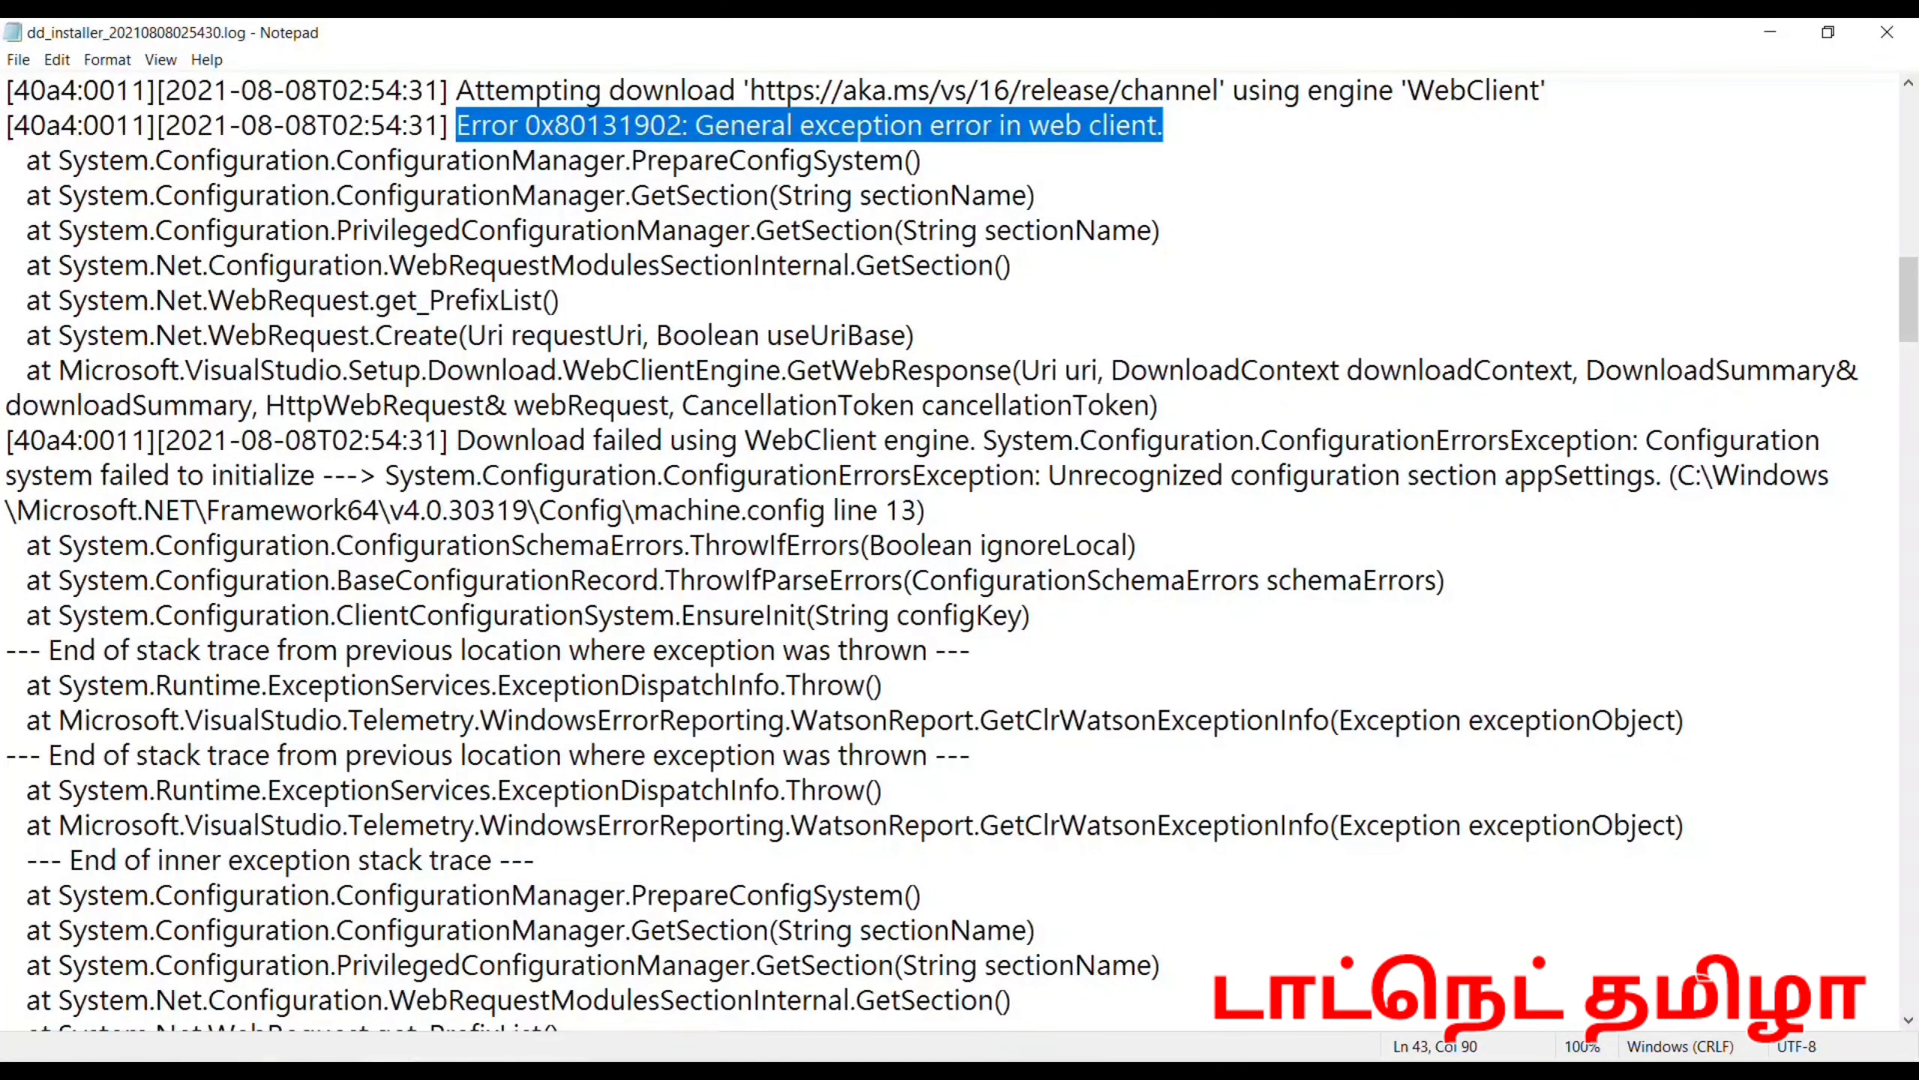
click(1057, 1053)
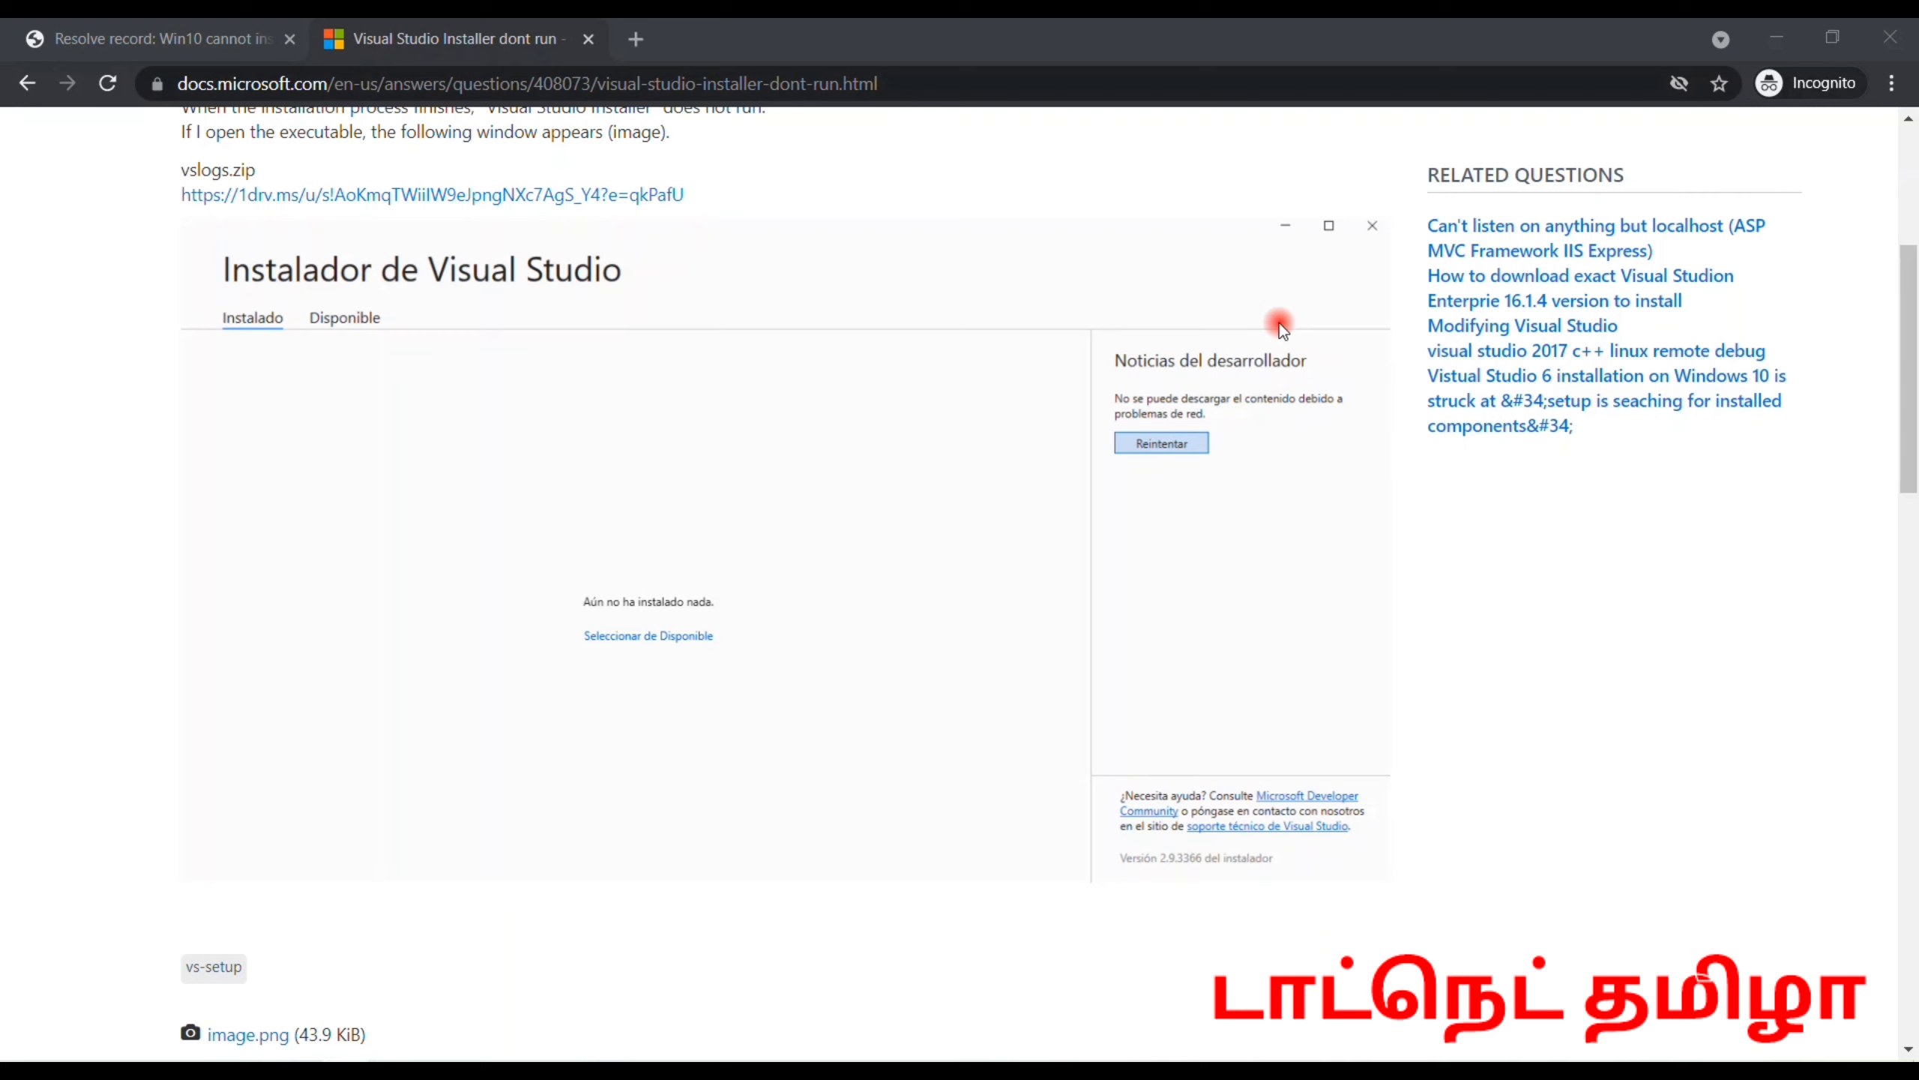
Scroll the Alibaba Cloud 'Win10 cannot install' article through its DISM, sfc and netsh reset steps
click(193, 34)
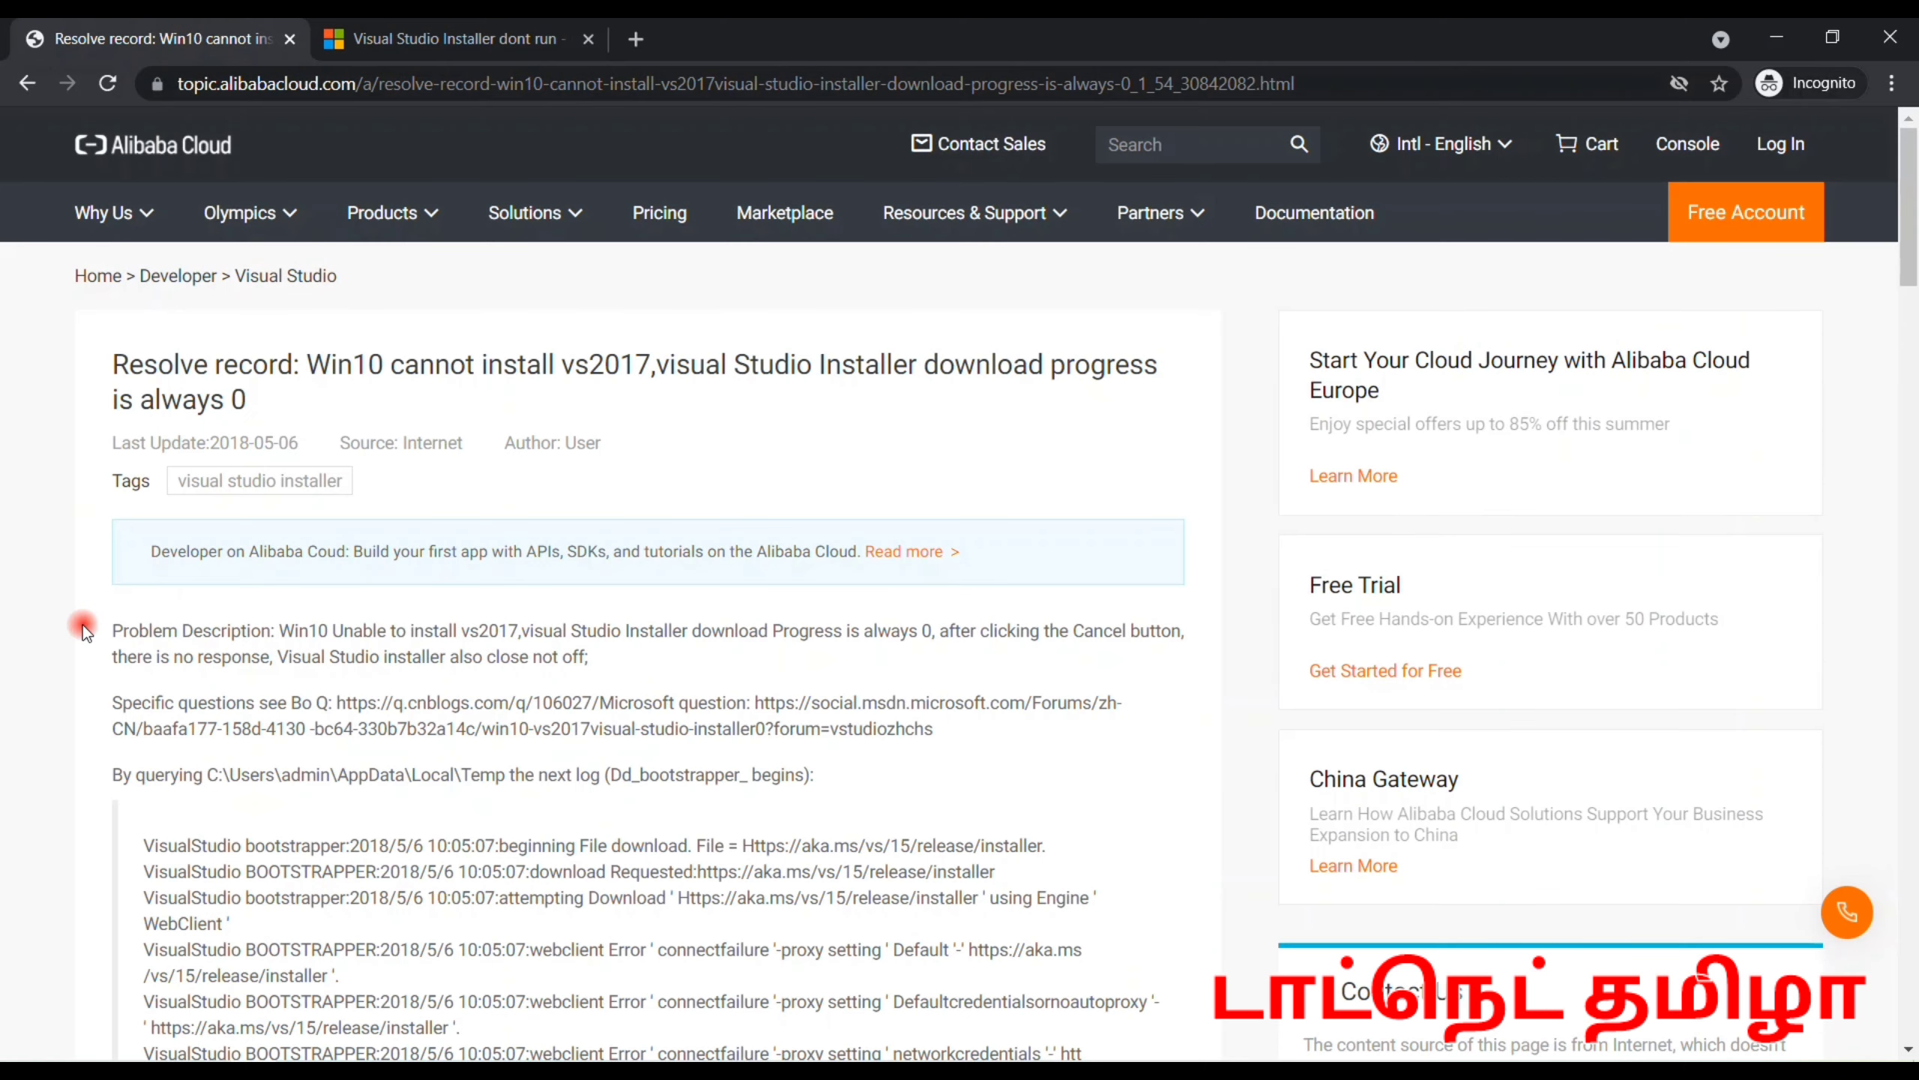
scroll(82, 624, down, 1)
scroll(82, 625, down, 8)
scroll(82, 625, down, 10)
scroll(83, 624, down, 10)
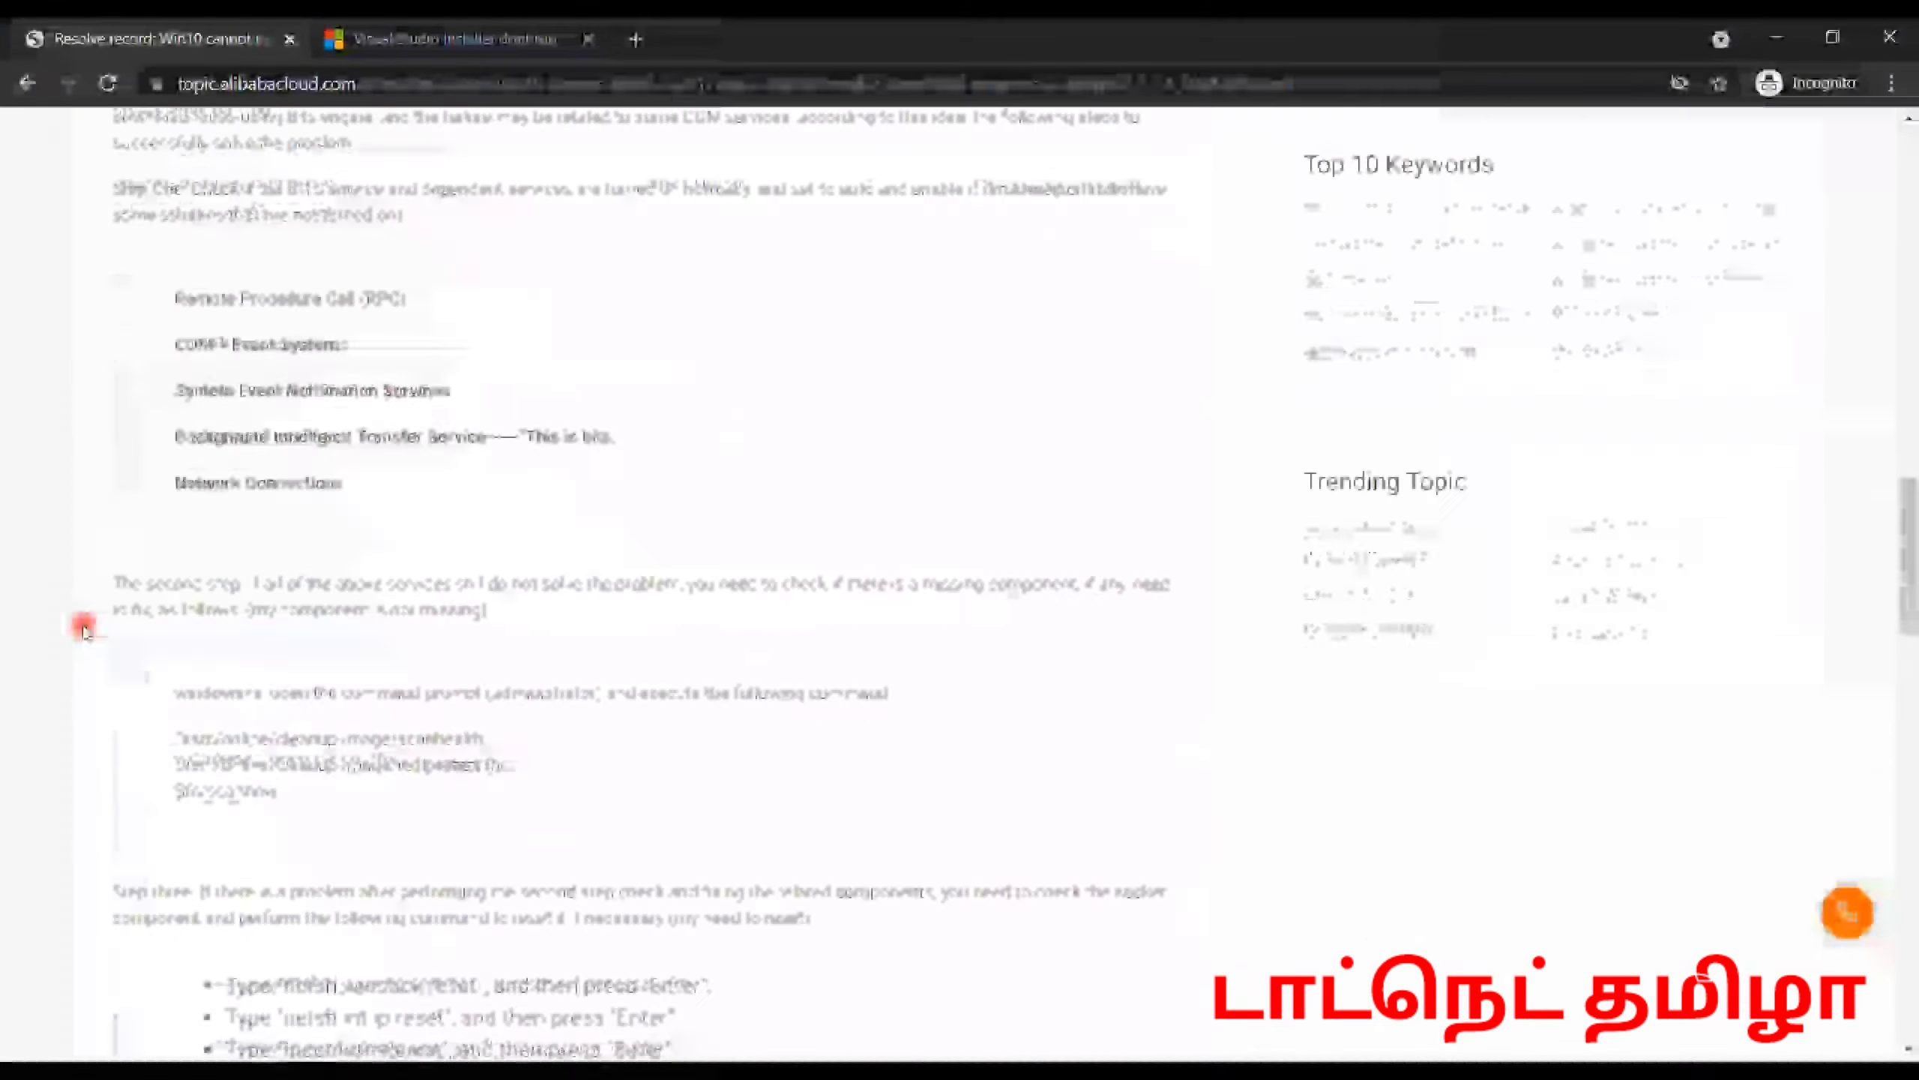
scroll(83, 625, down, 3)
scroll(82, 624, up, 3)
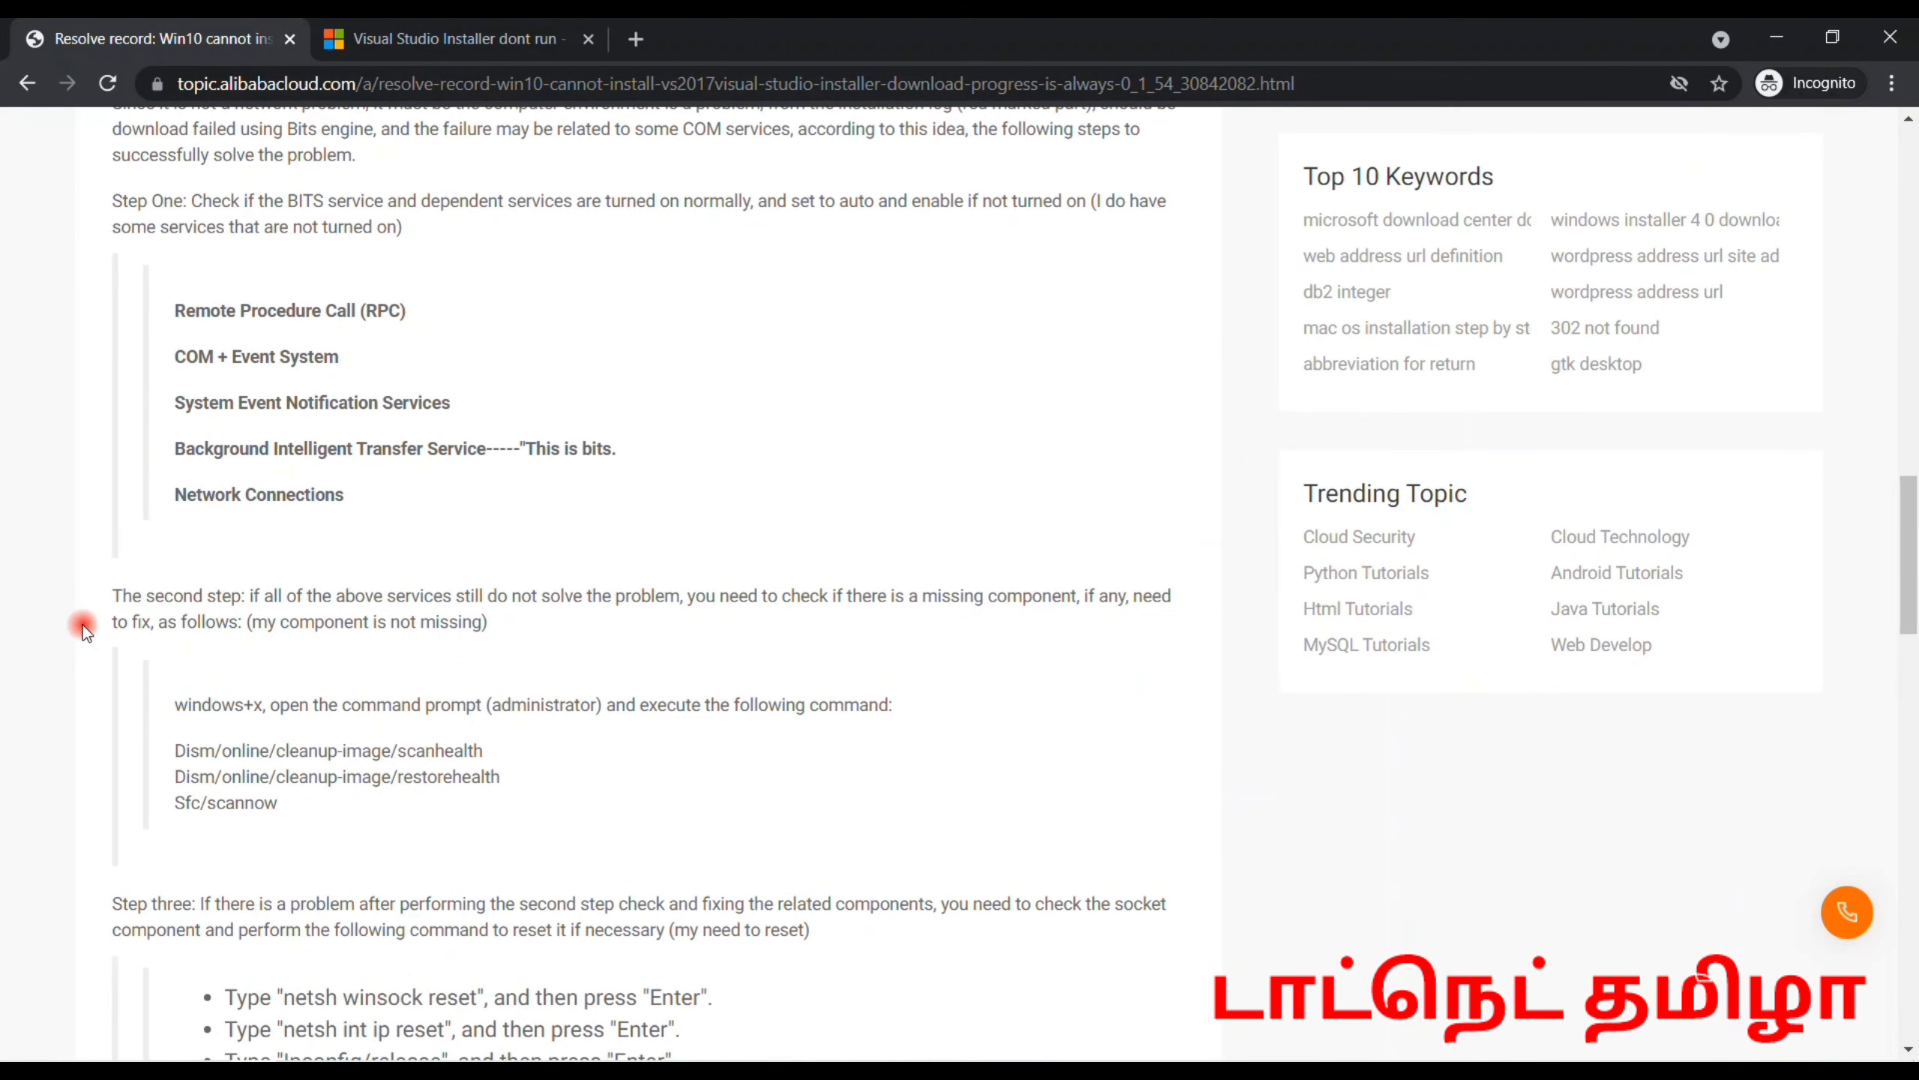
scroll(82, 624, down, 2)
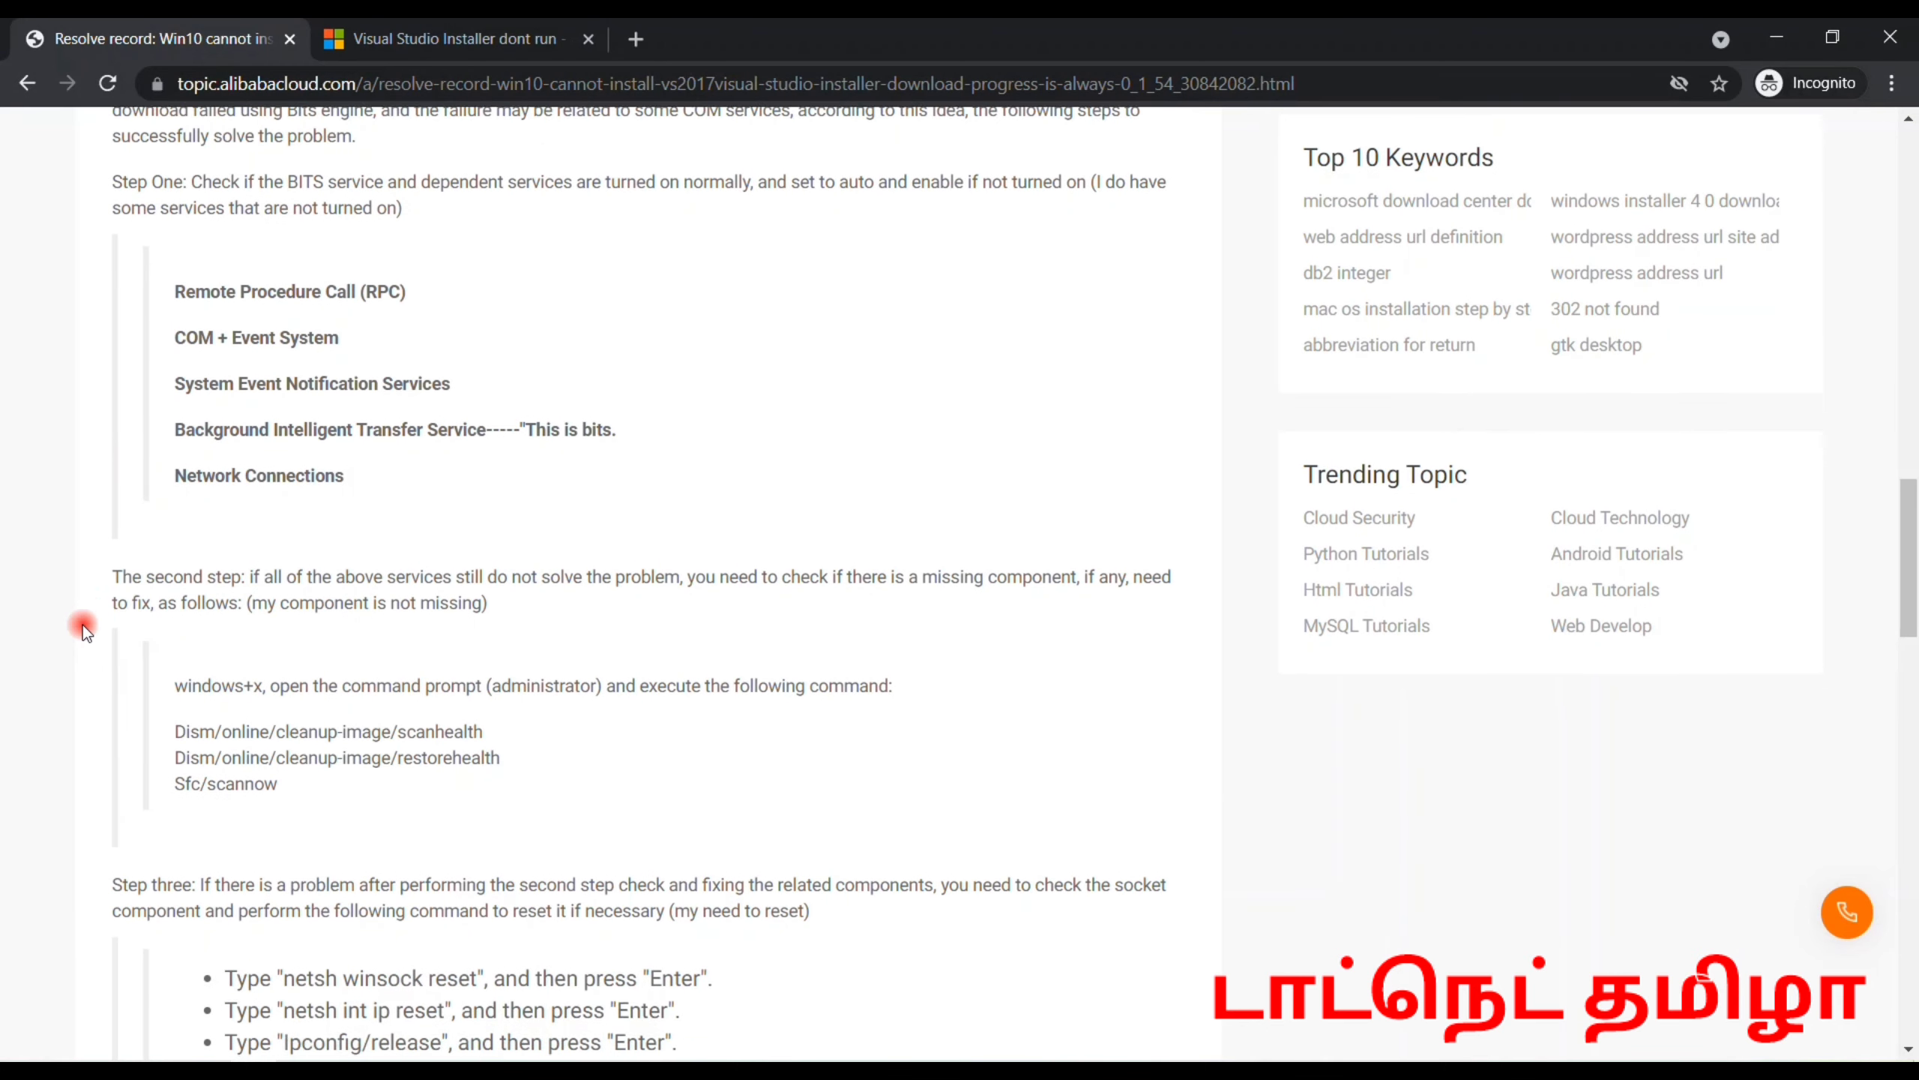
scroll(83, 625, down, 6)
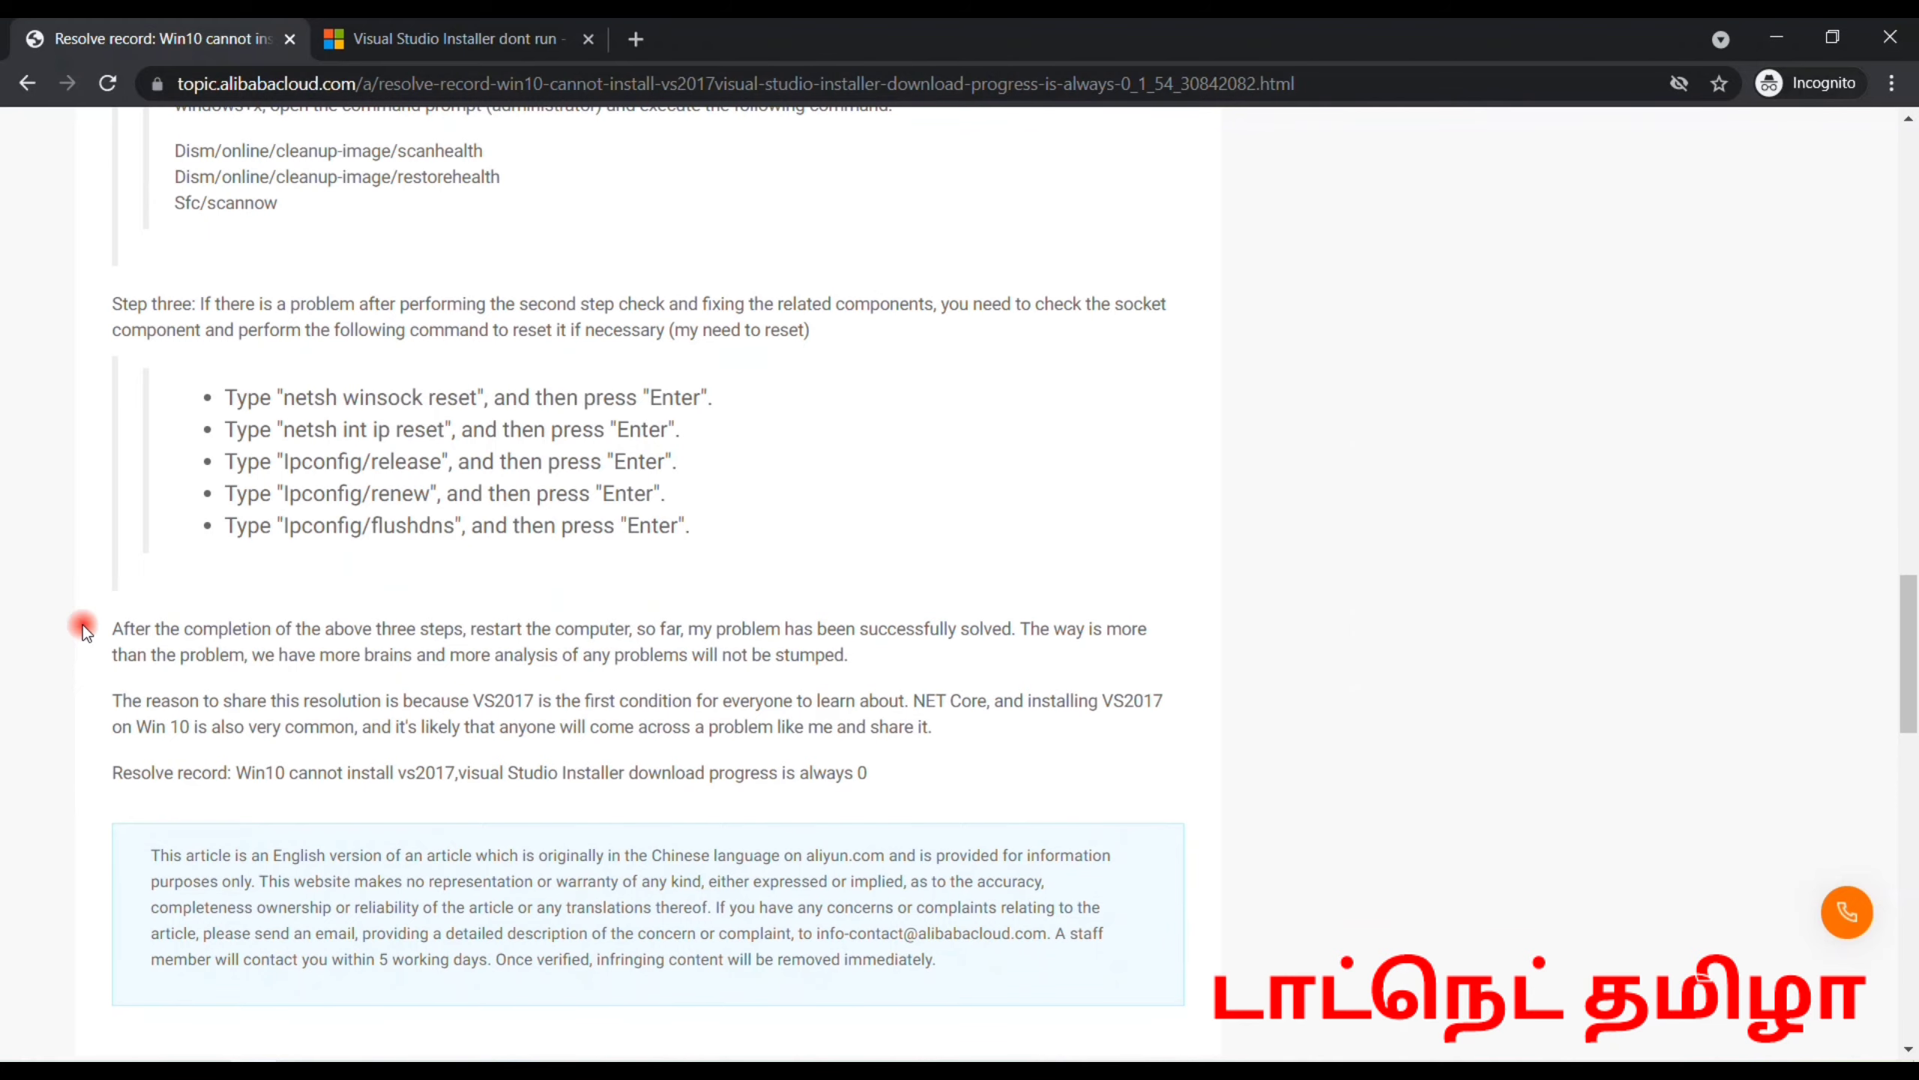
mouse_move(390, 1065)
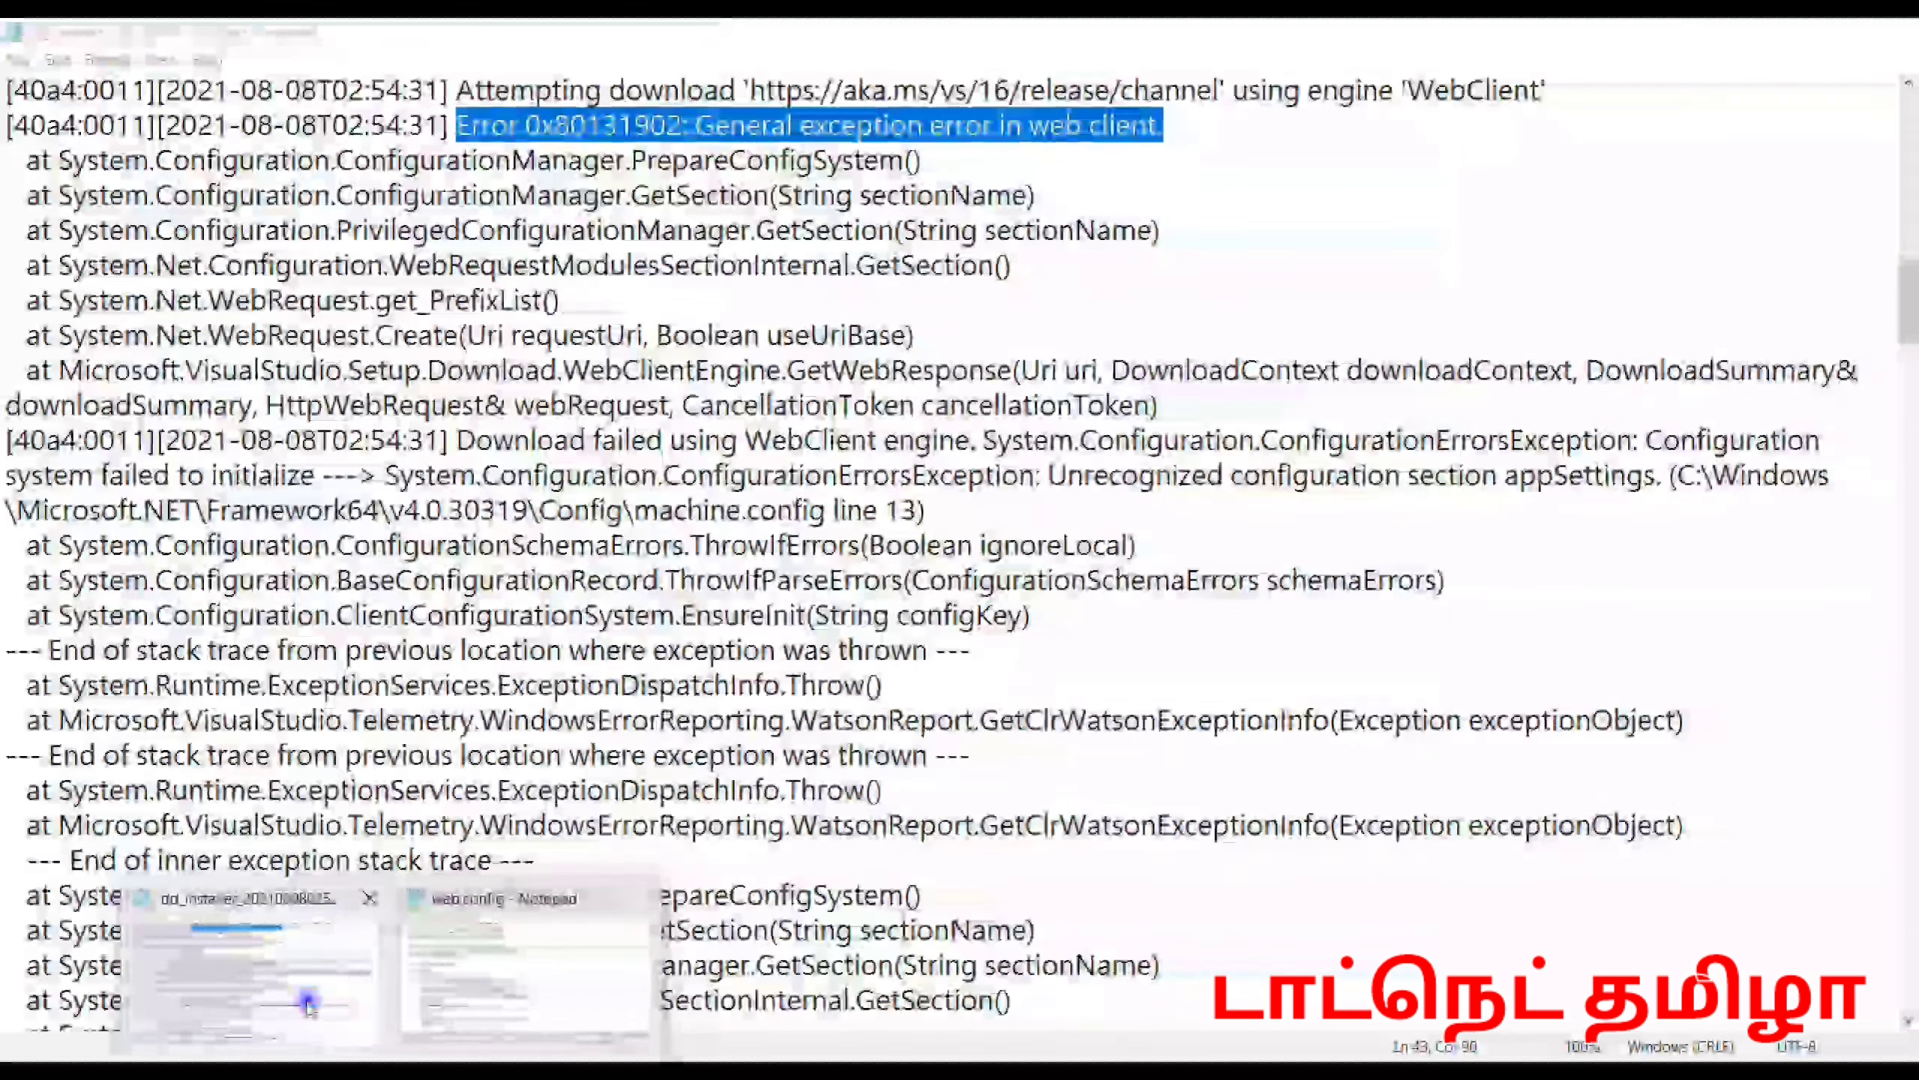
Highlight the ConfigurationErrorsException message and stack lines pointing to machine.config line 13
click(310, 999)
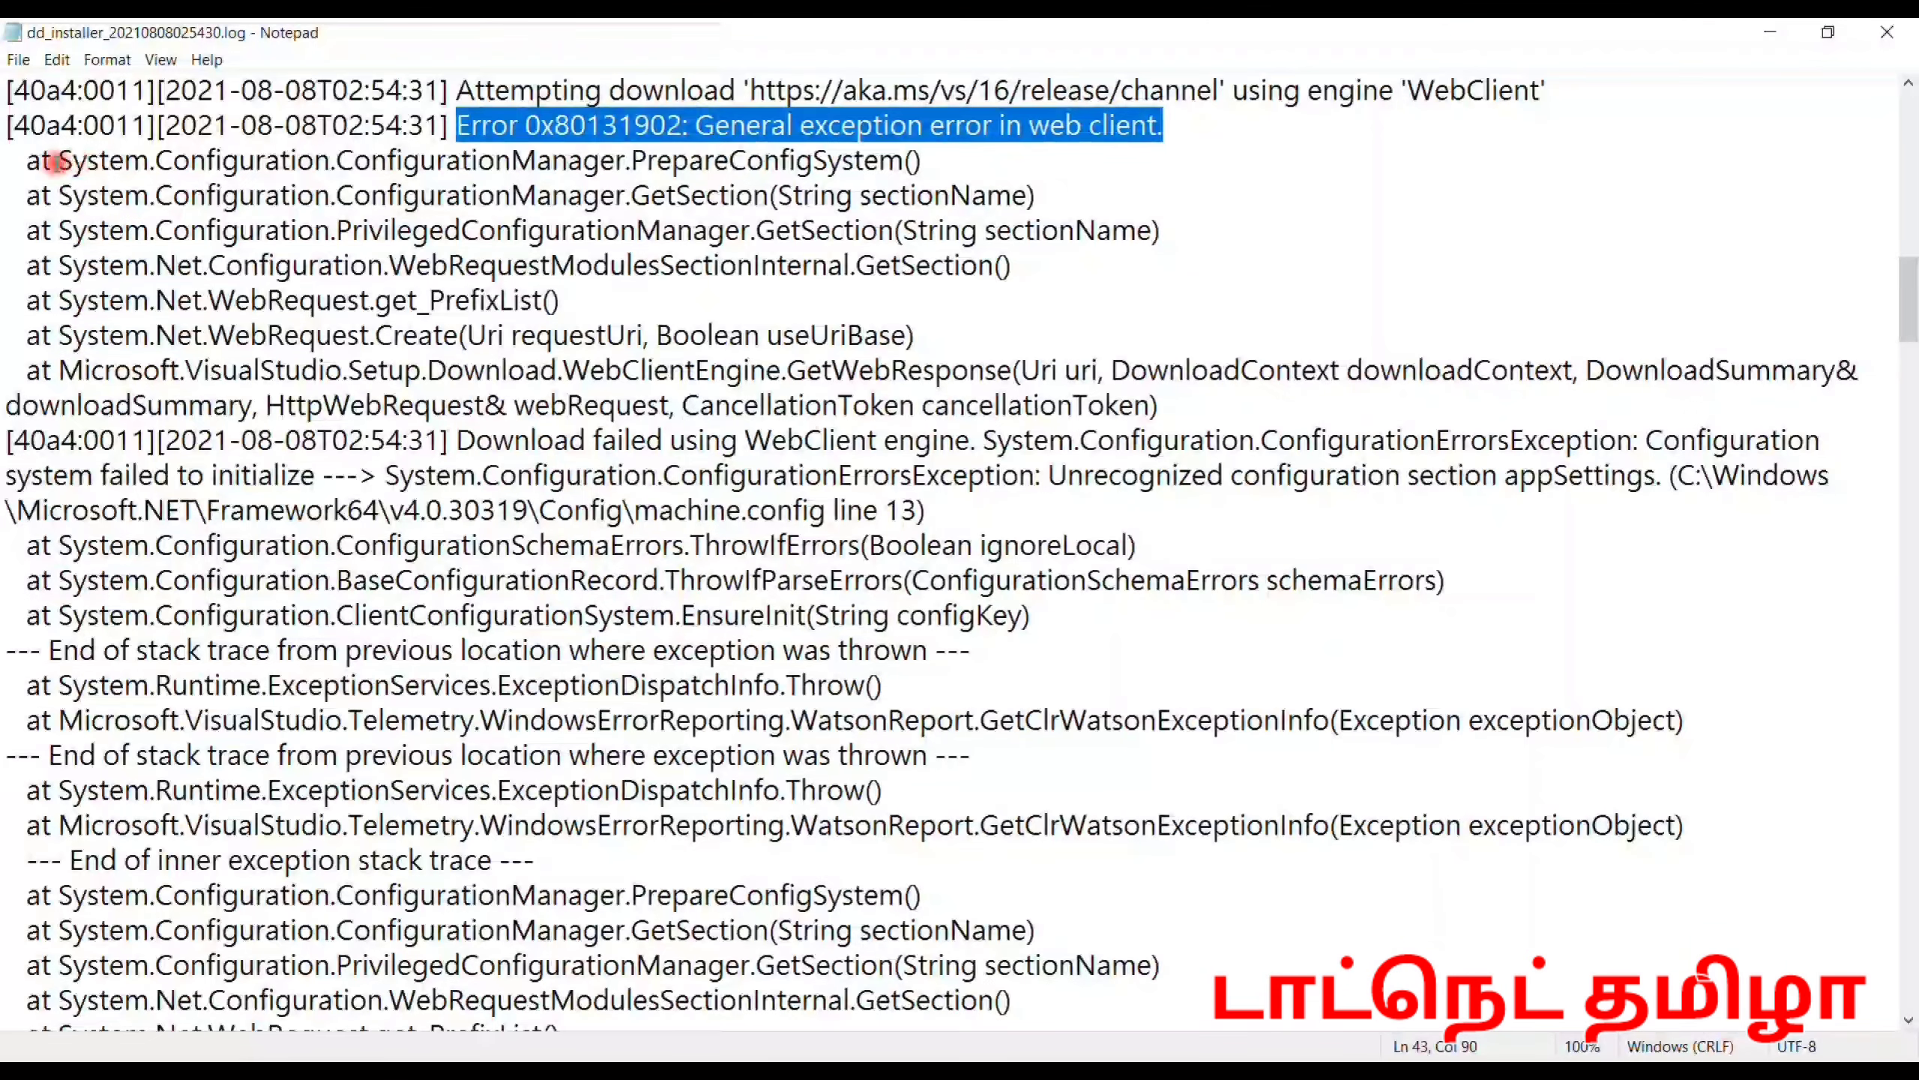
drag(53, 161, 635, 161)
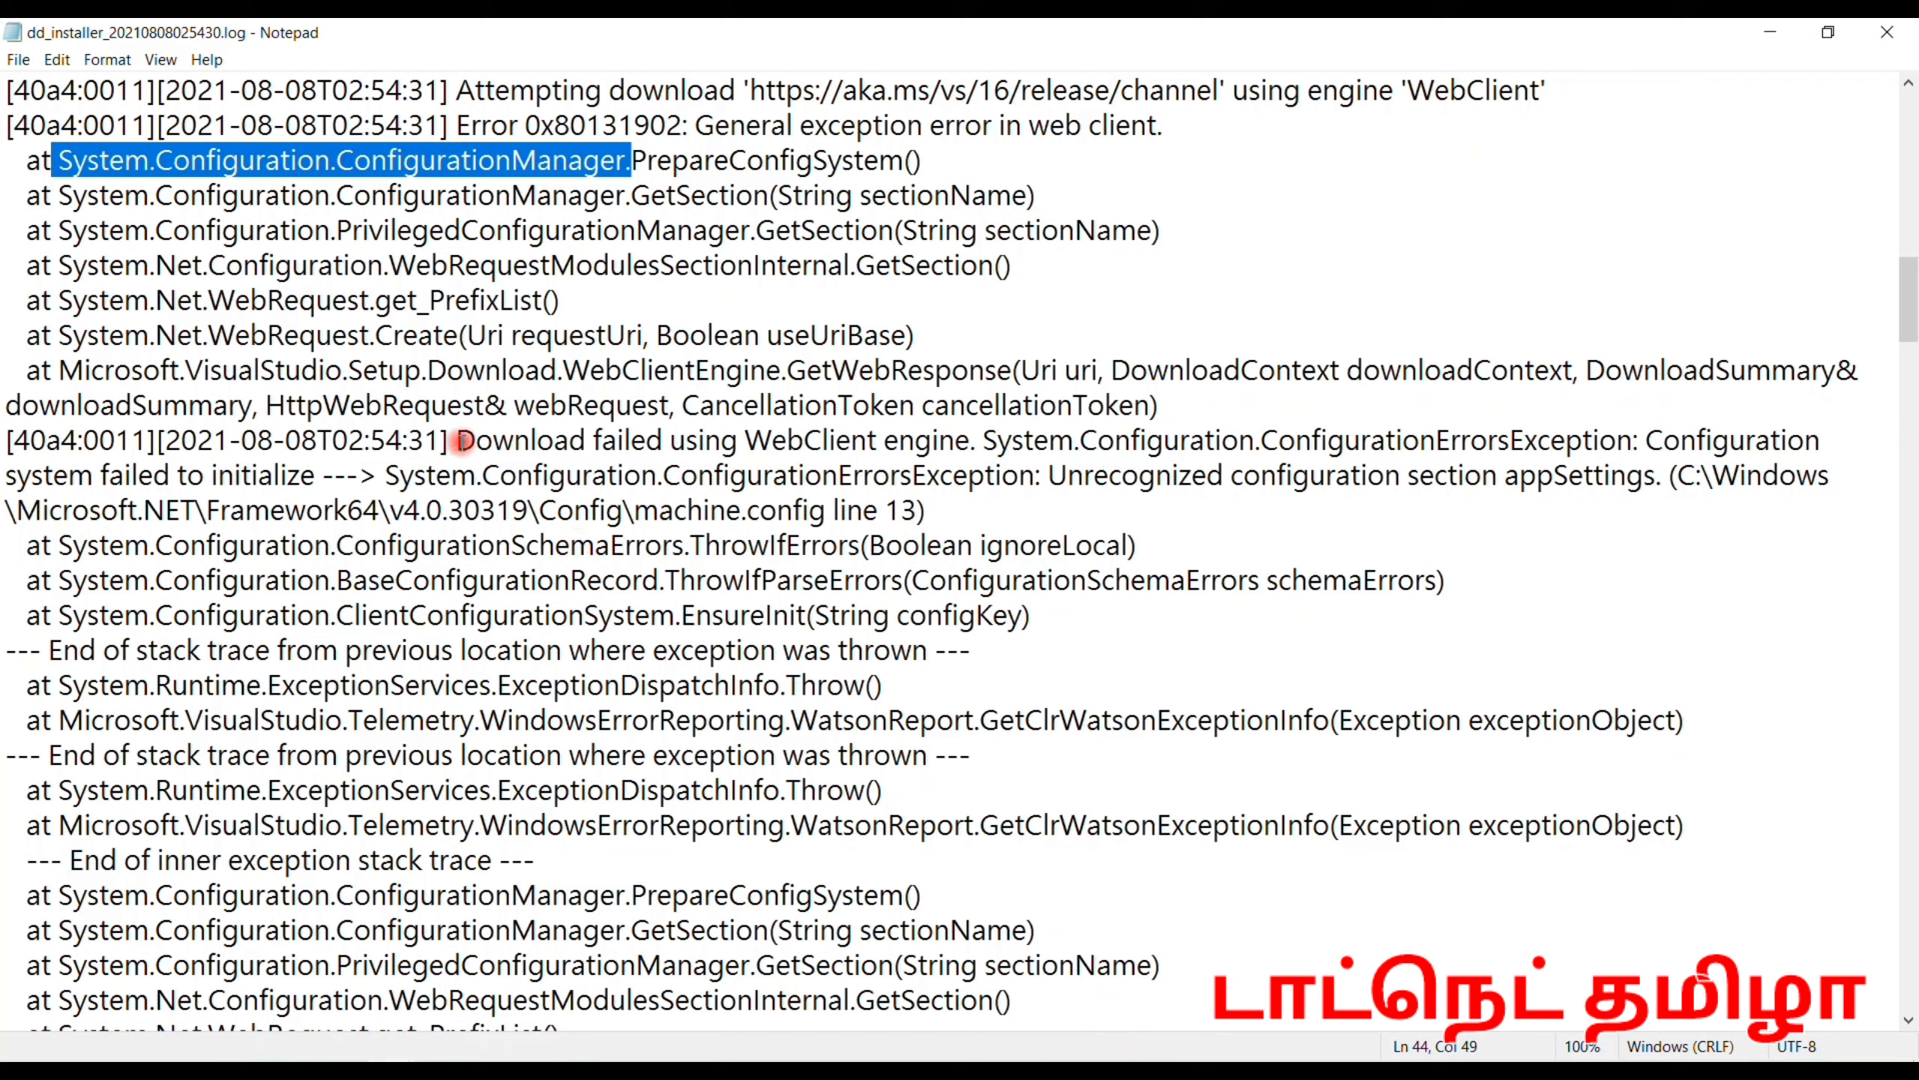
drag(458, 442, 678, 476)
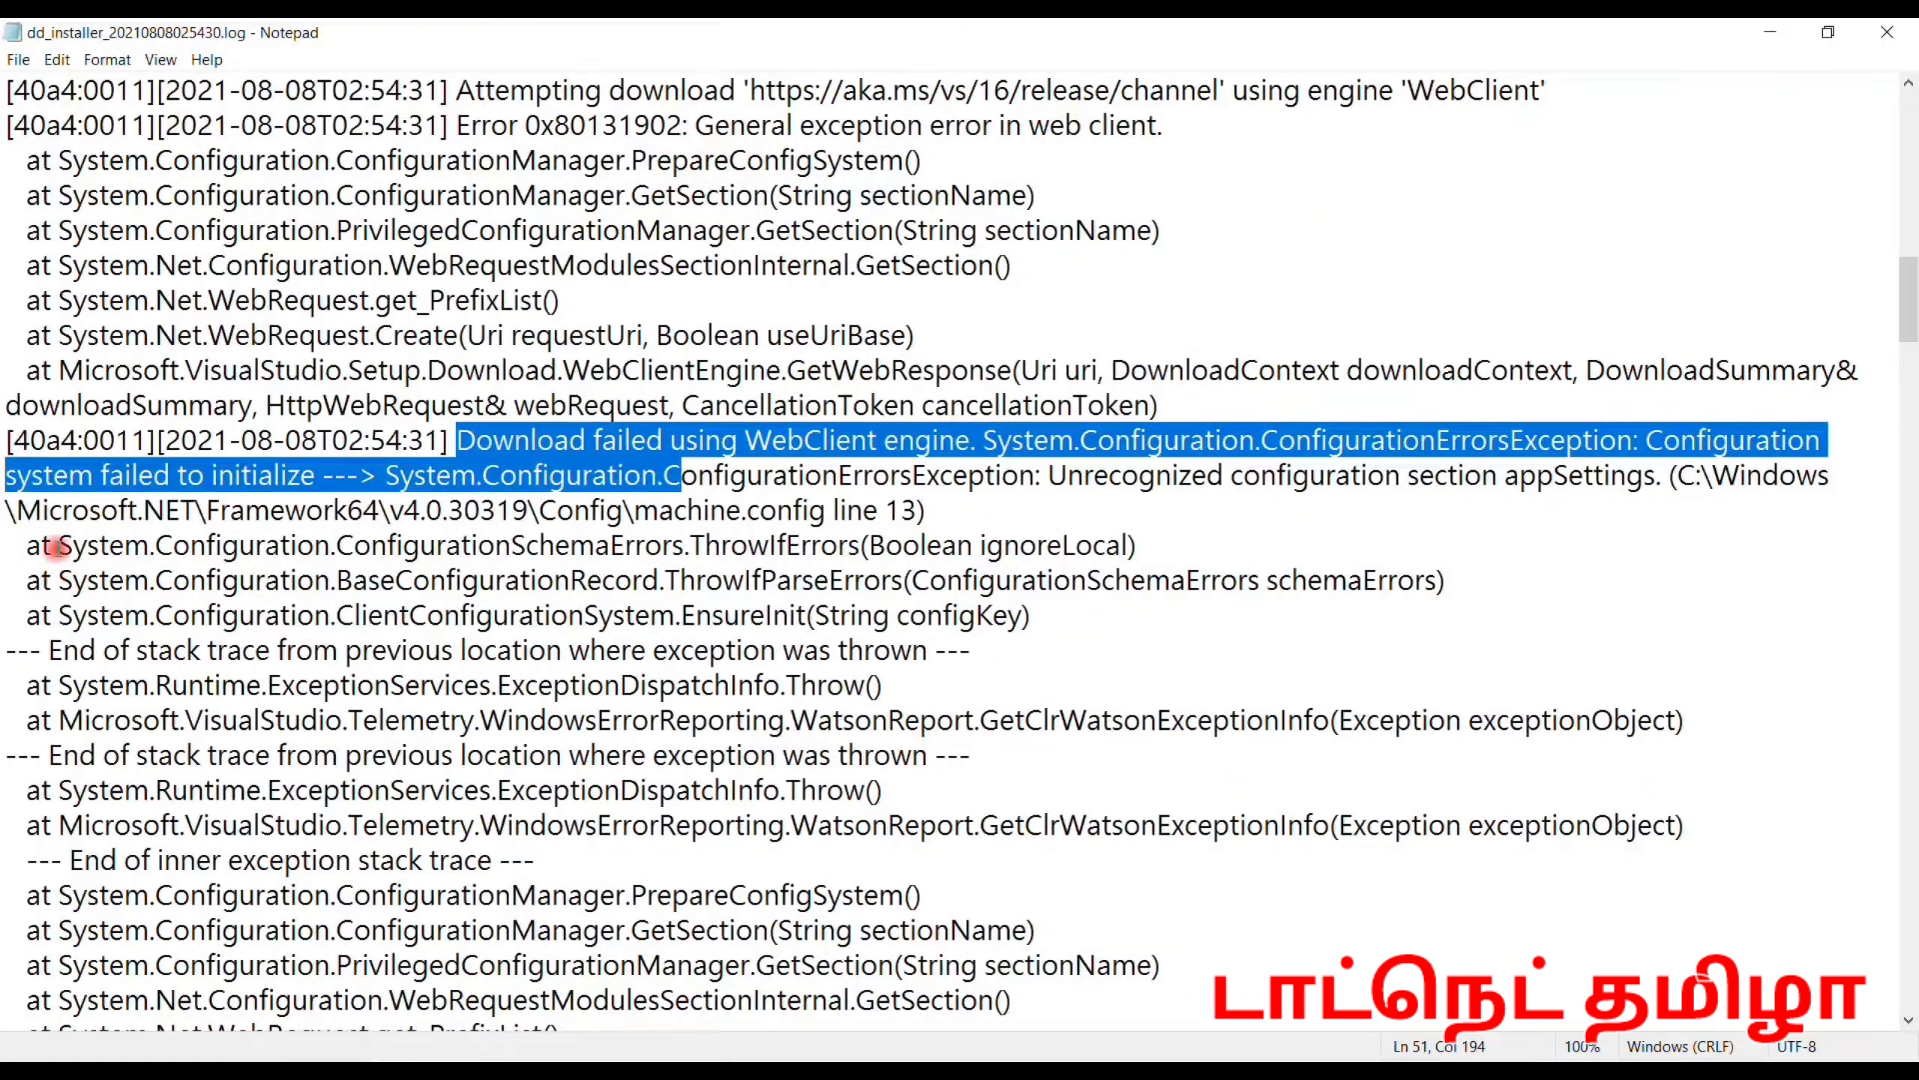
drag(59, 546, 648, 610)
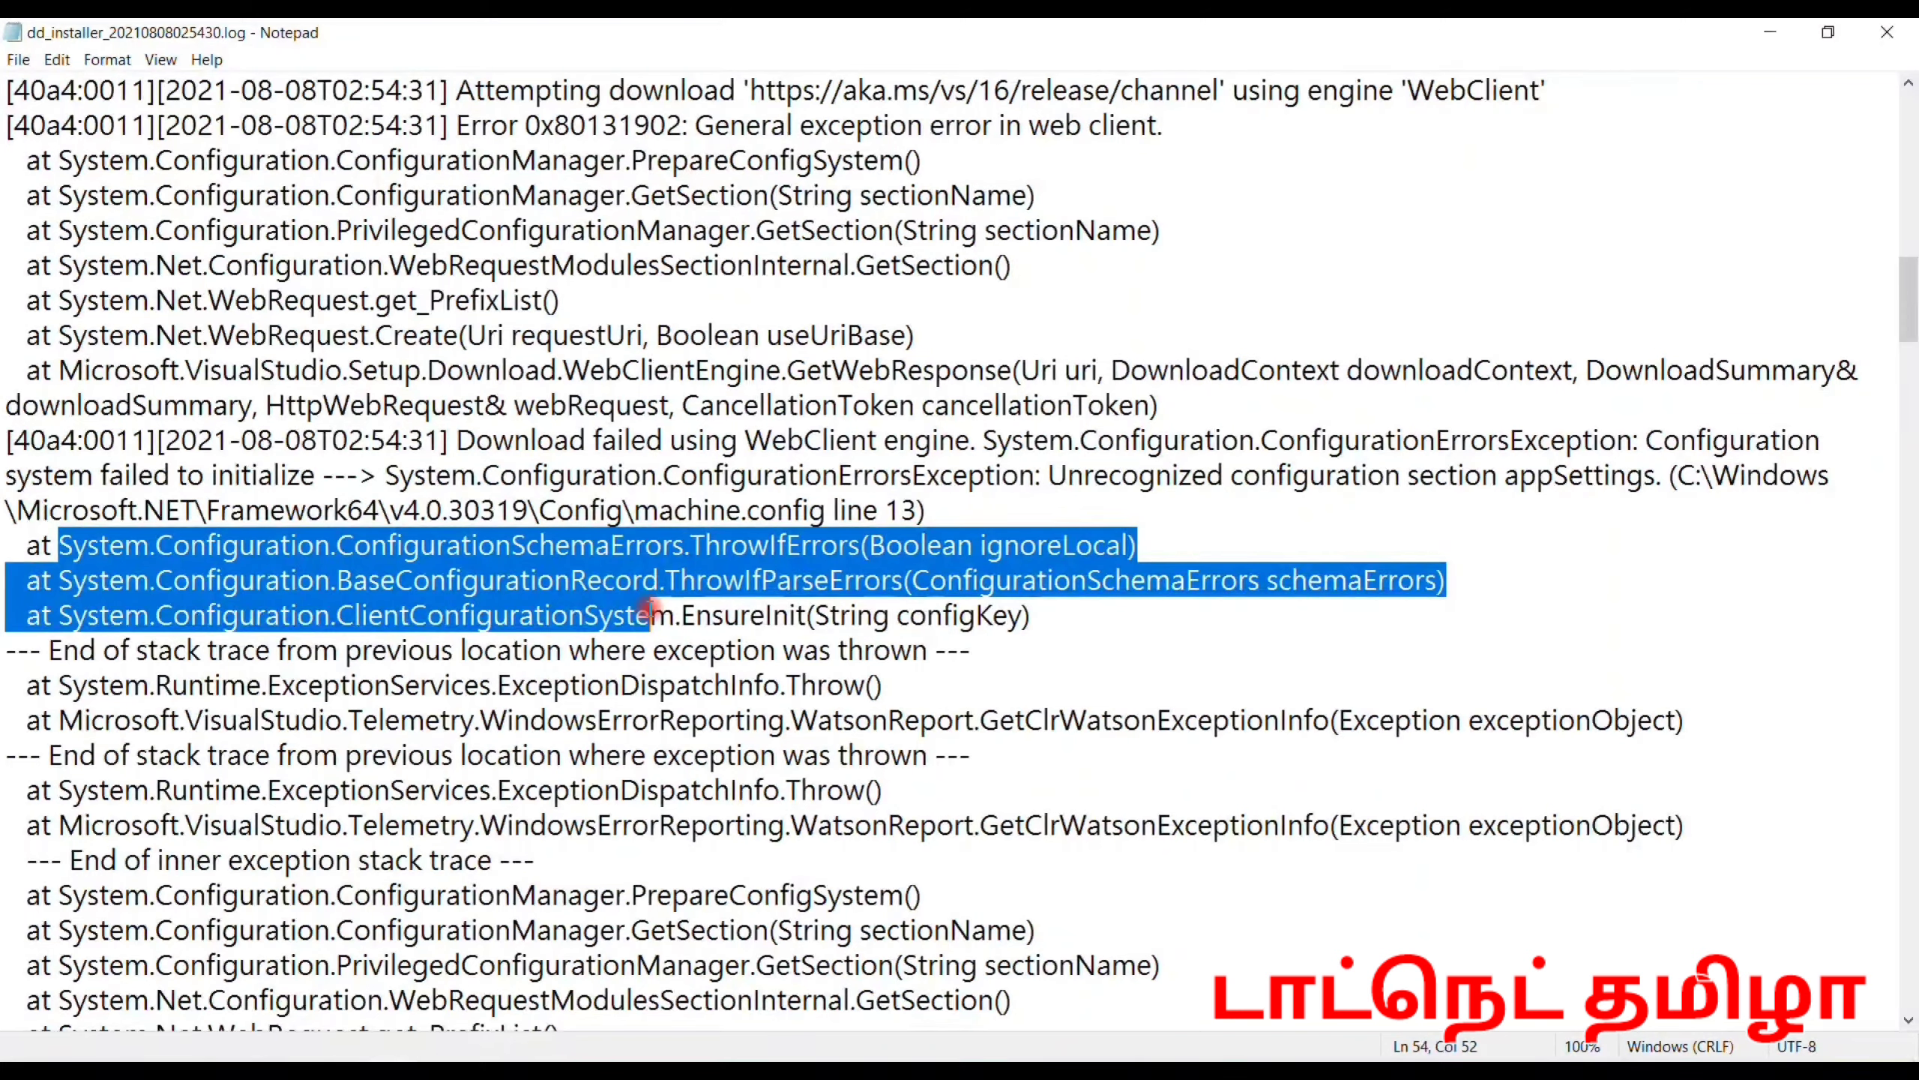
Bring the v4.0.30319 Config folder forward, maximized with its full path shown
click(211, 1070)
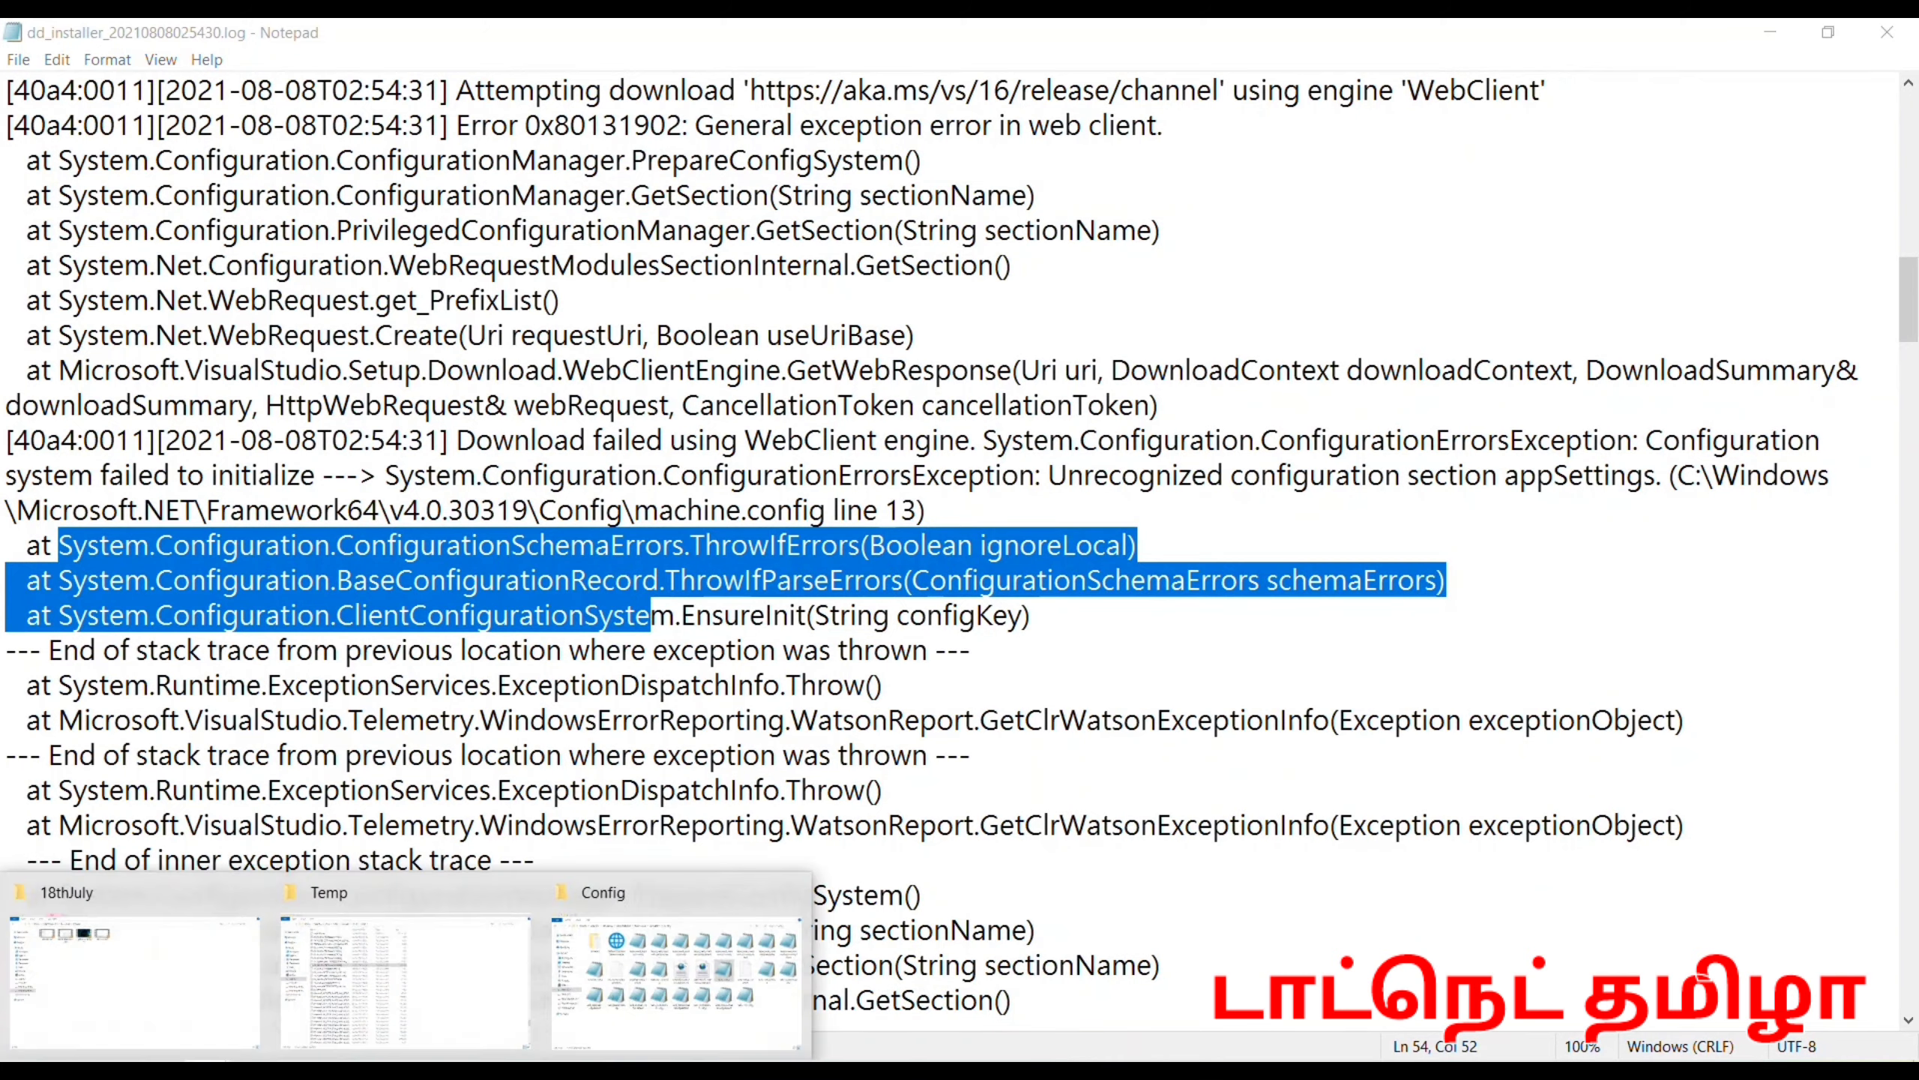
mouse_move(676, 968)
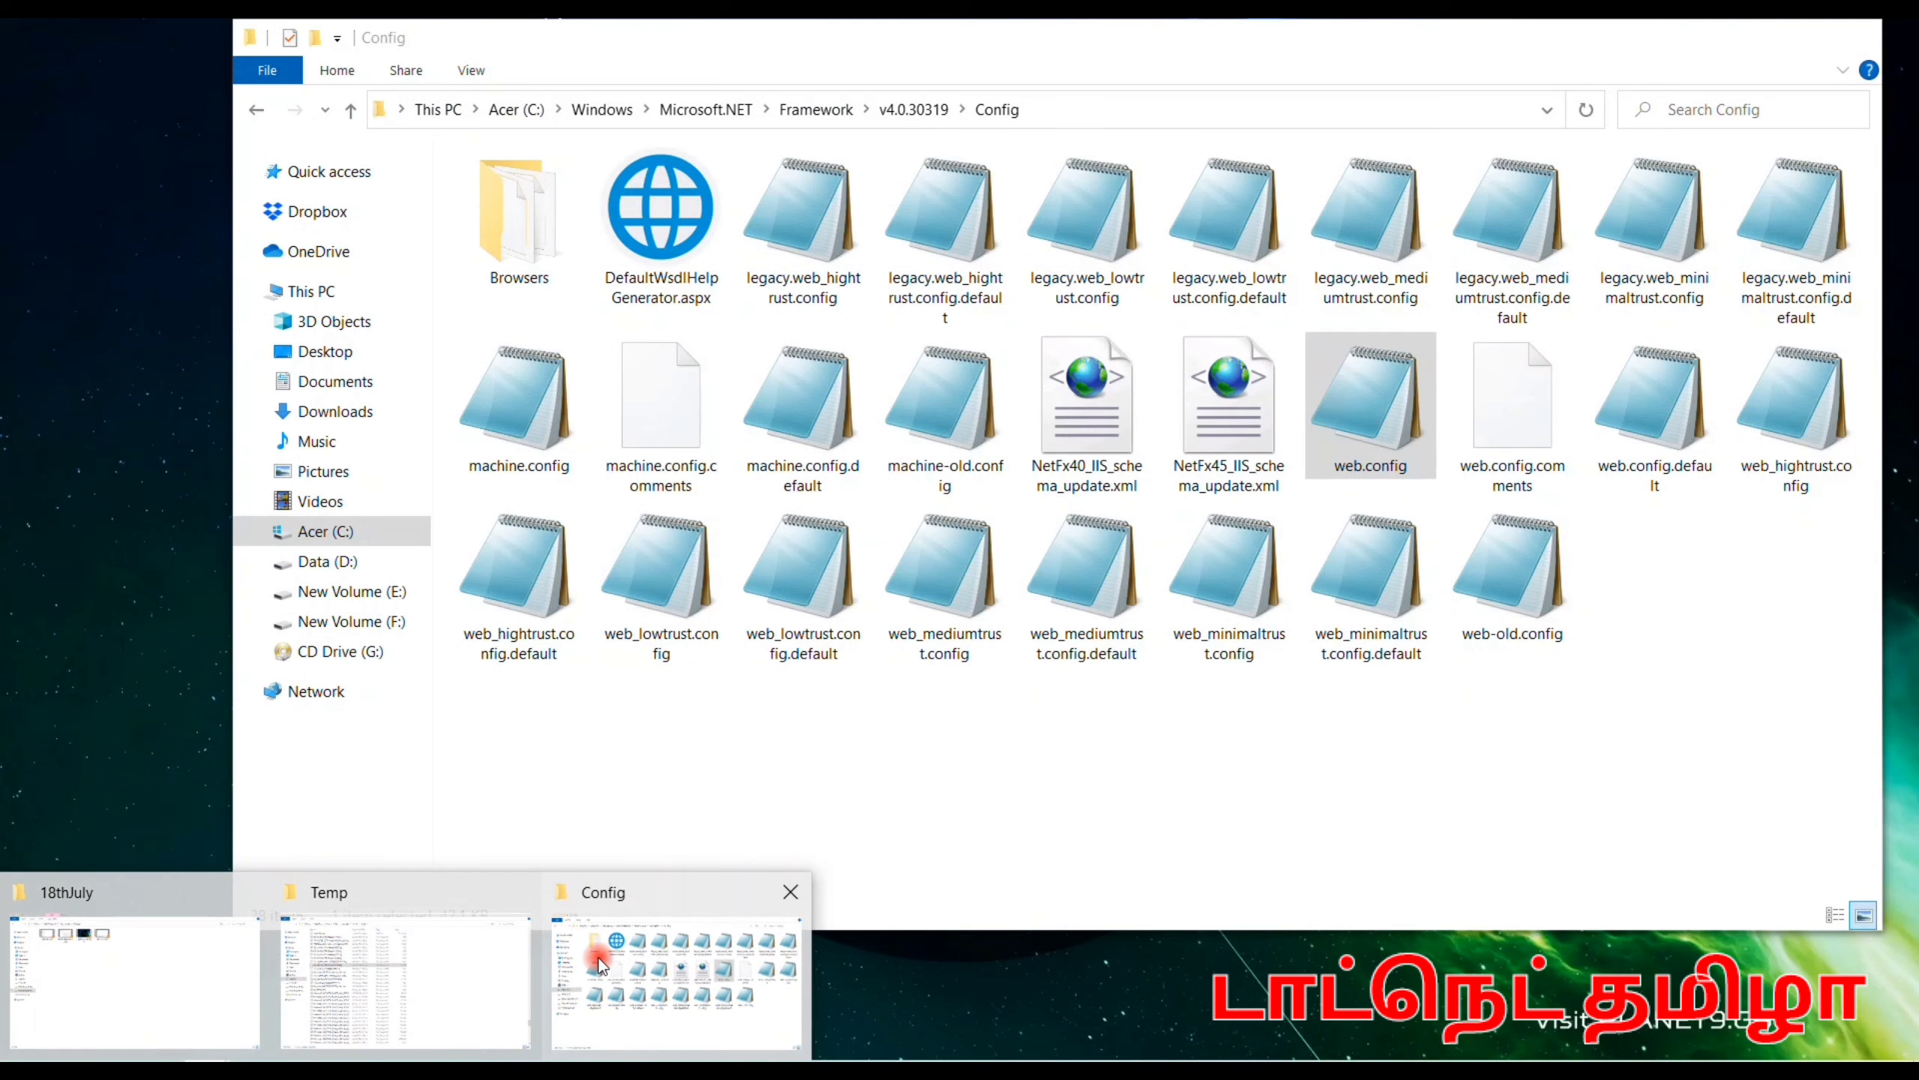
click(598, 964)
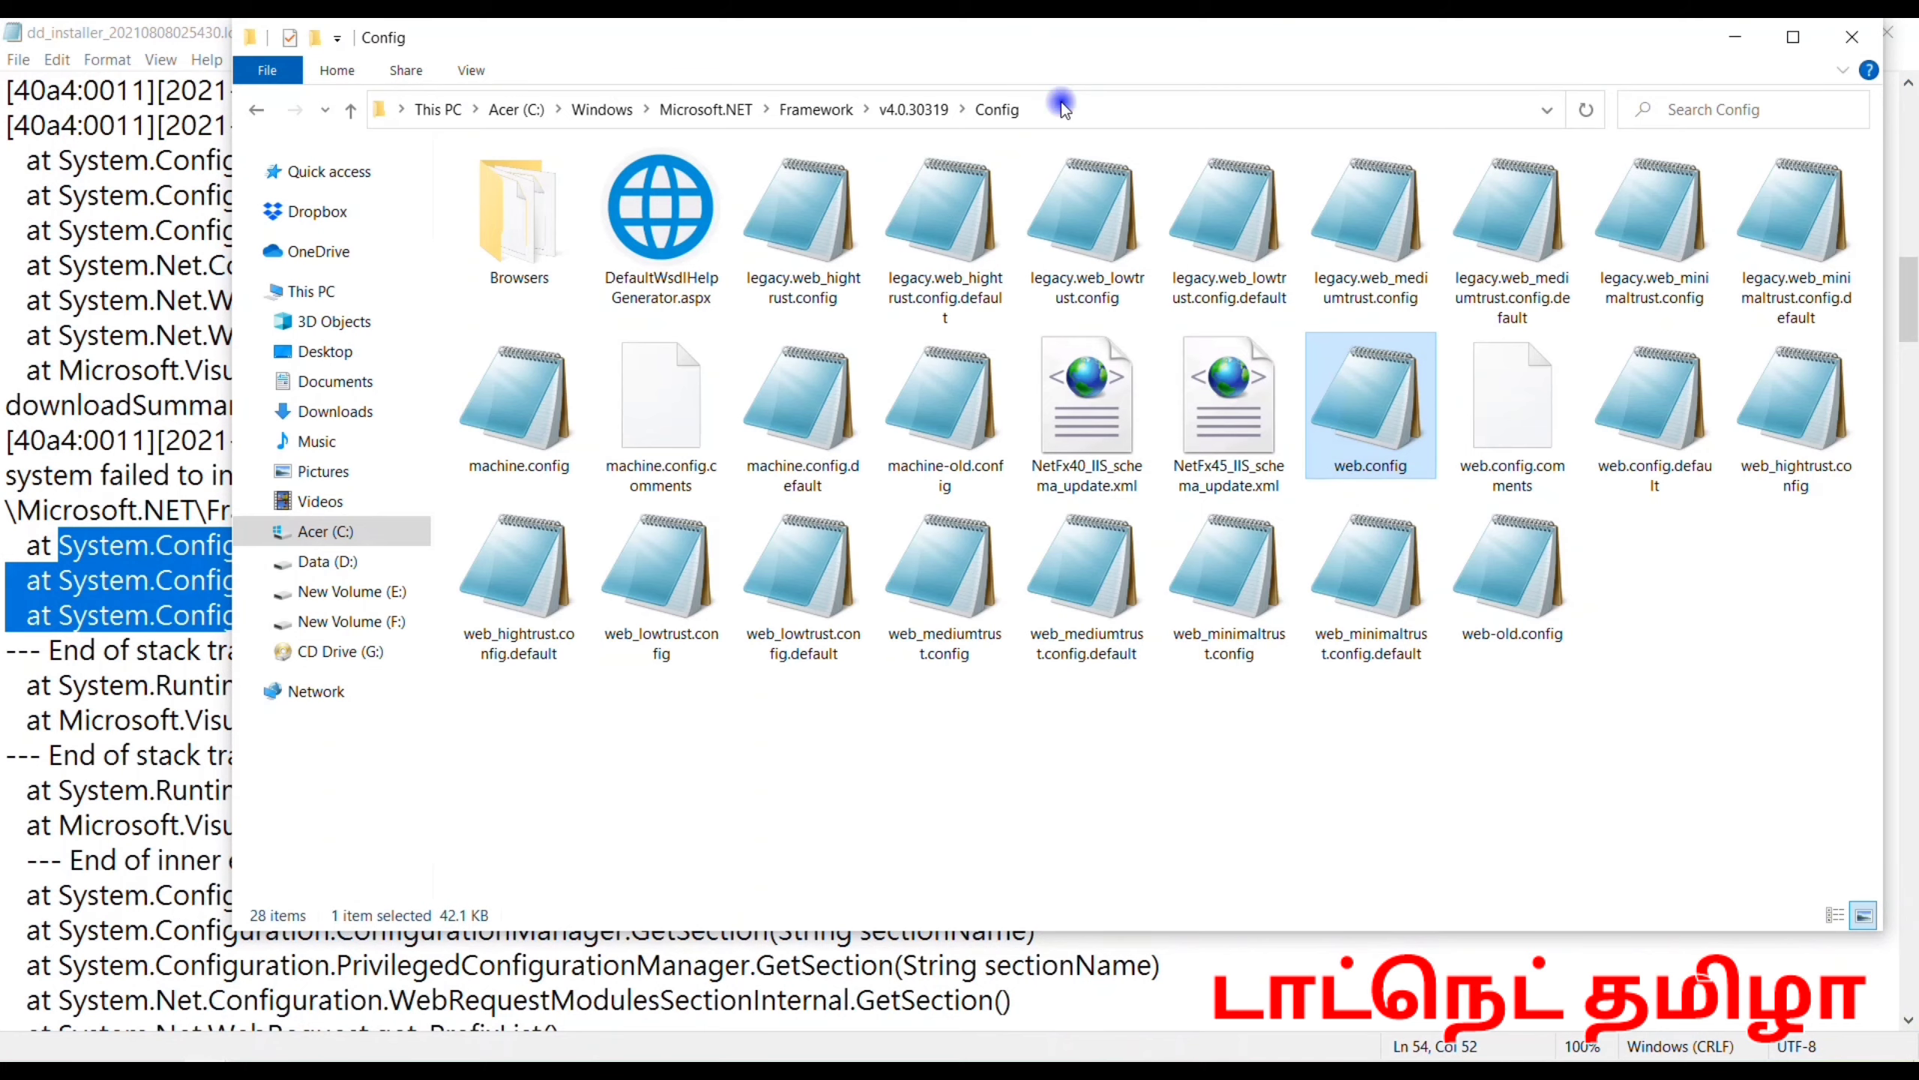
click(1064, 109)
double_click(978, 54)
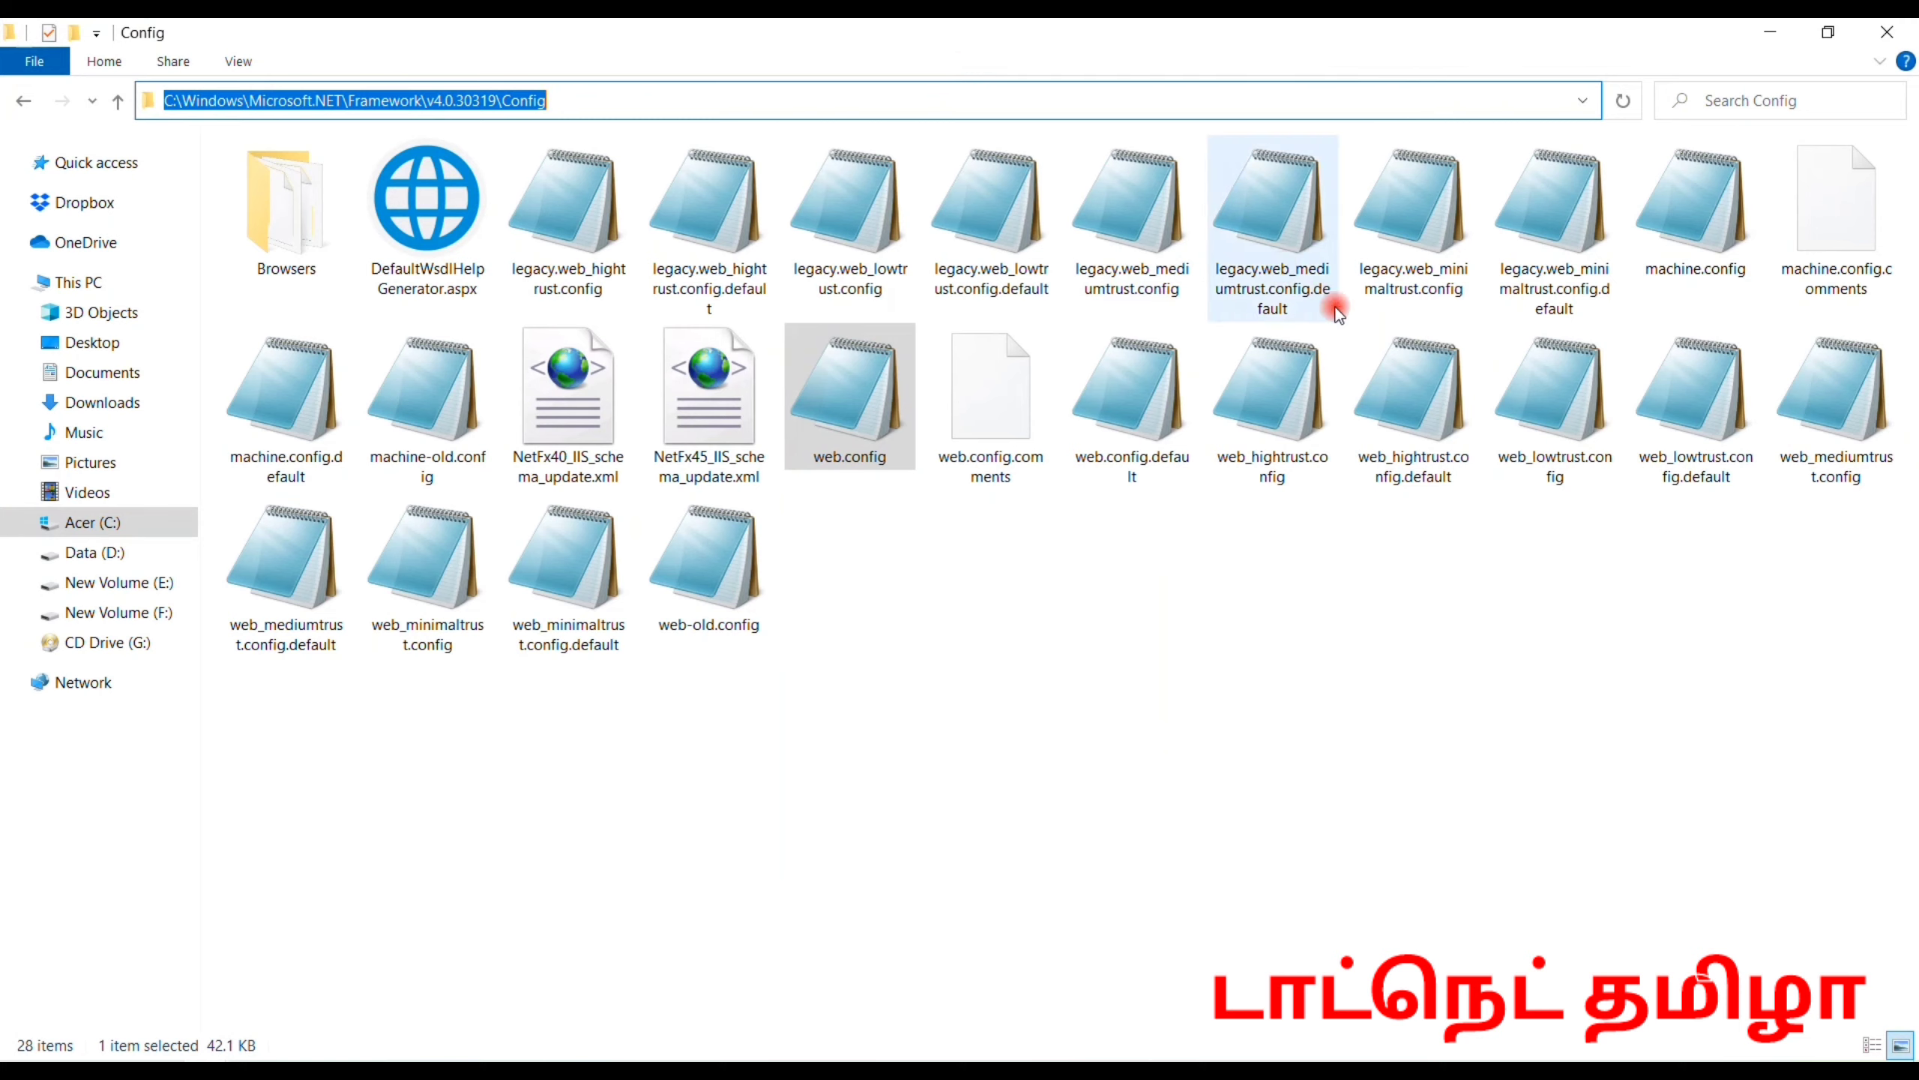
Select web.config, then check Visual Studio Installer and the open Notepad windows
click(861, 425)
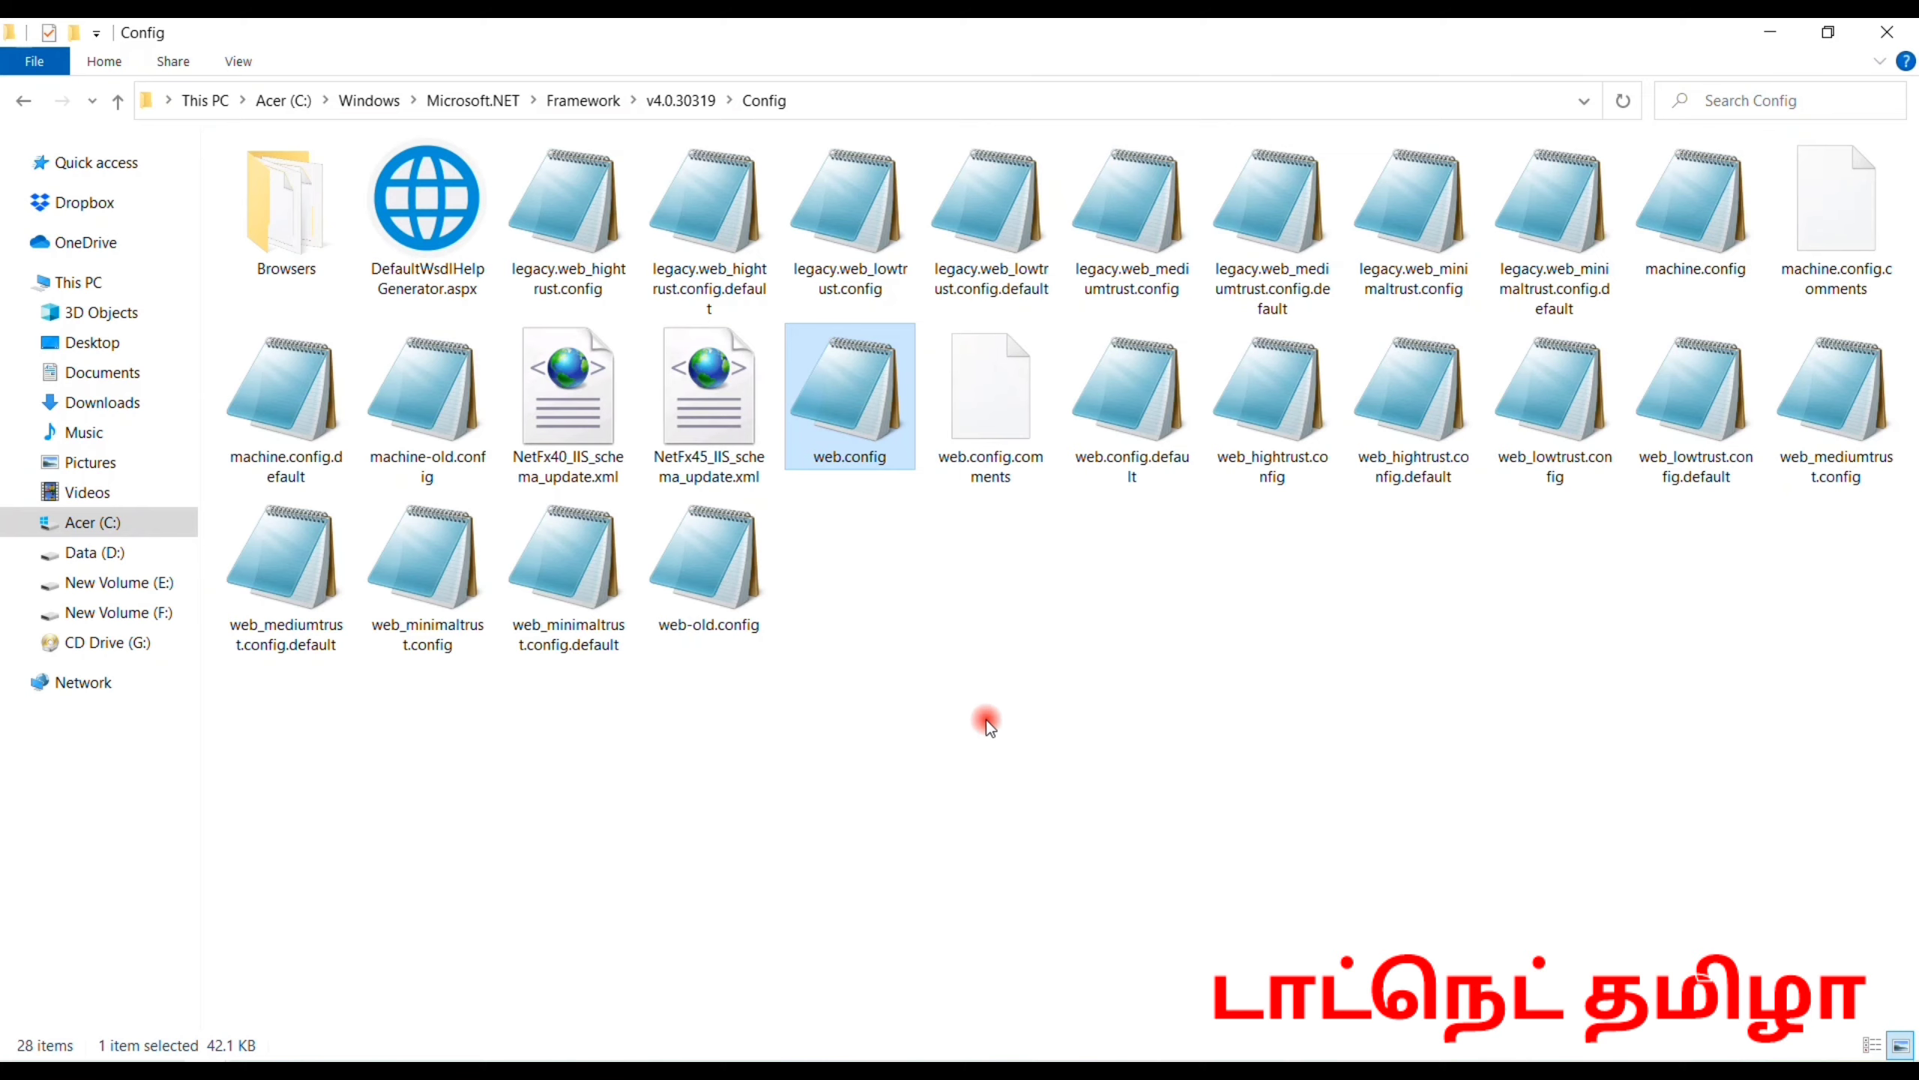
click(937, 1036)
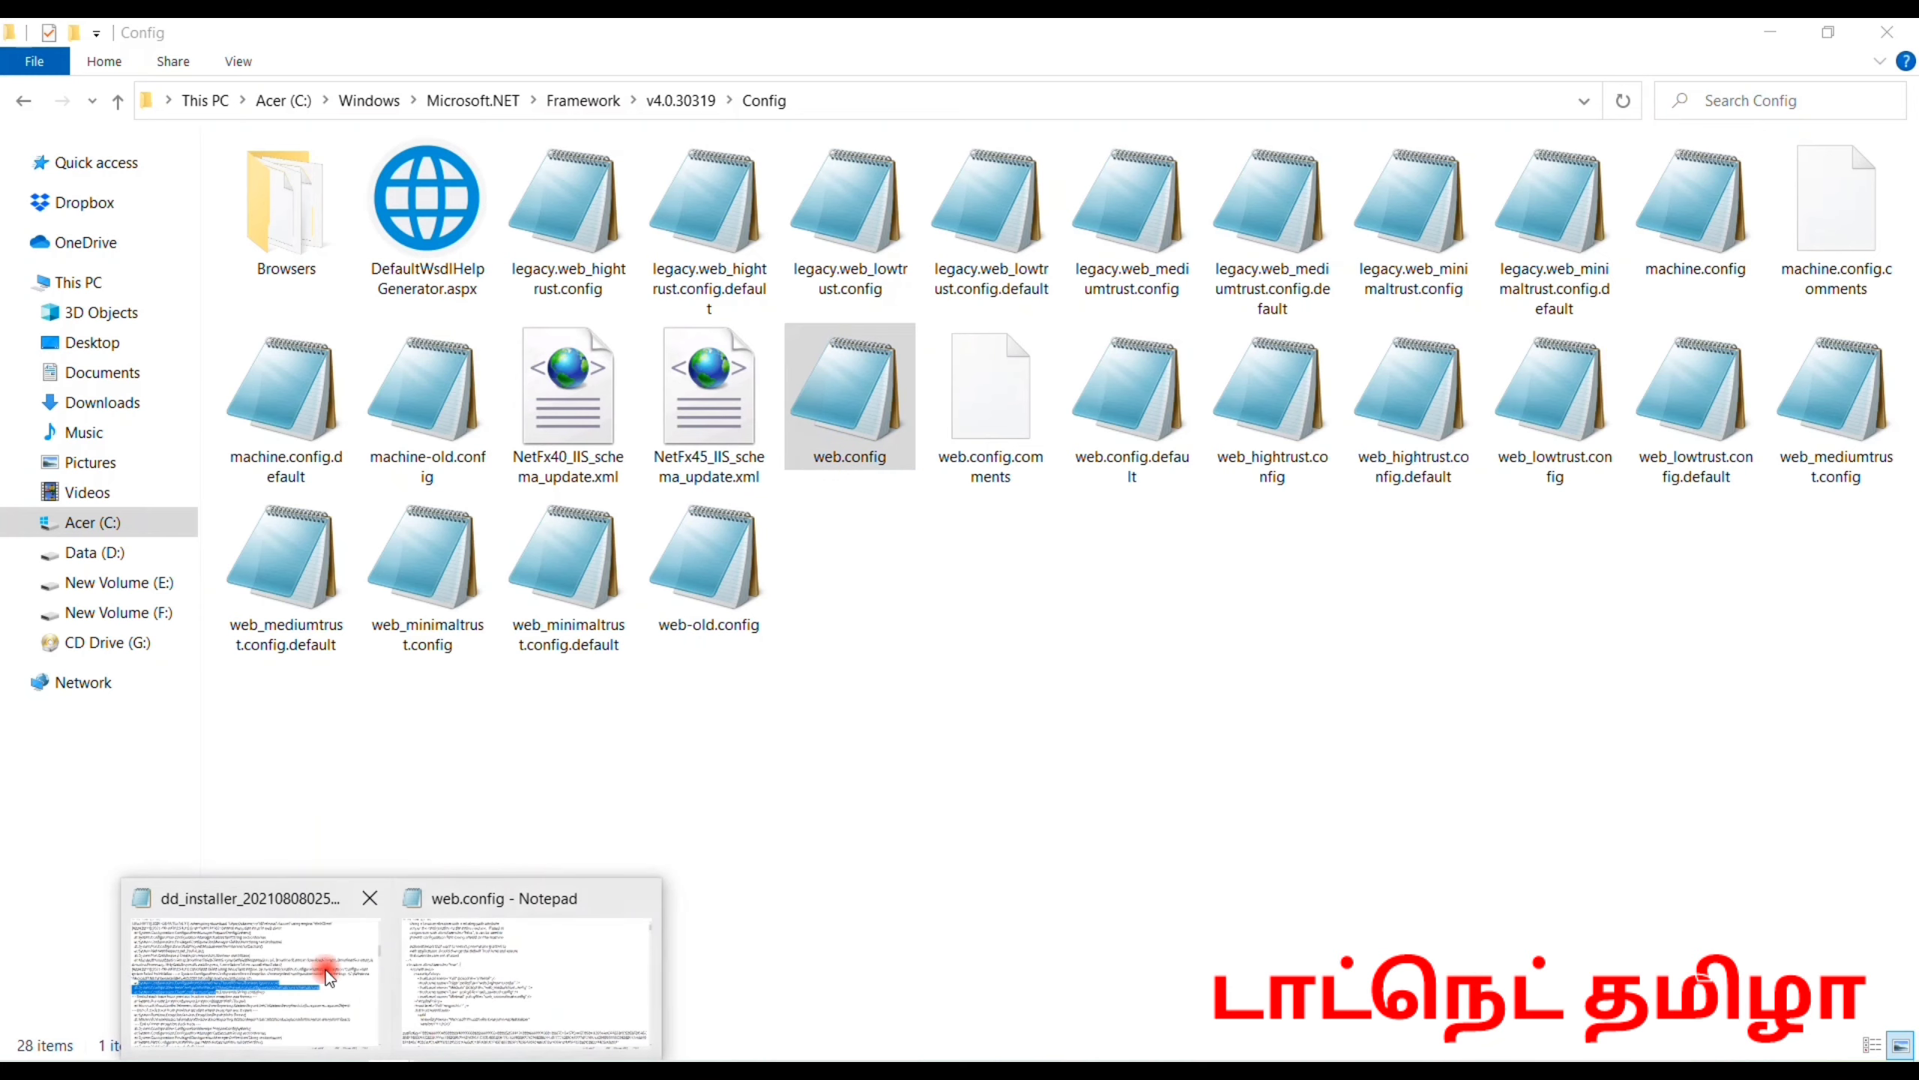
click(314, 968)
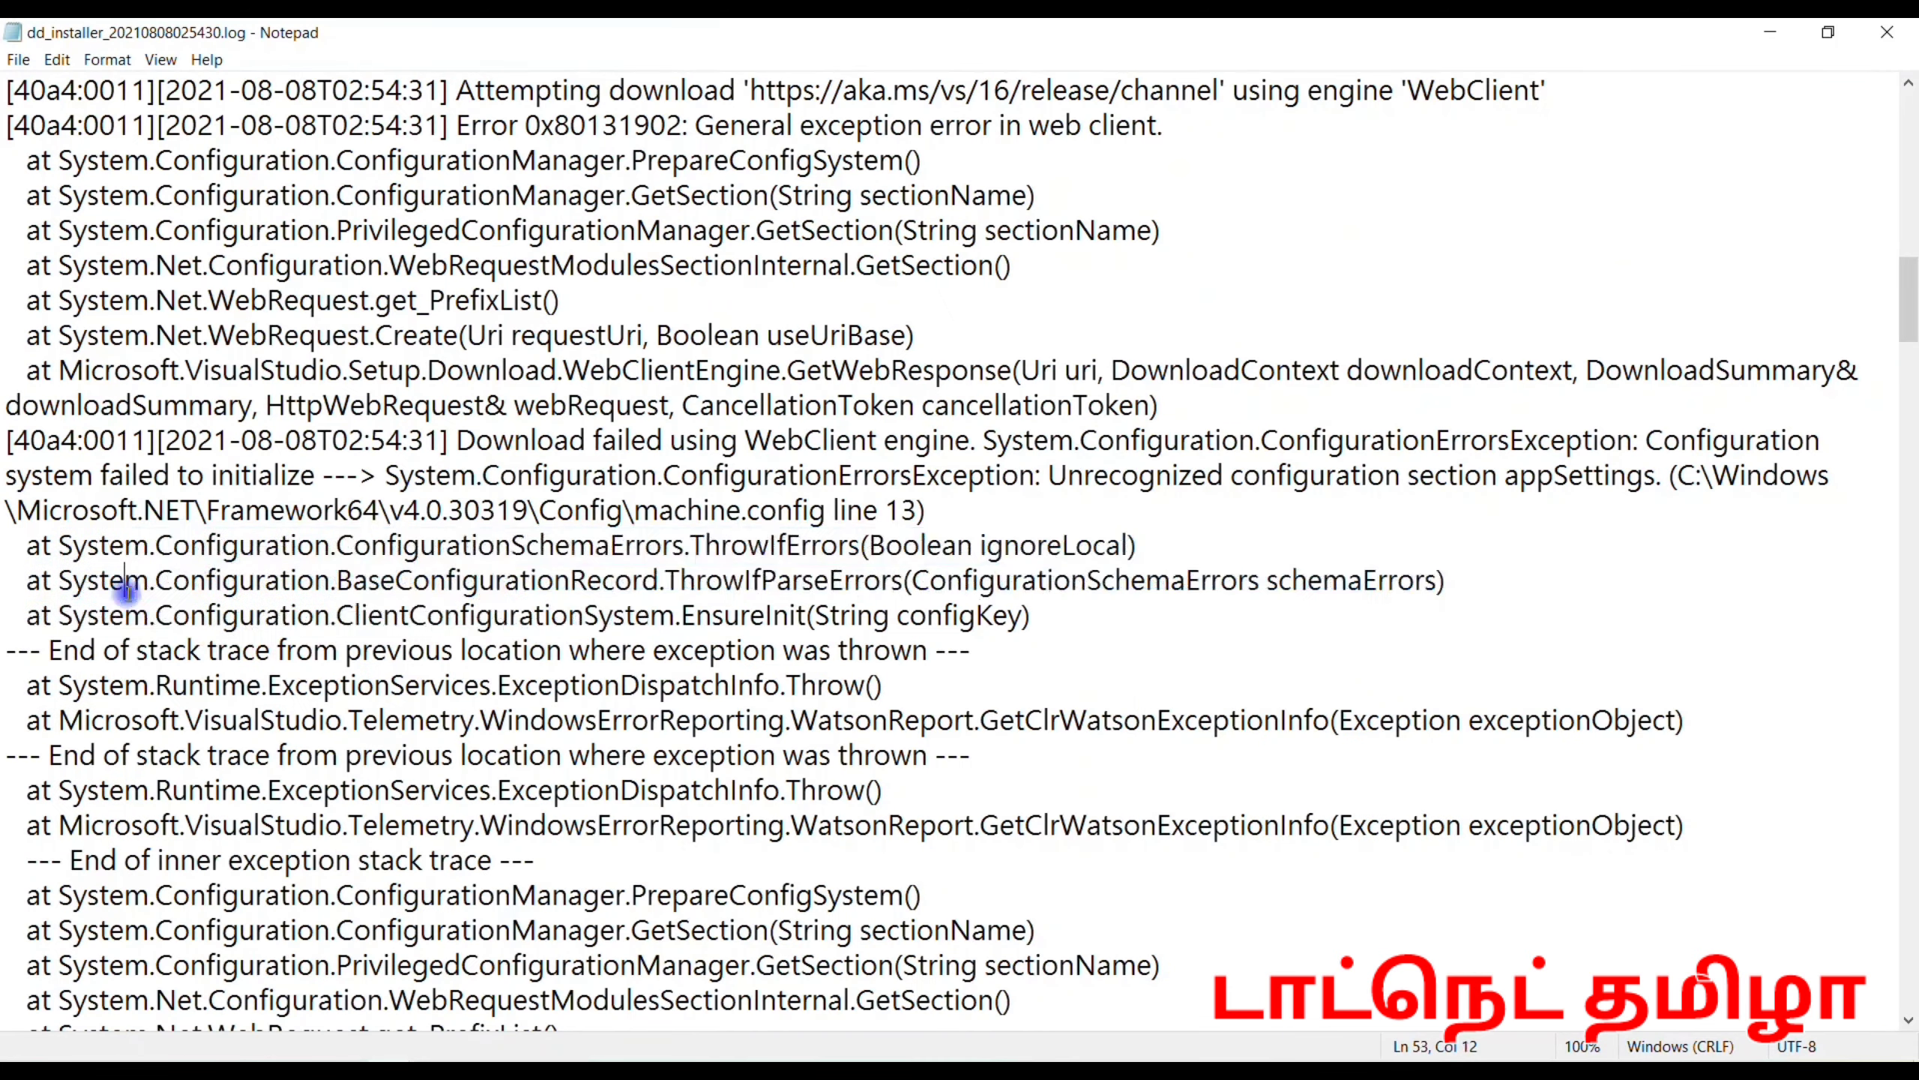
Mark the three ThrowIfErrors/EnsureInit stack-trace lines, then return to the Config folder
click(60, 570)
drag(27, 544, 828, 609)
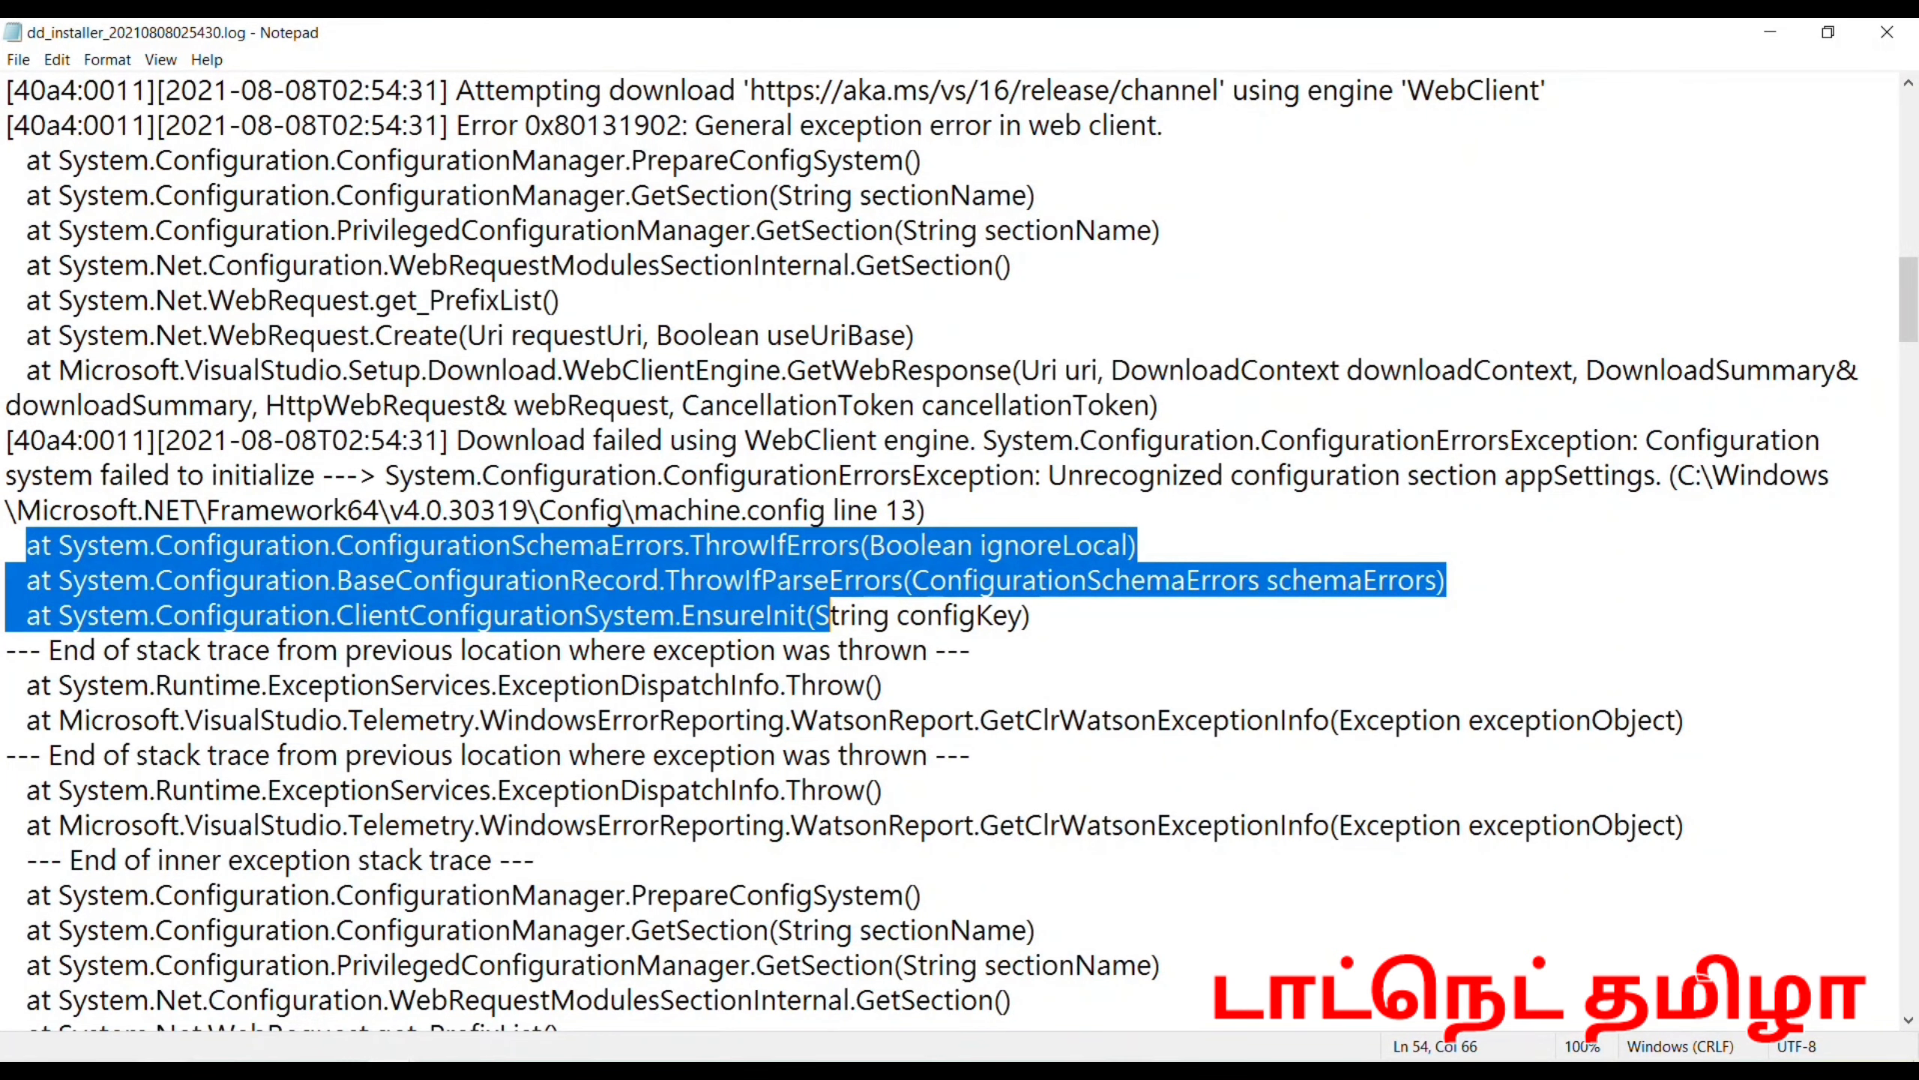
click(406, 1070)
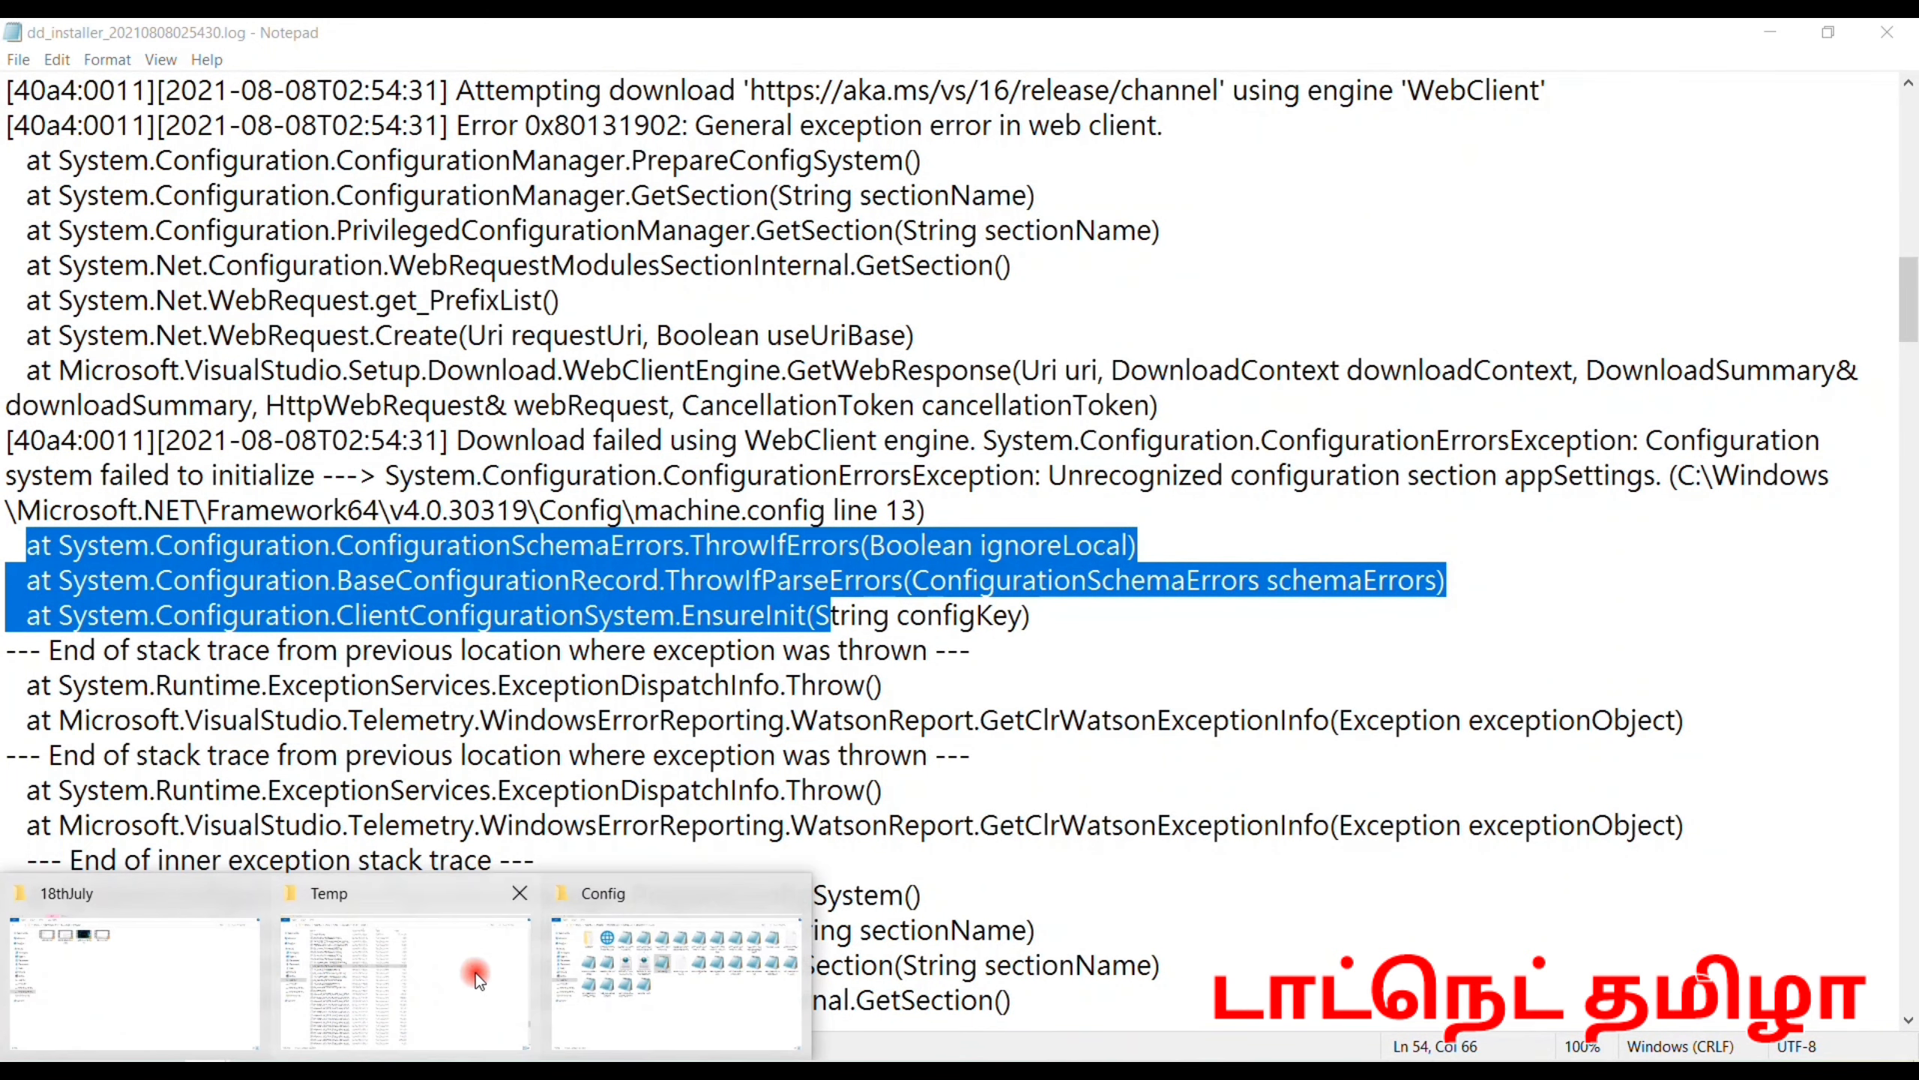
click(616, 982)
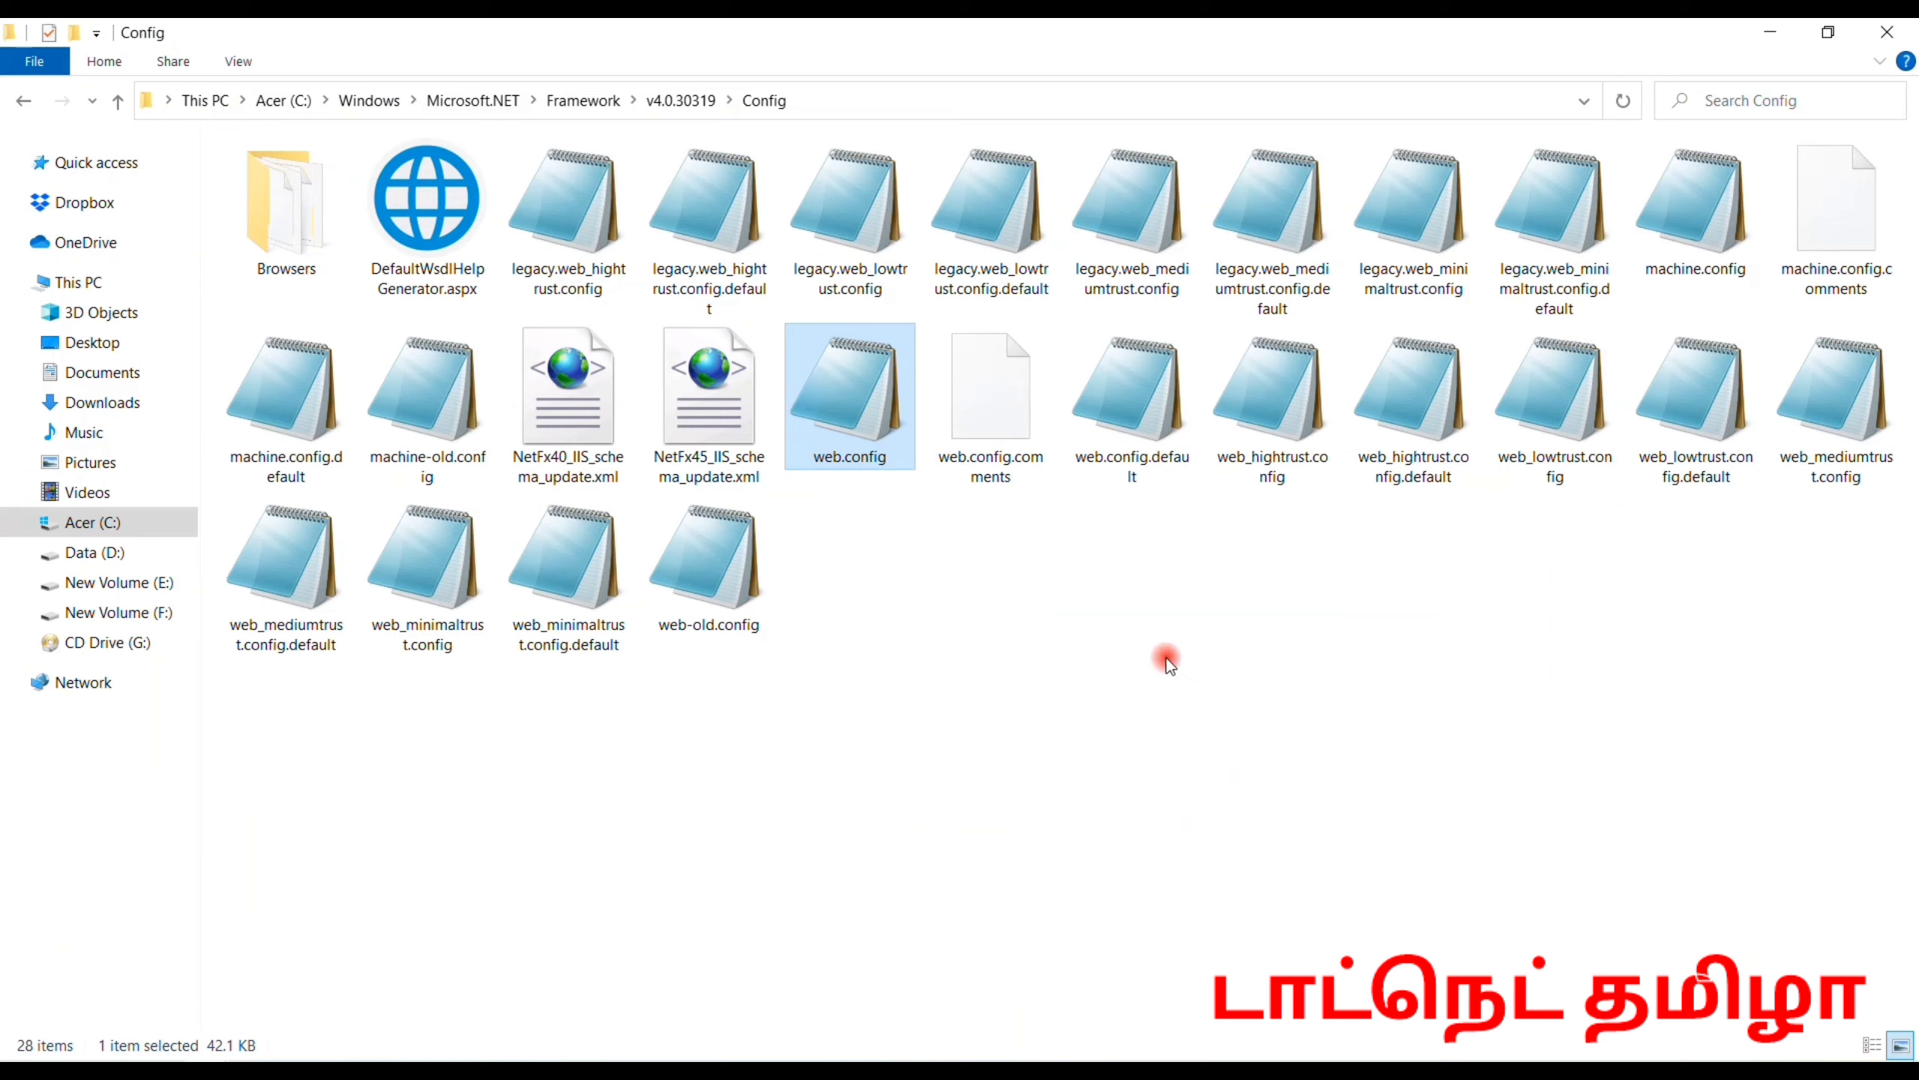
Select web.config.default, machine.config.default and machine.config in turn, then clear the selection
click(1175, 480)
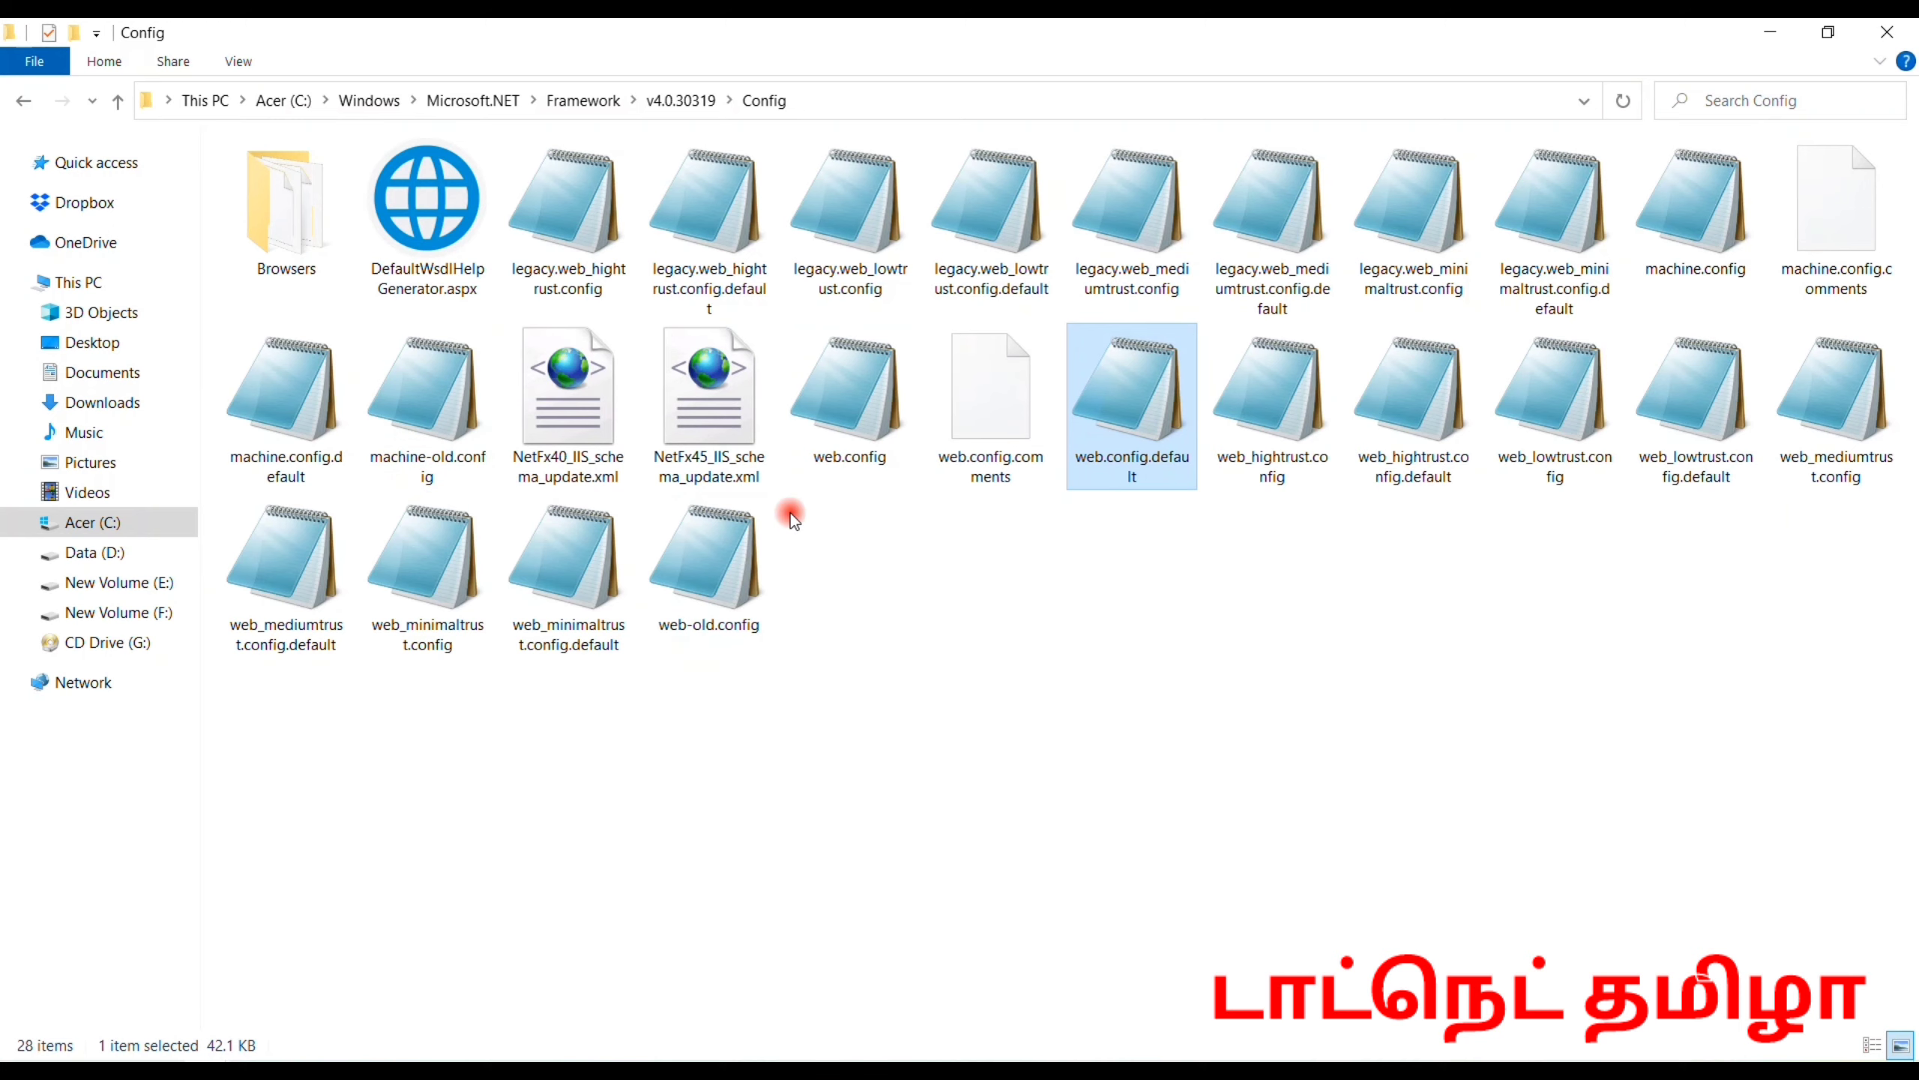
click(268, 423)
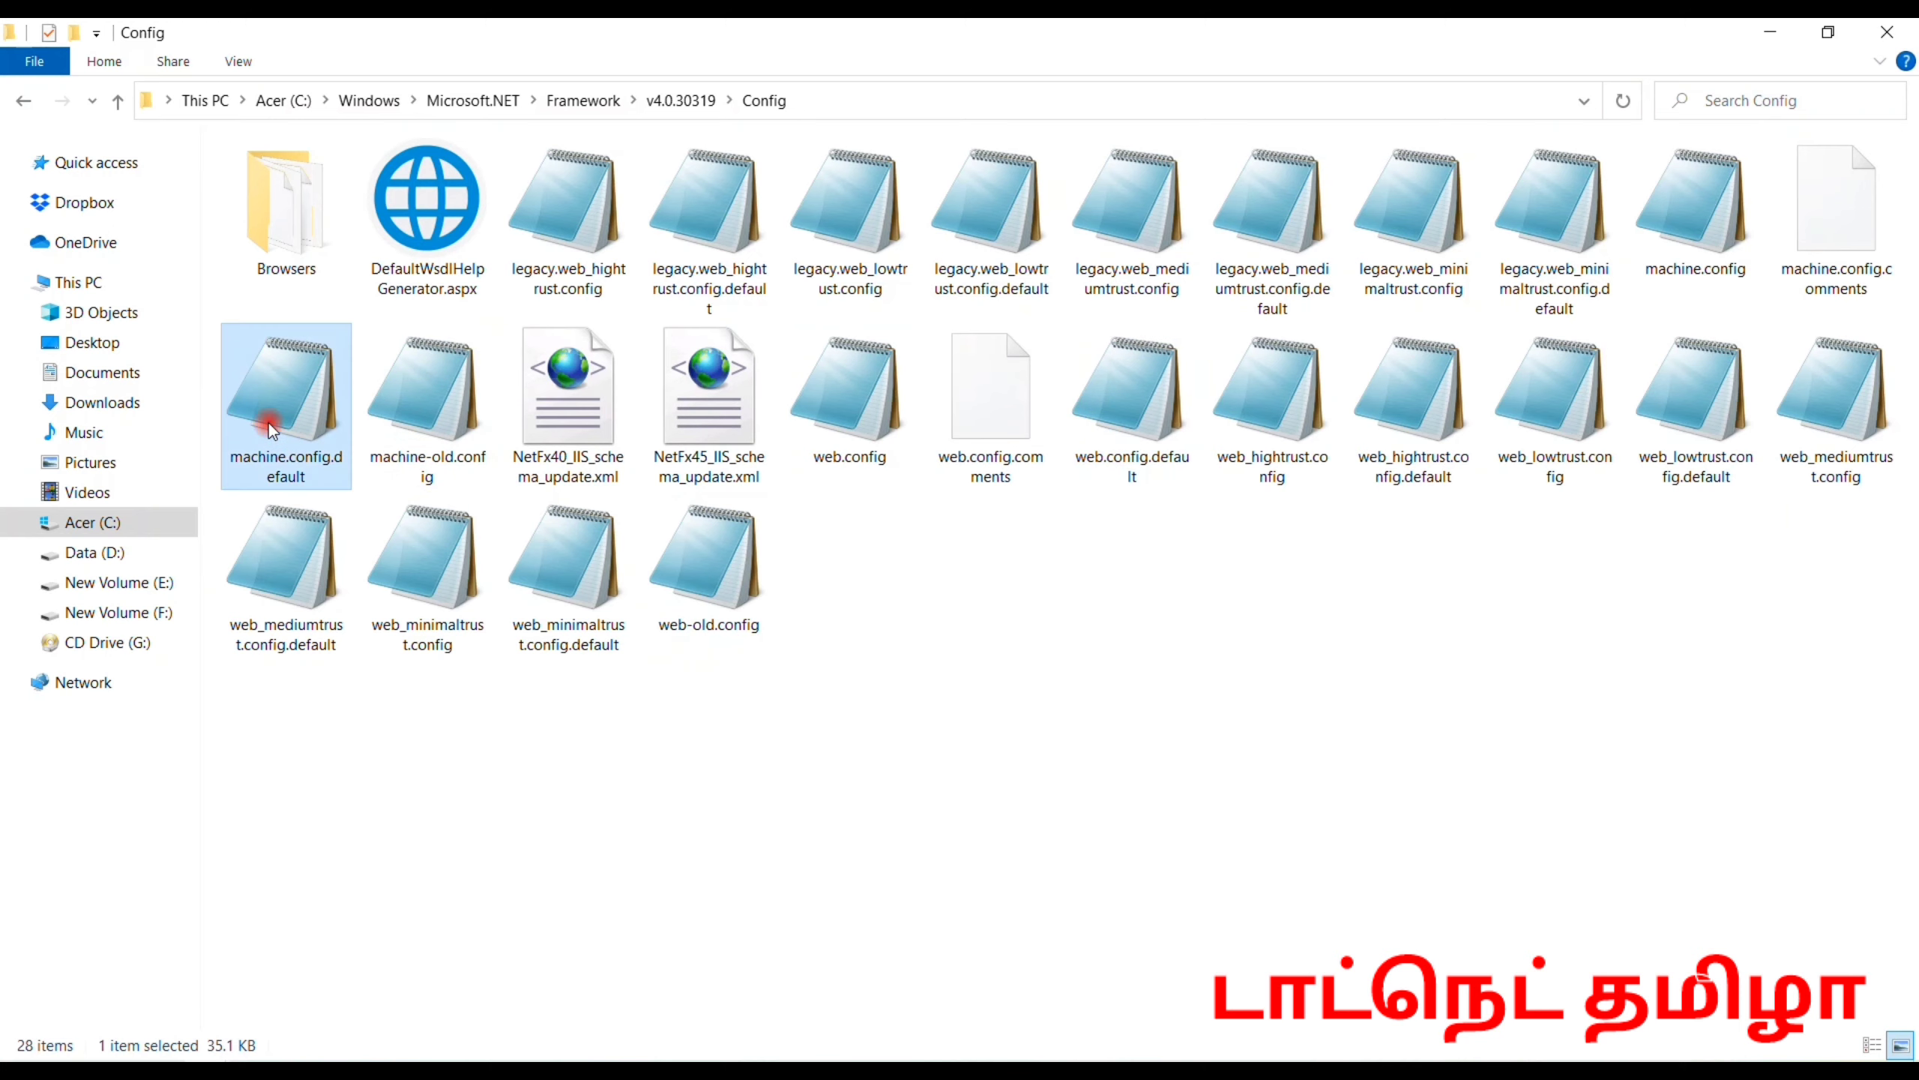
click(1668, 192)
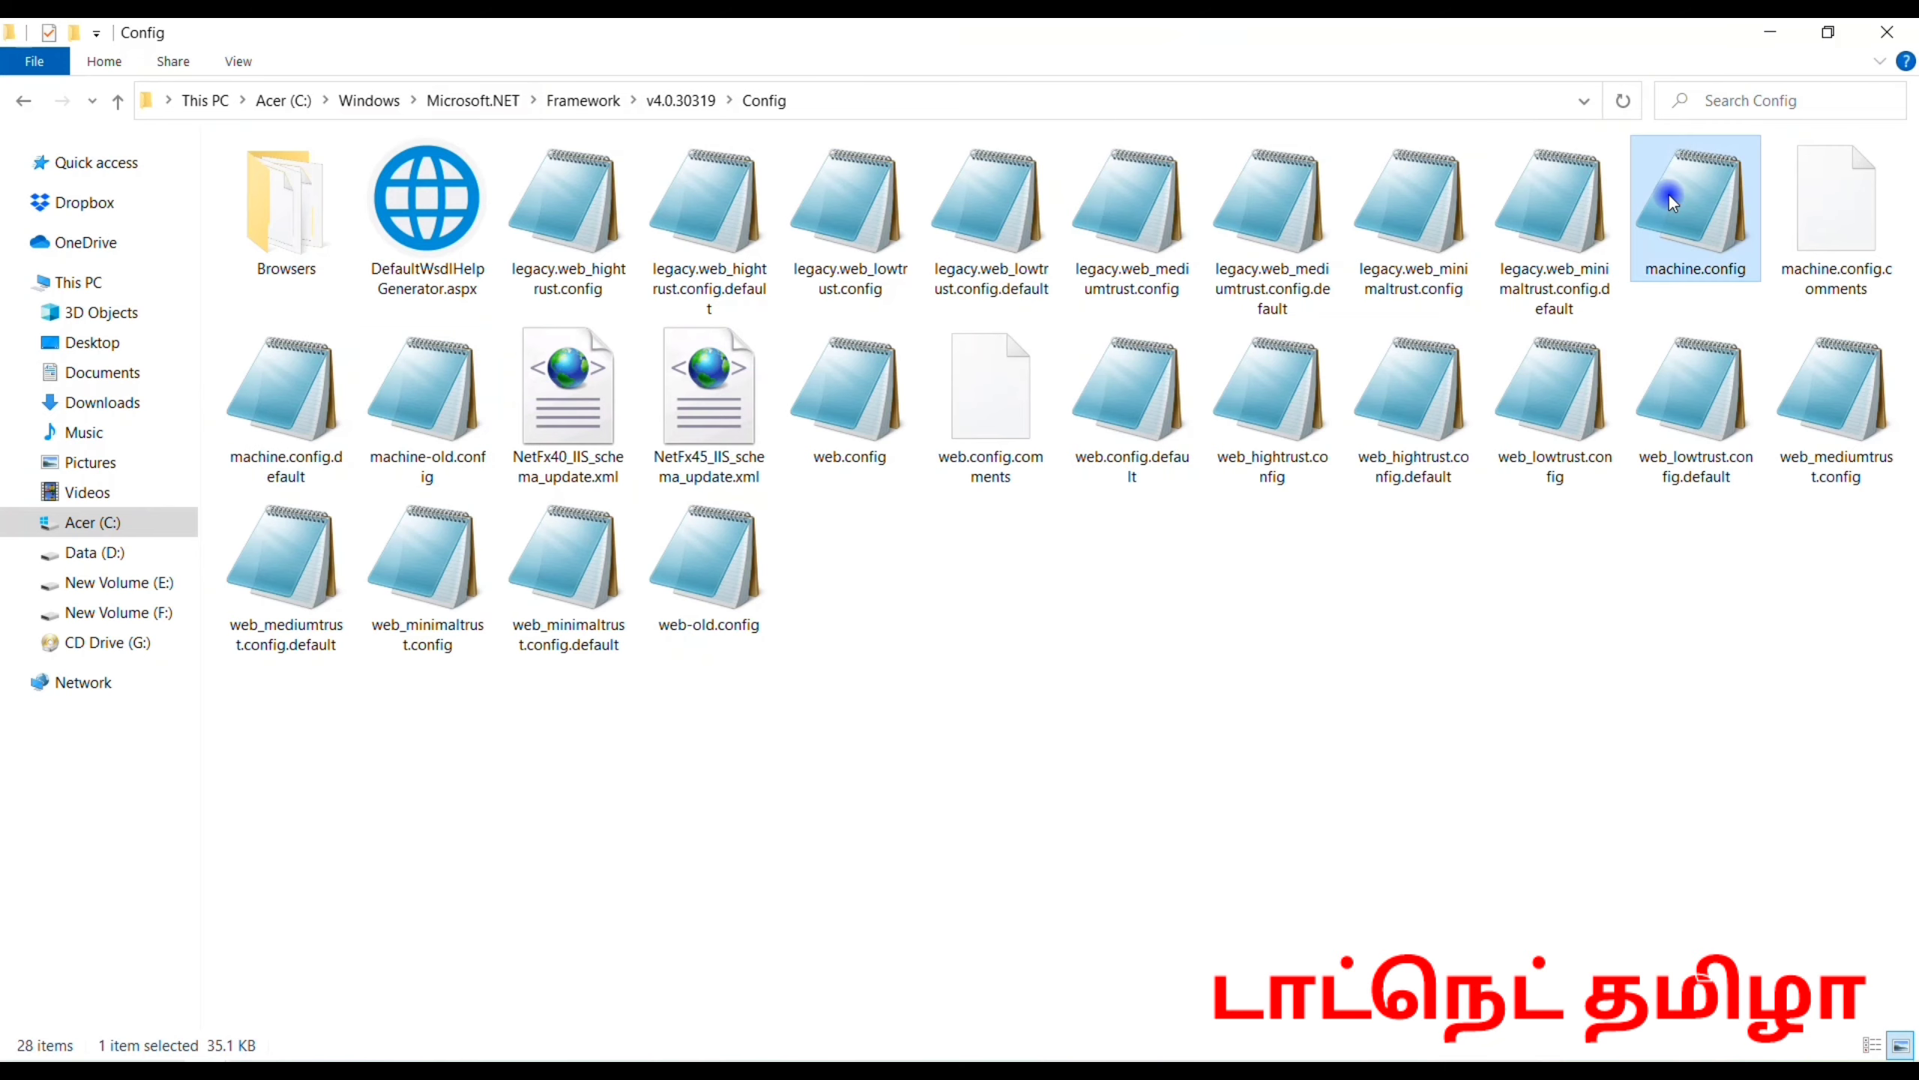
click(888, 485)
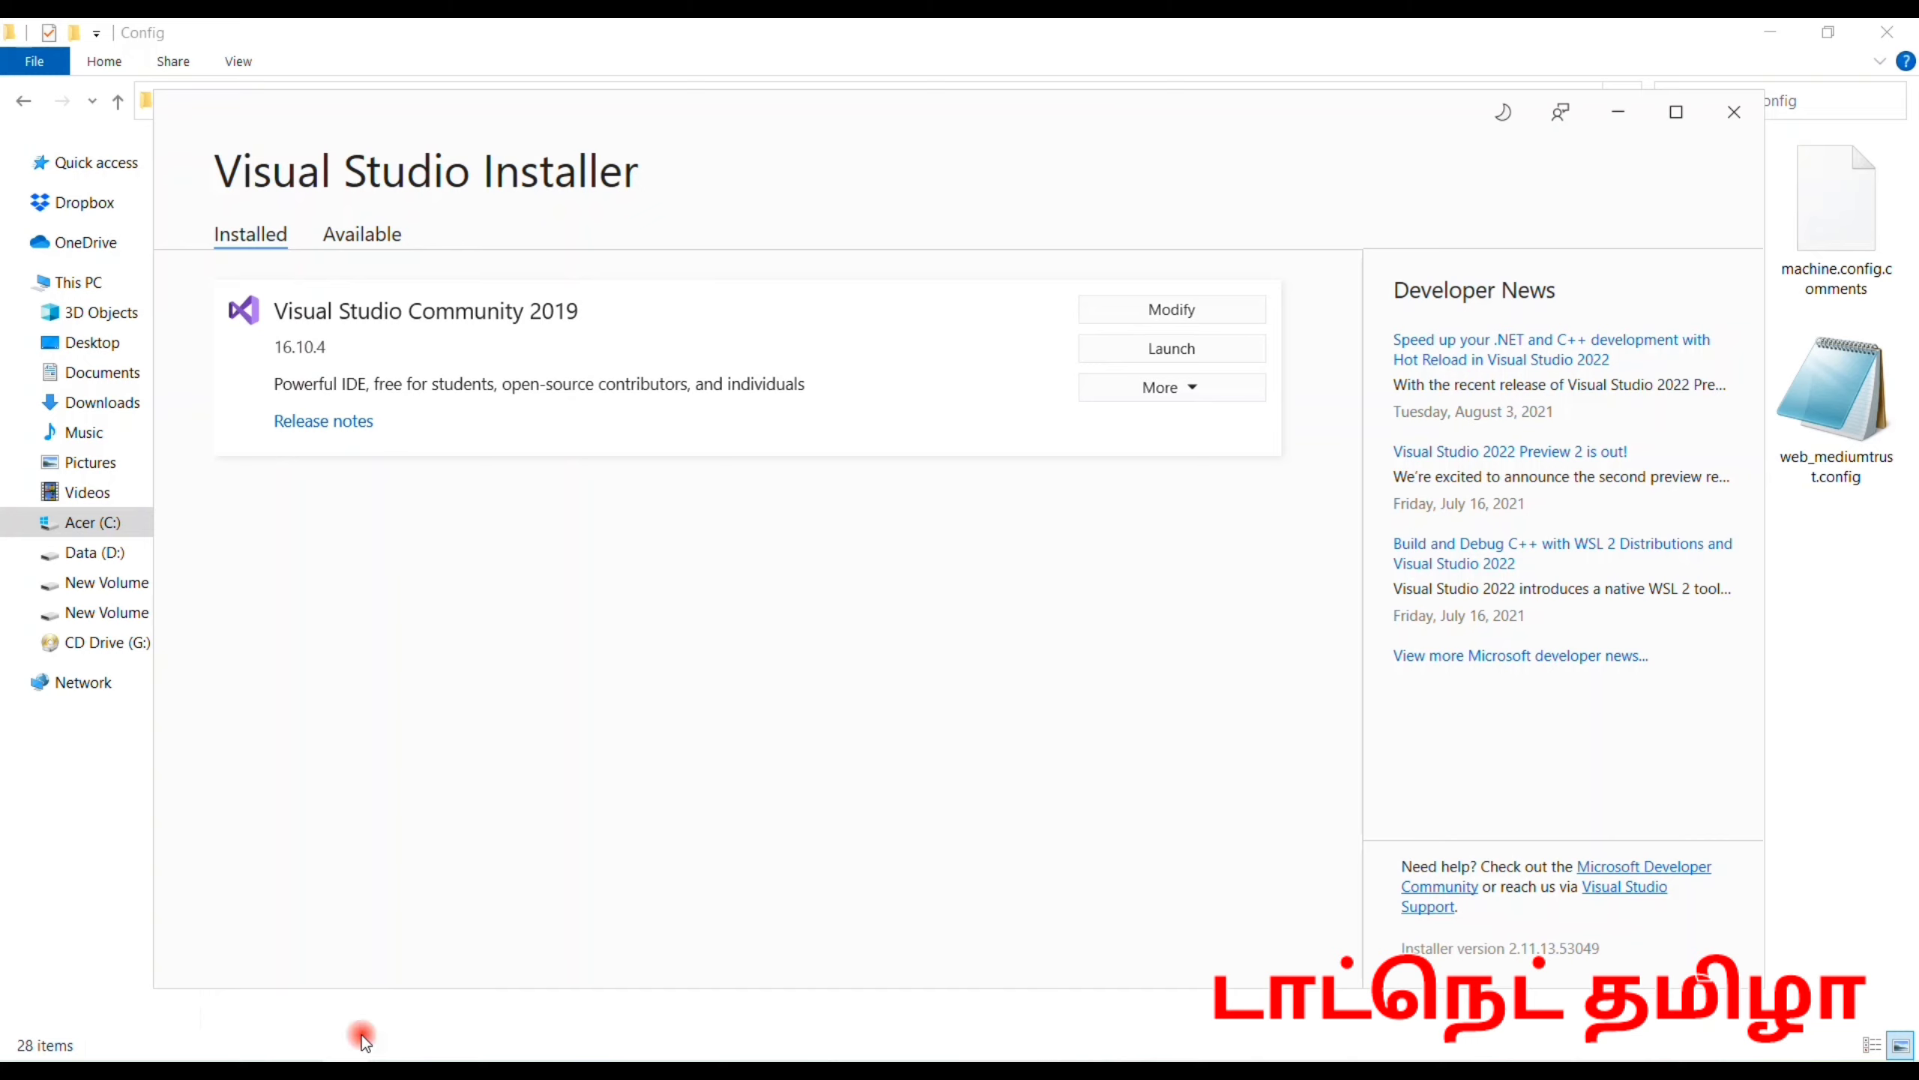
Read the 'Visual Studio Installer dont run' answer on error 0x80131902, scrolling down and back up
click(283, 998)
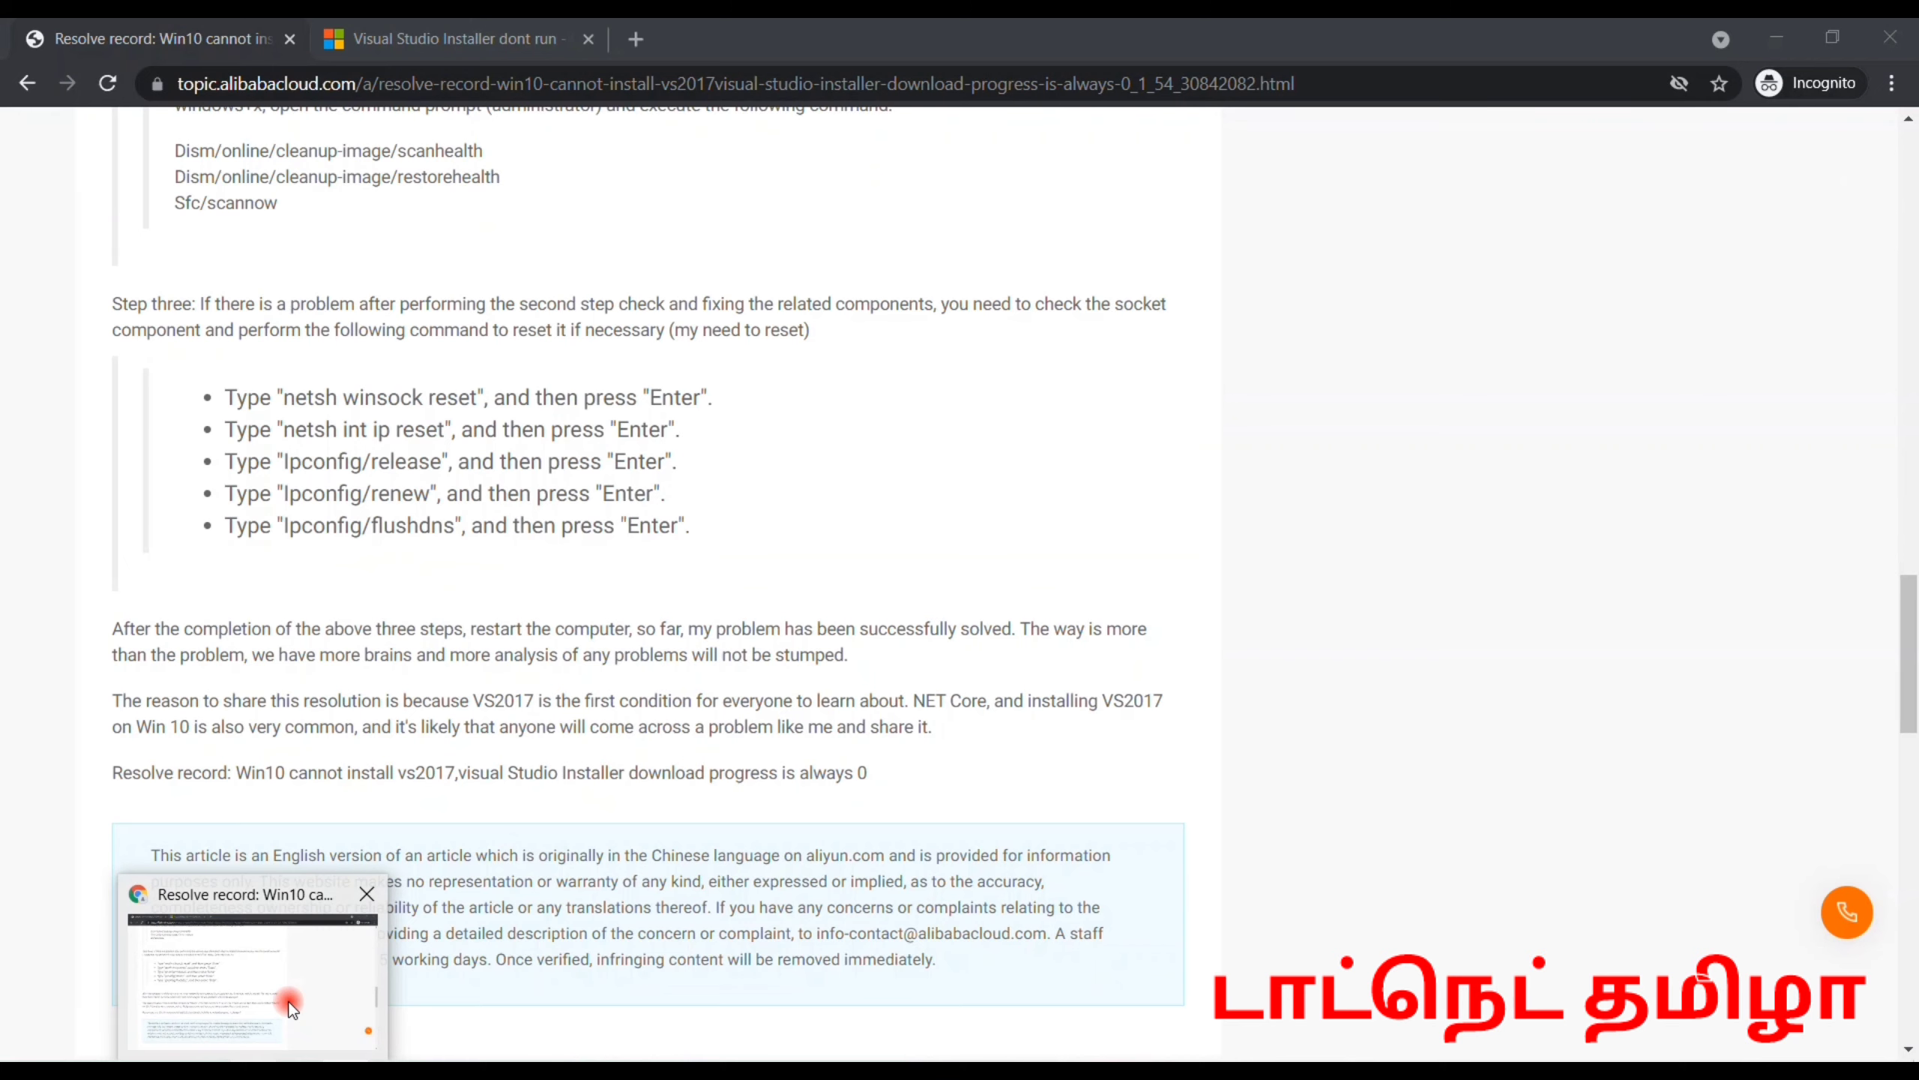
click(405, 24)
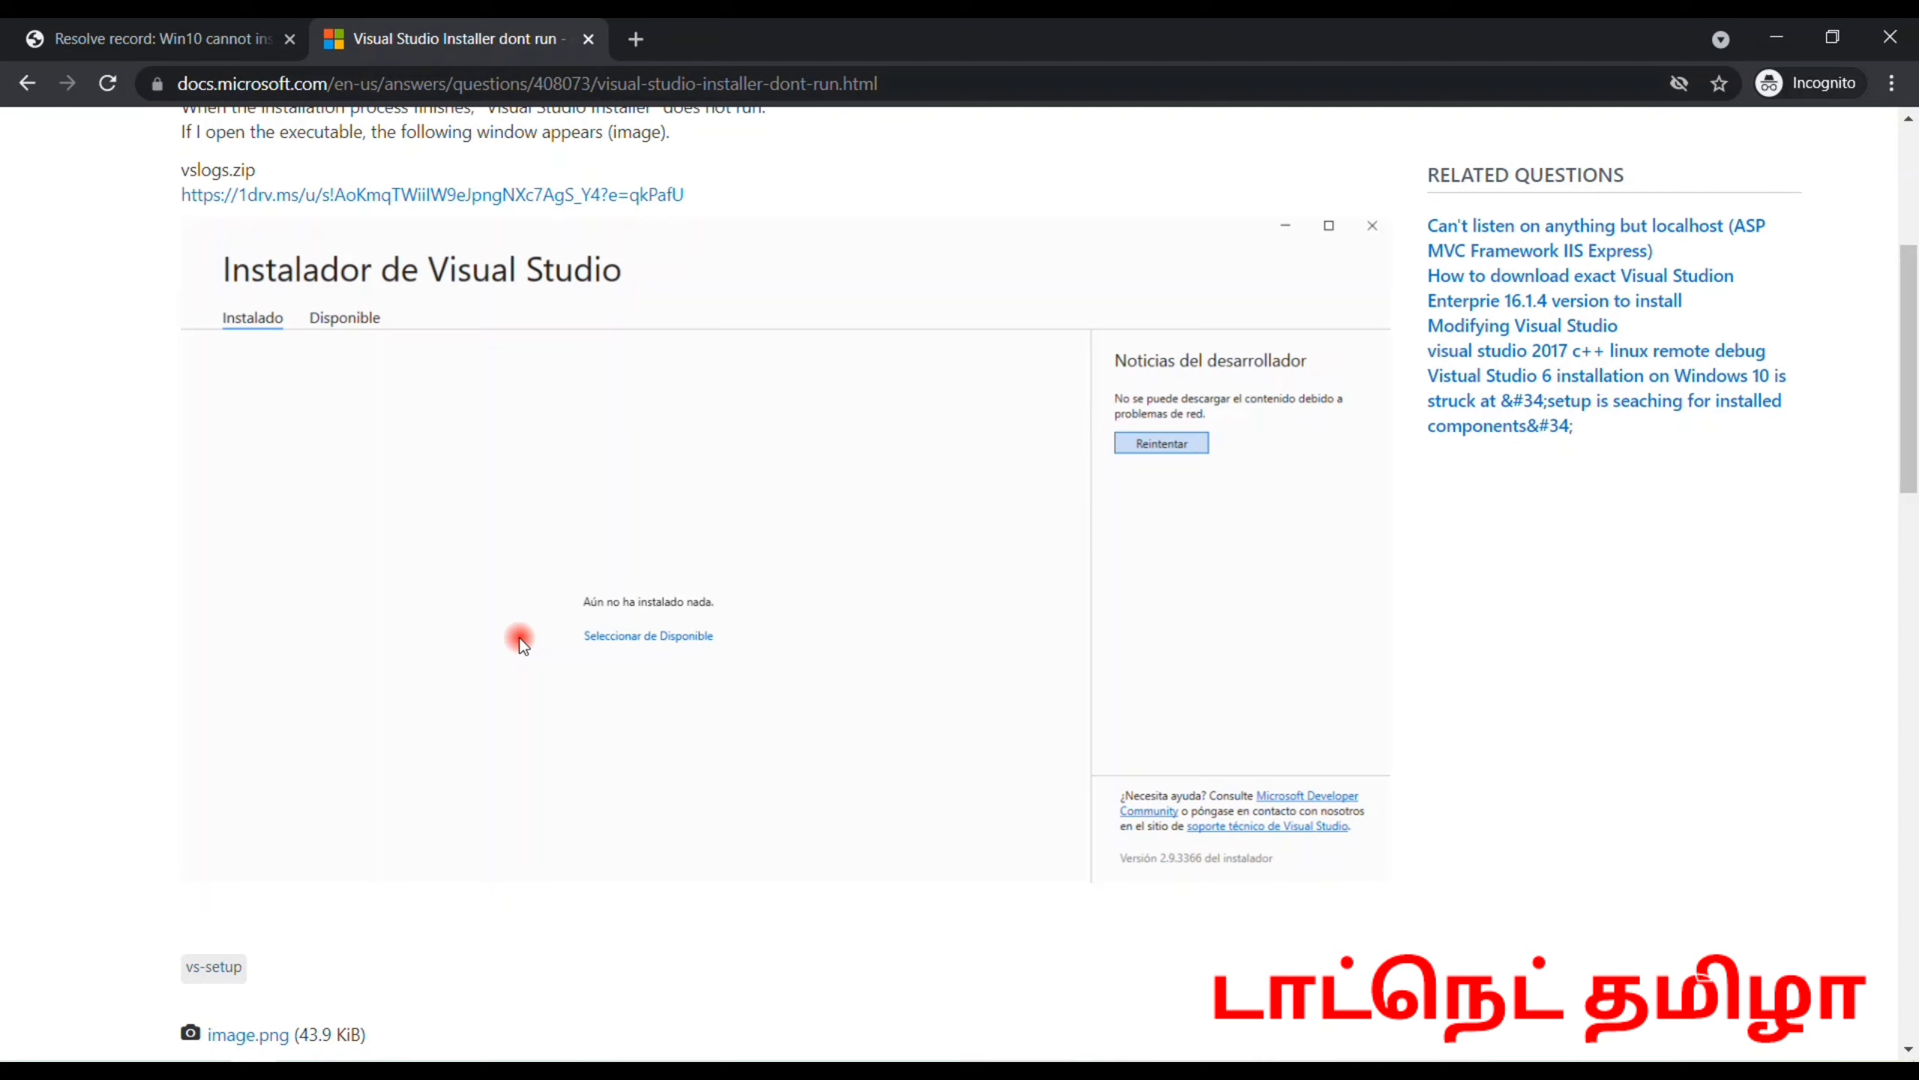
scroll(520, 641, down, 2)
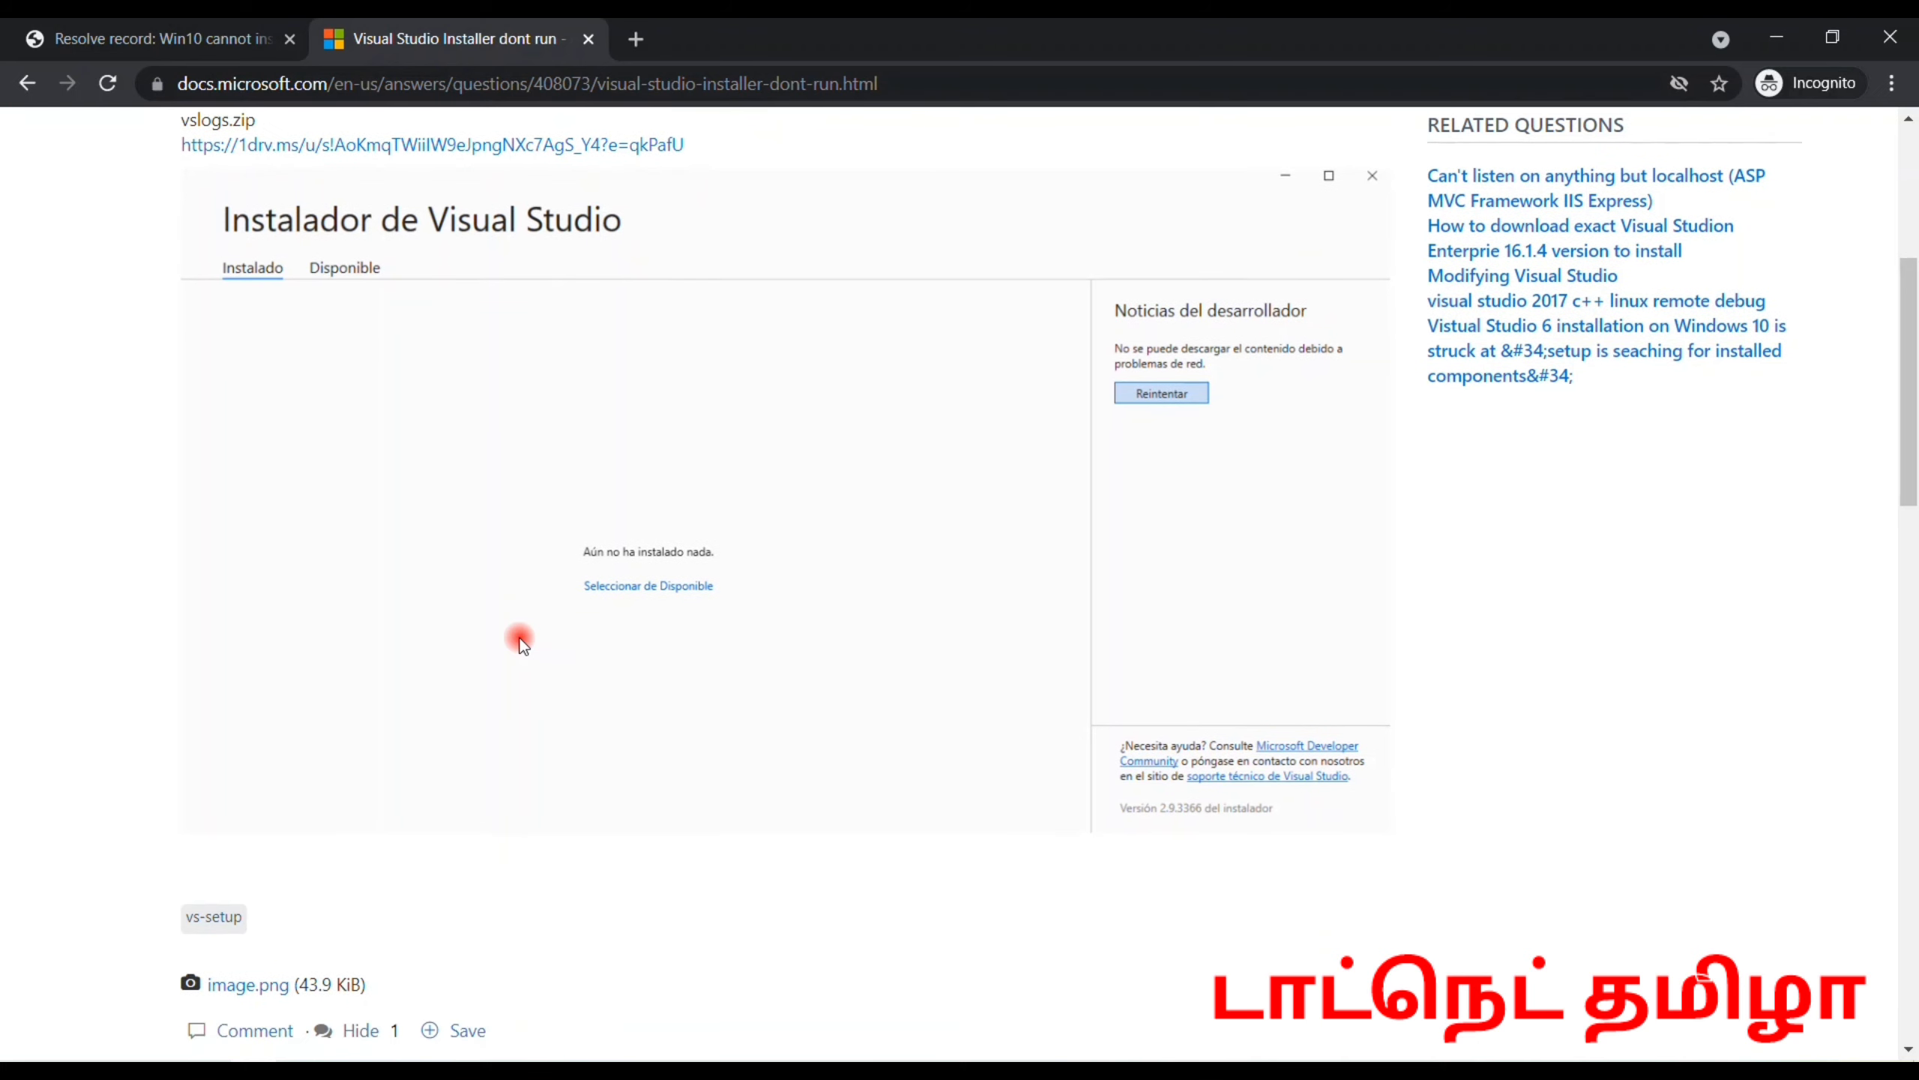
scroll(520, 641, down, 1)
scroll(519, 641, down, 8)
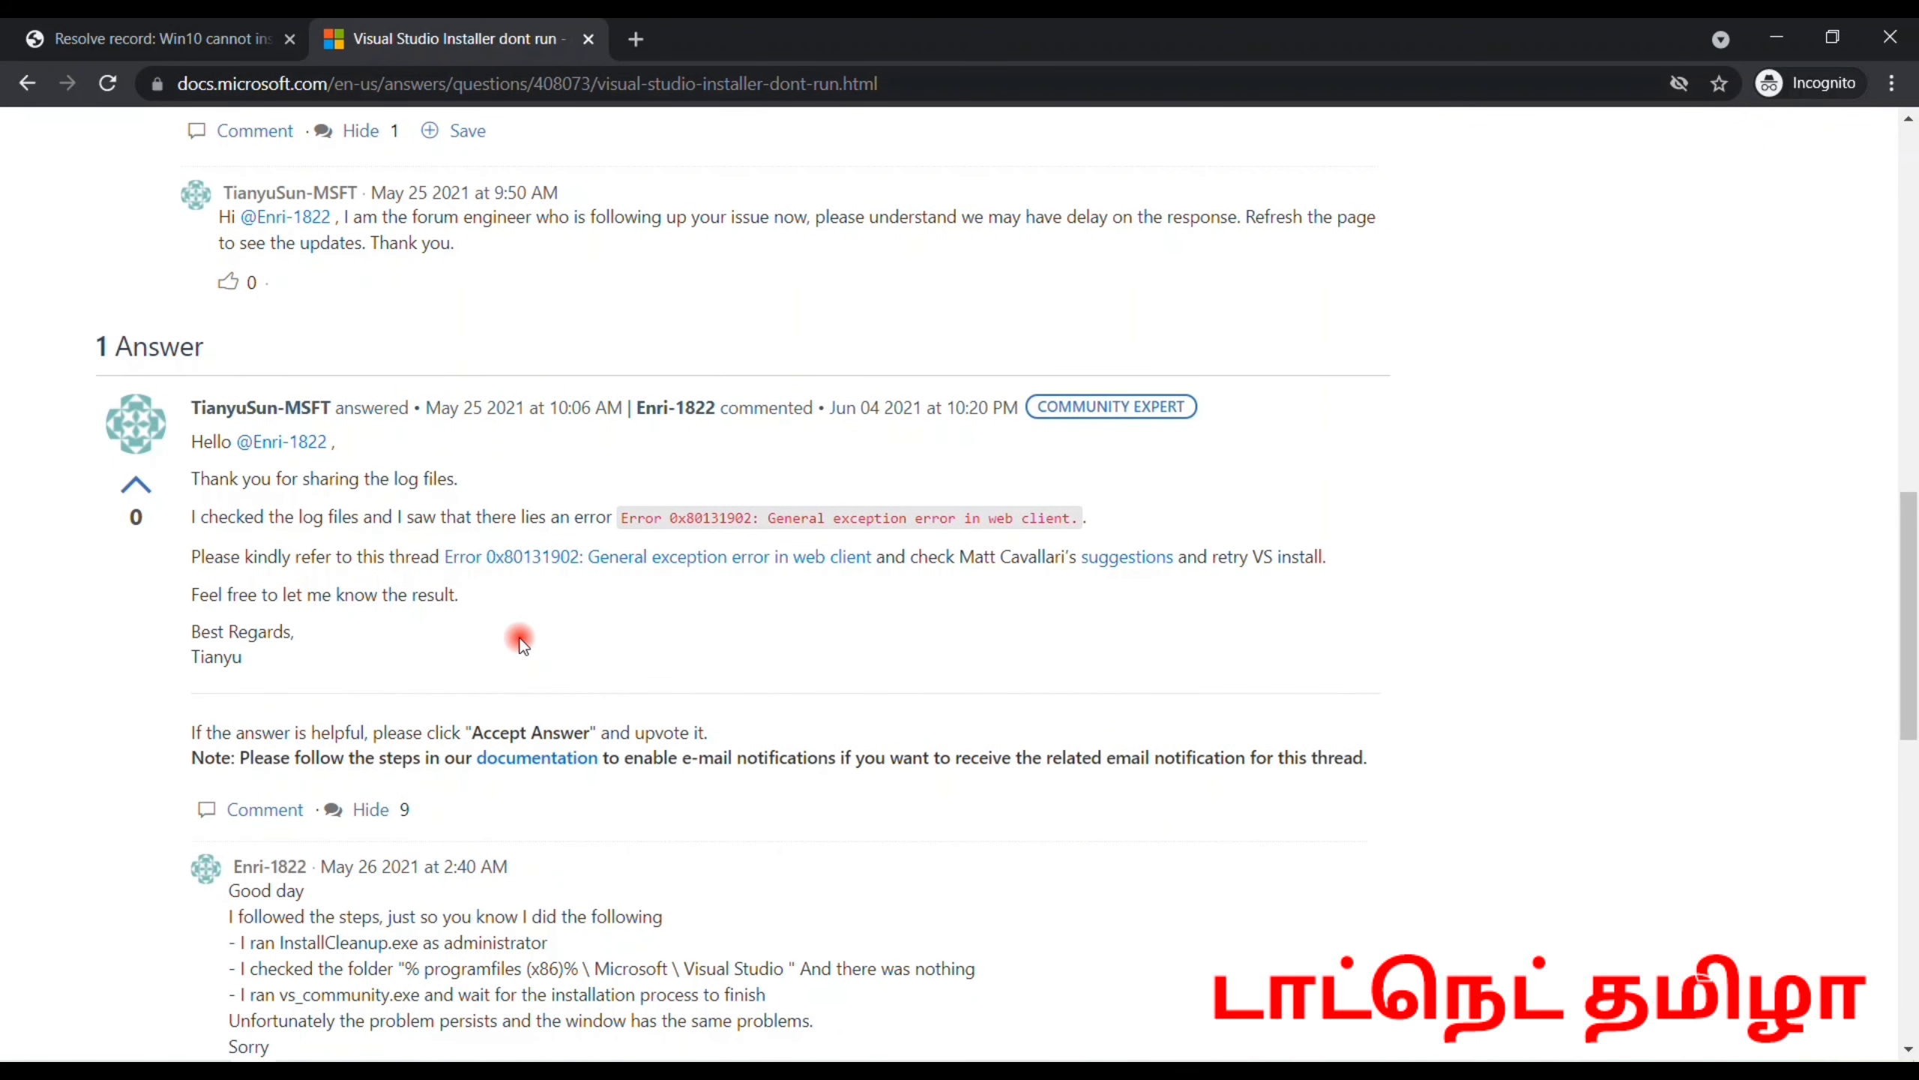
scroll(519, 642, up, 1)
scroll(520, 641, up, 7)
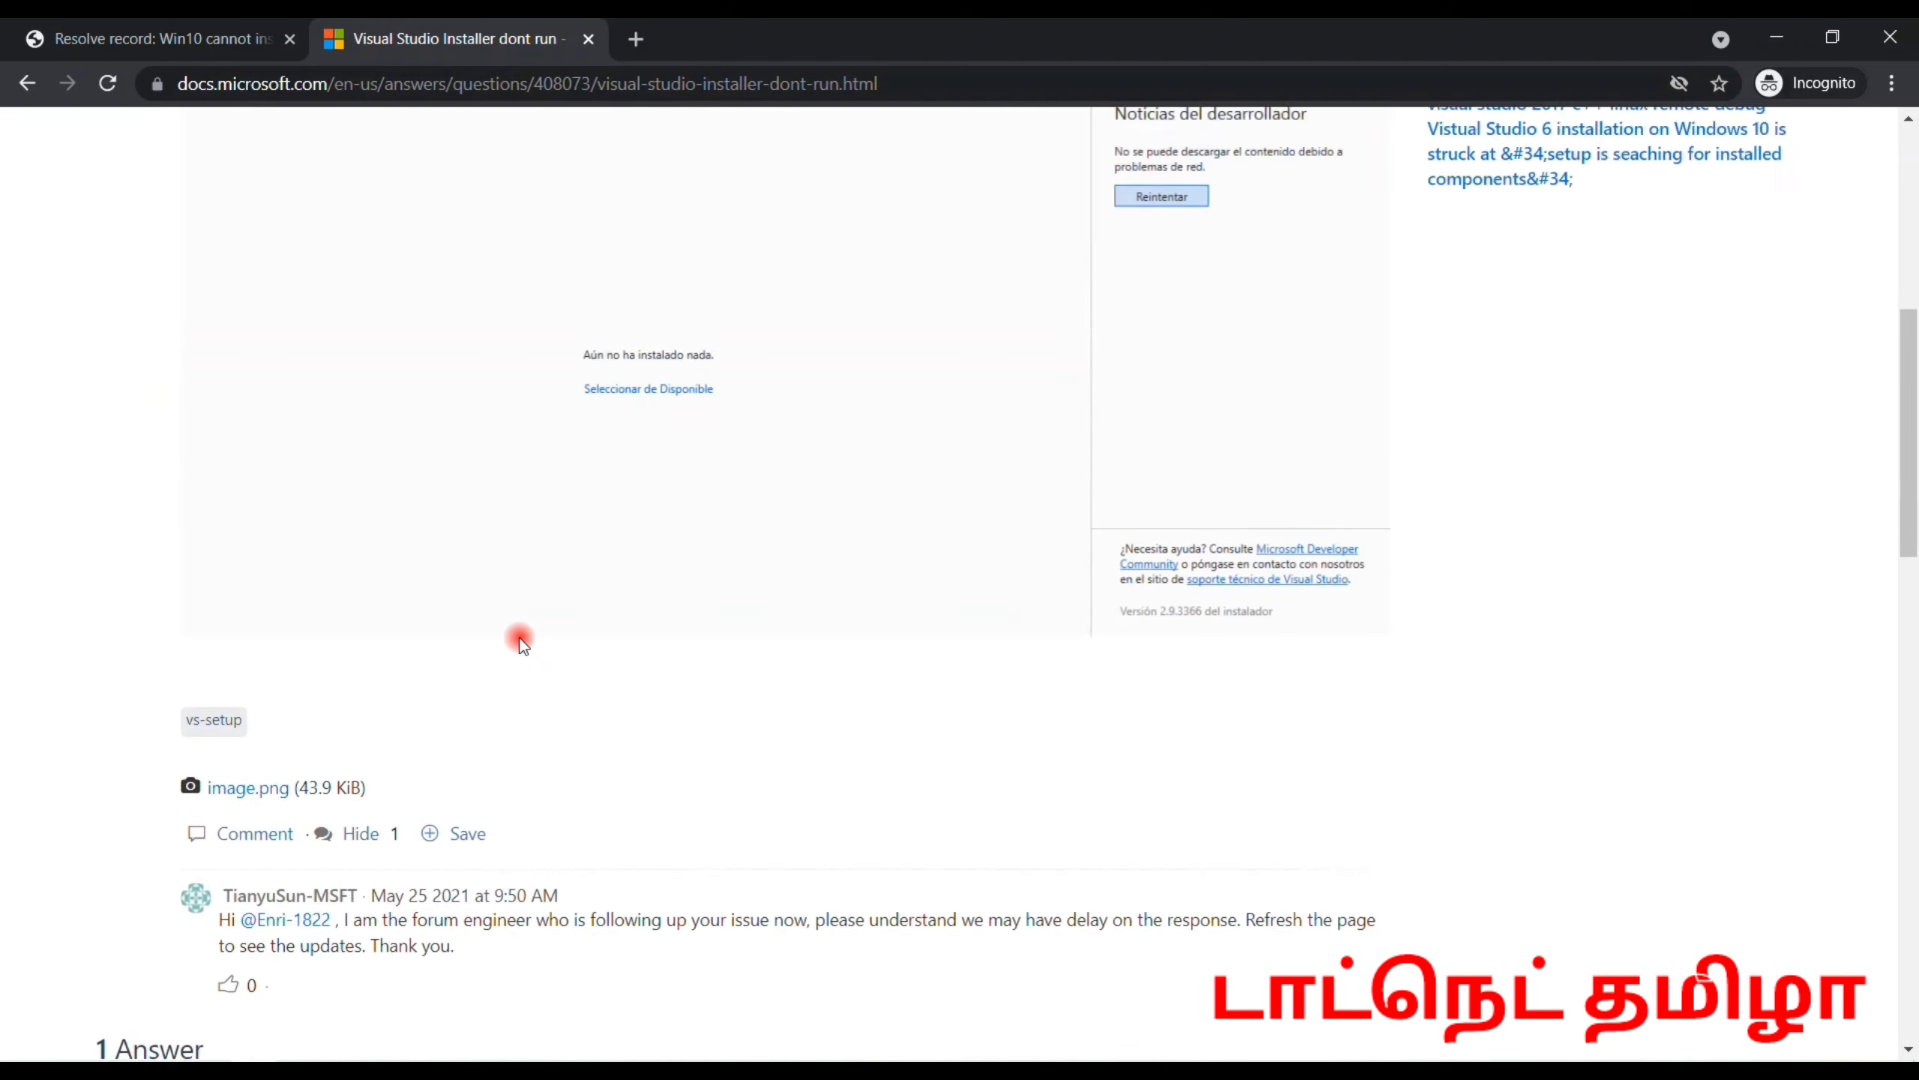
scroll(519, 641, up, 7)
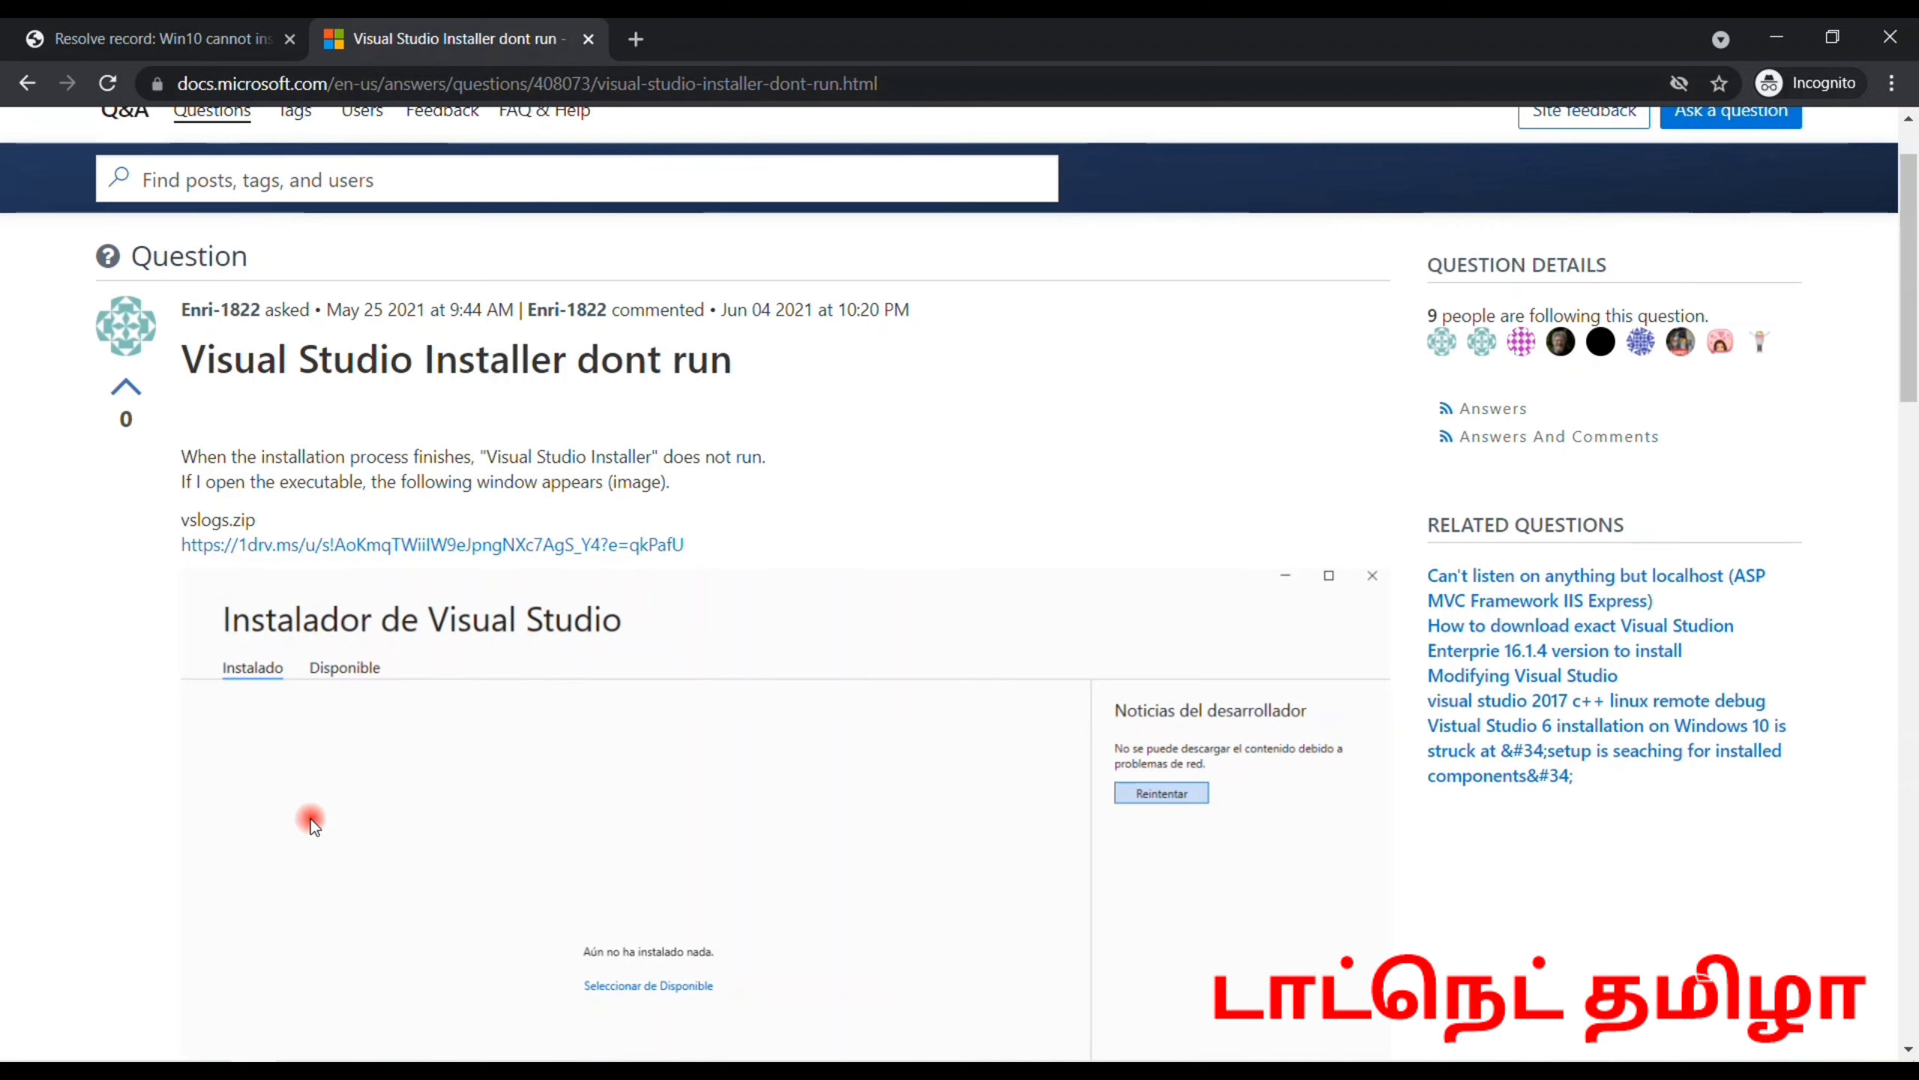
click(377, 1057)
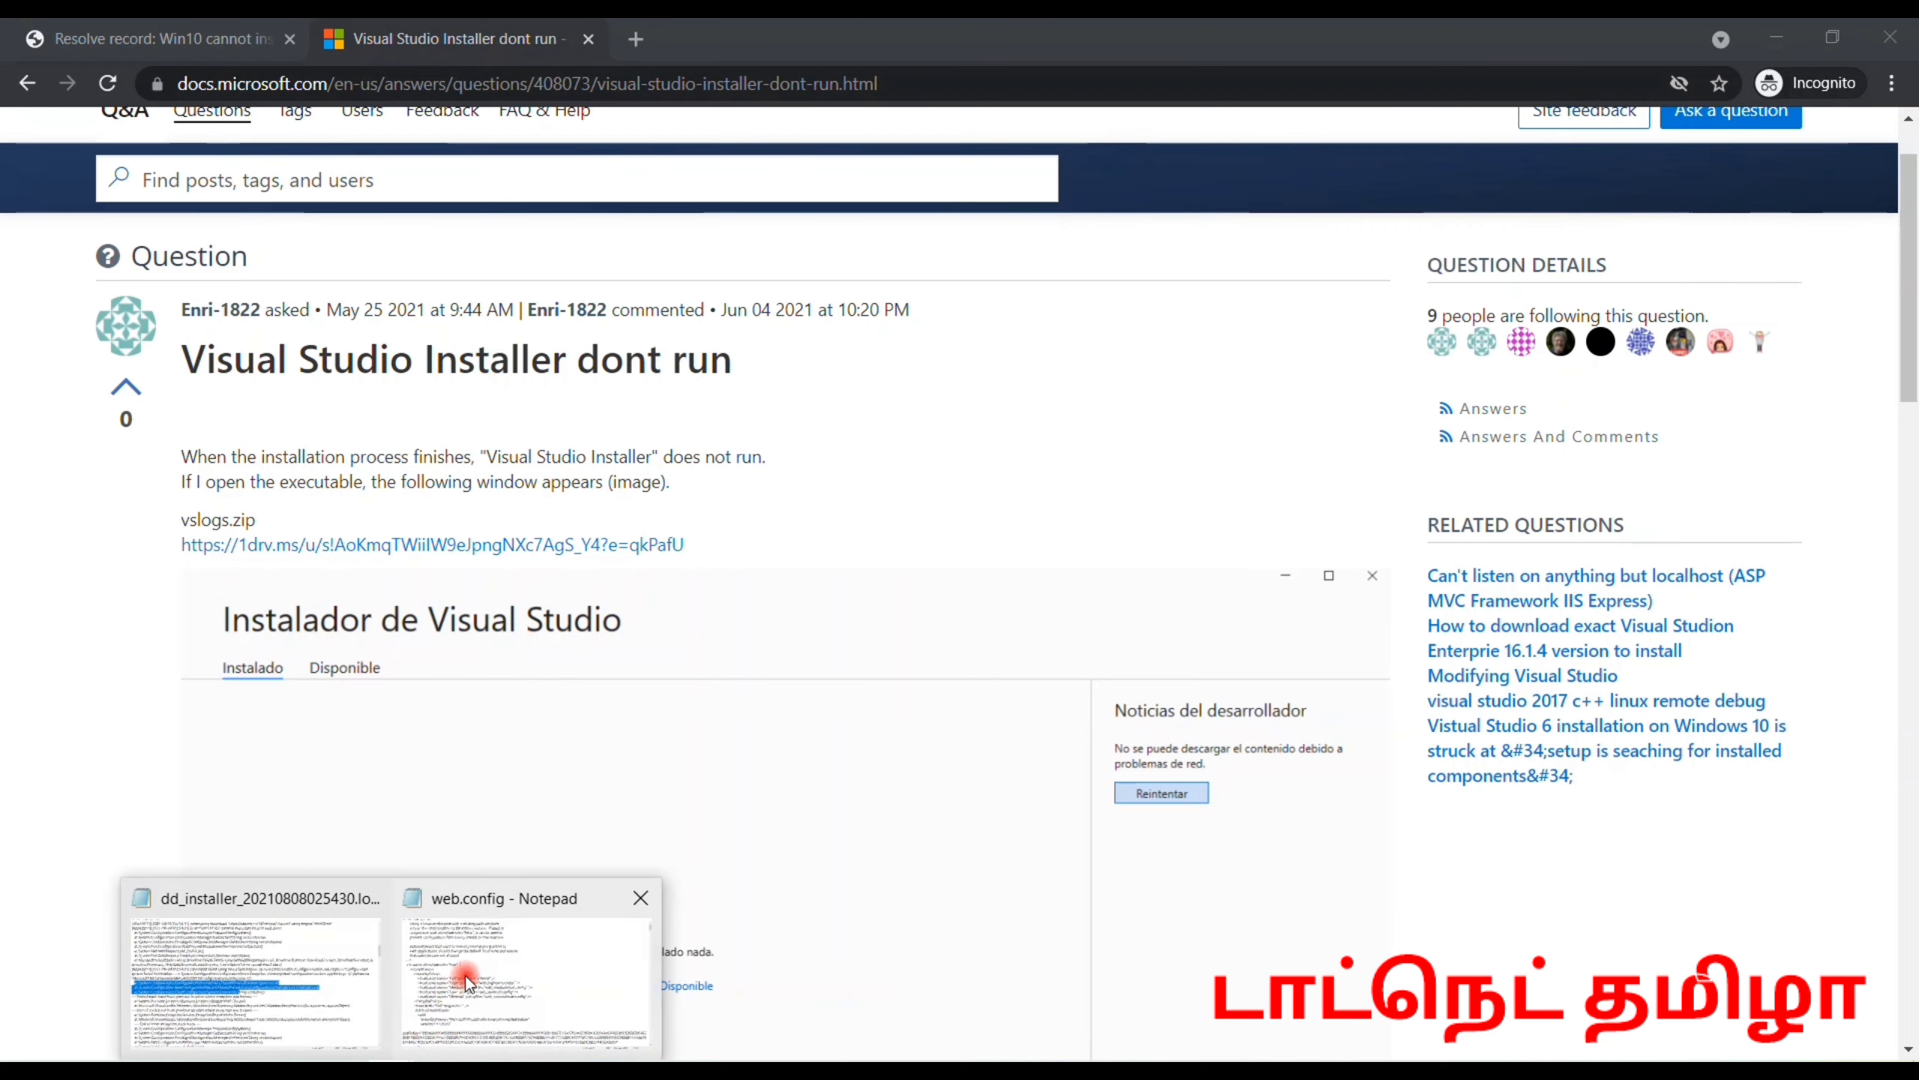
Bring the dd_installer log forward and select the stack trace from PrepareConfigSystem to WebRequest.Create
click(315, 963)
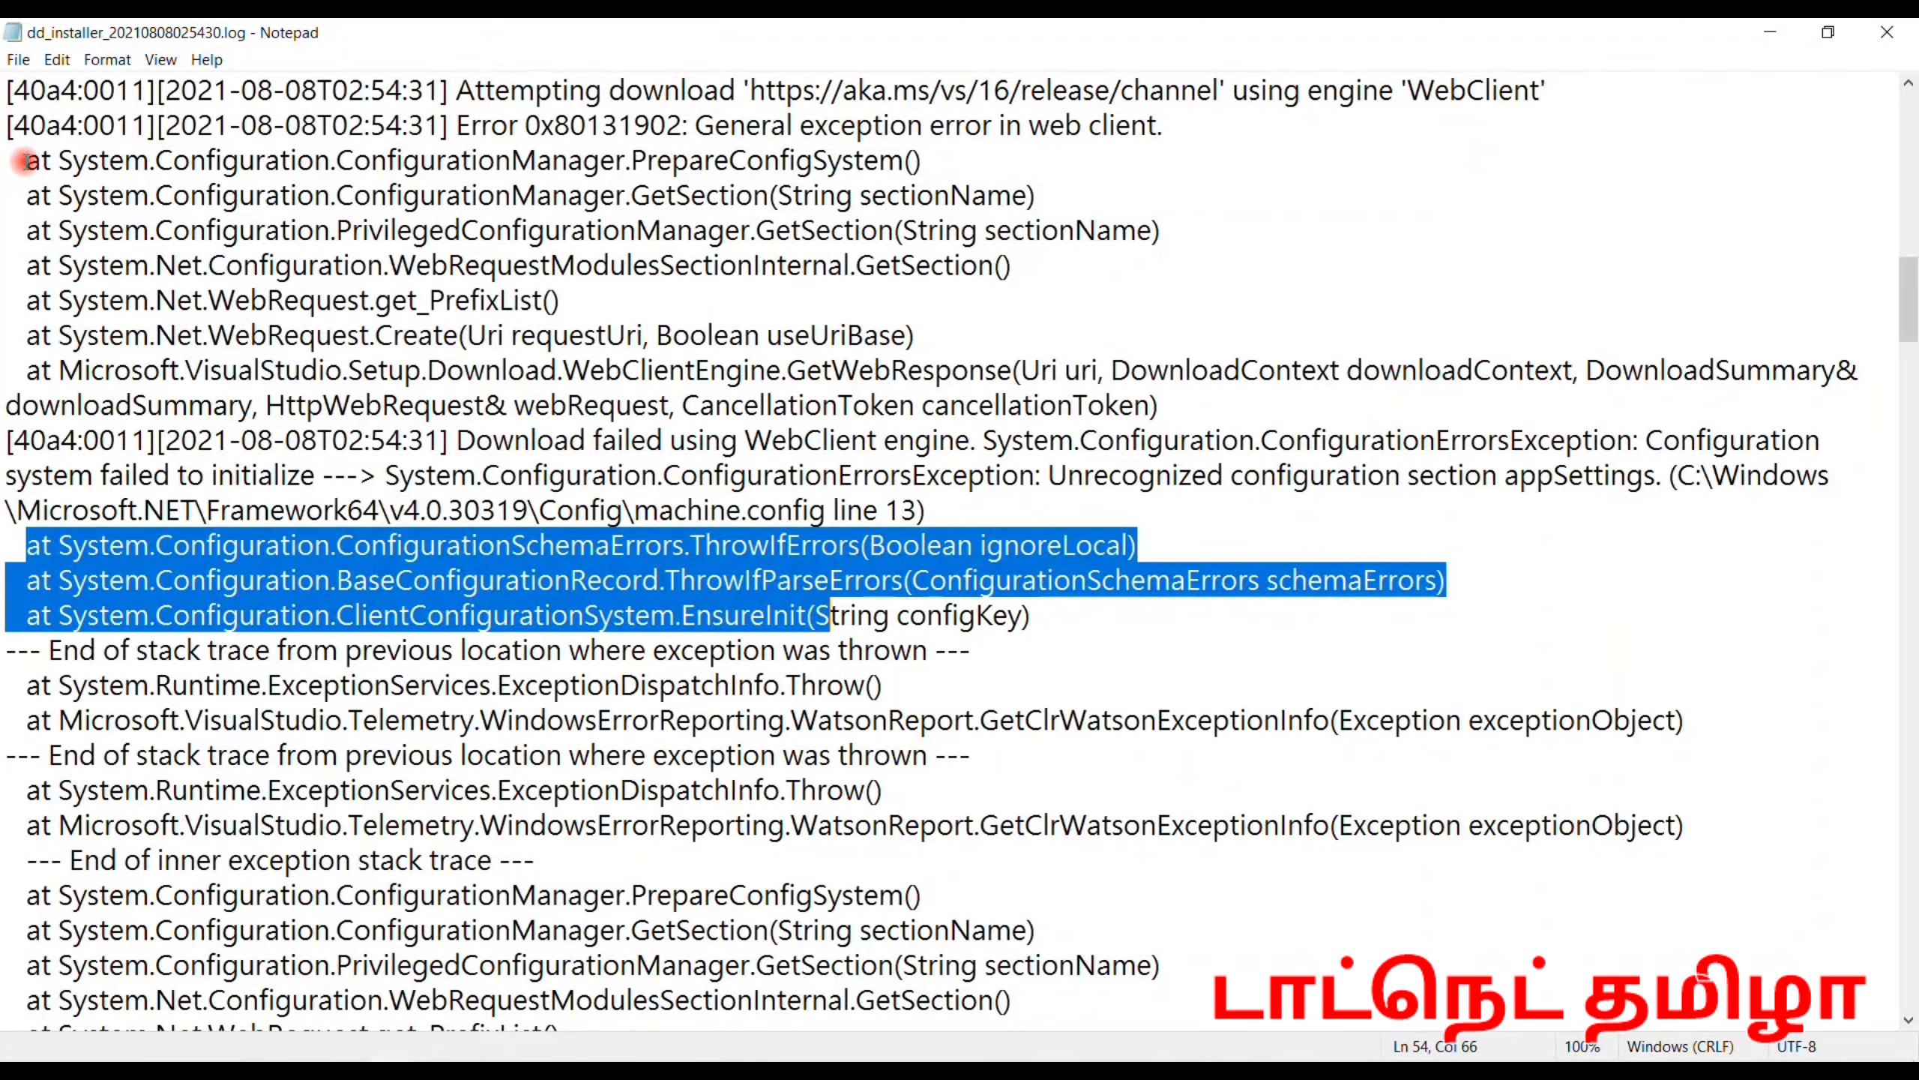
drag(25, 160, 772, 350)
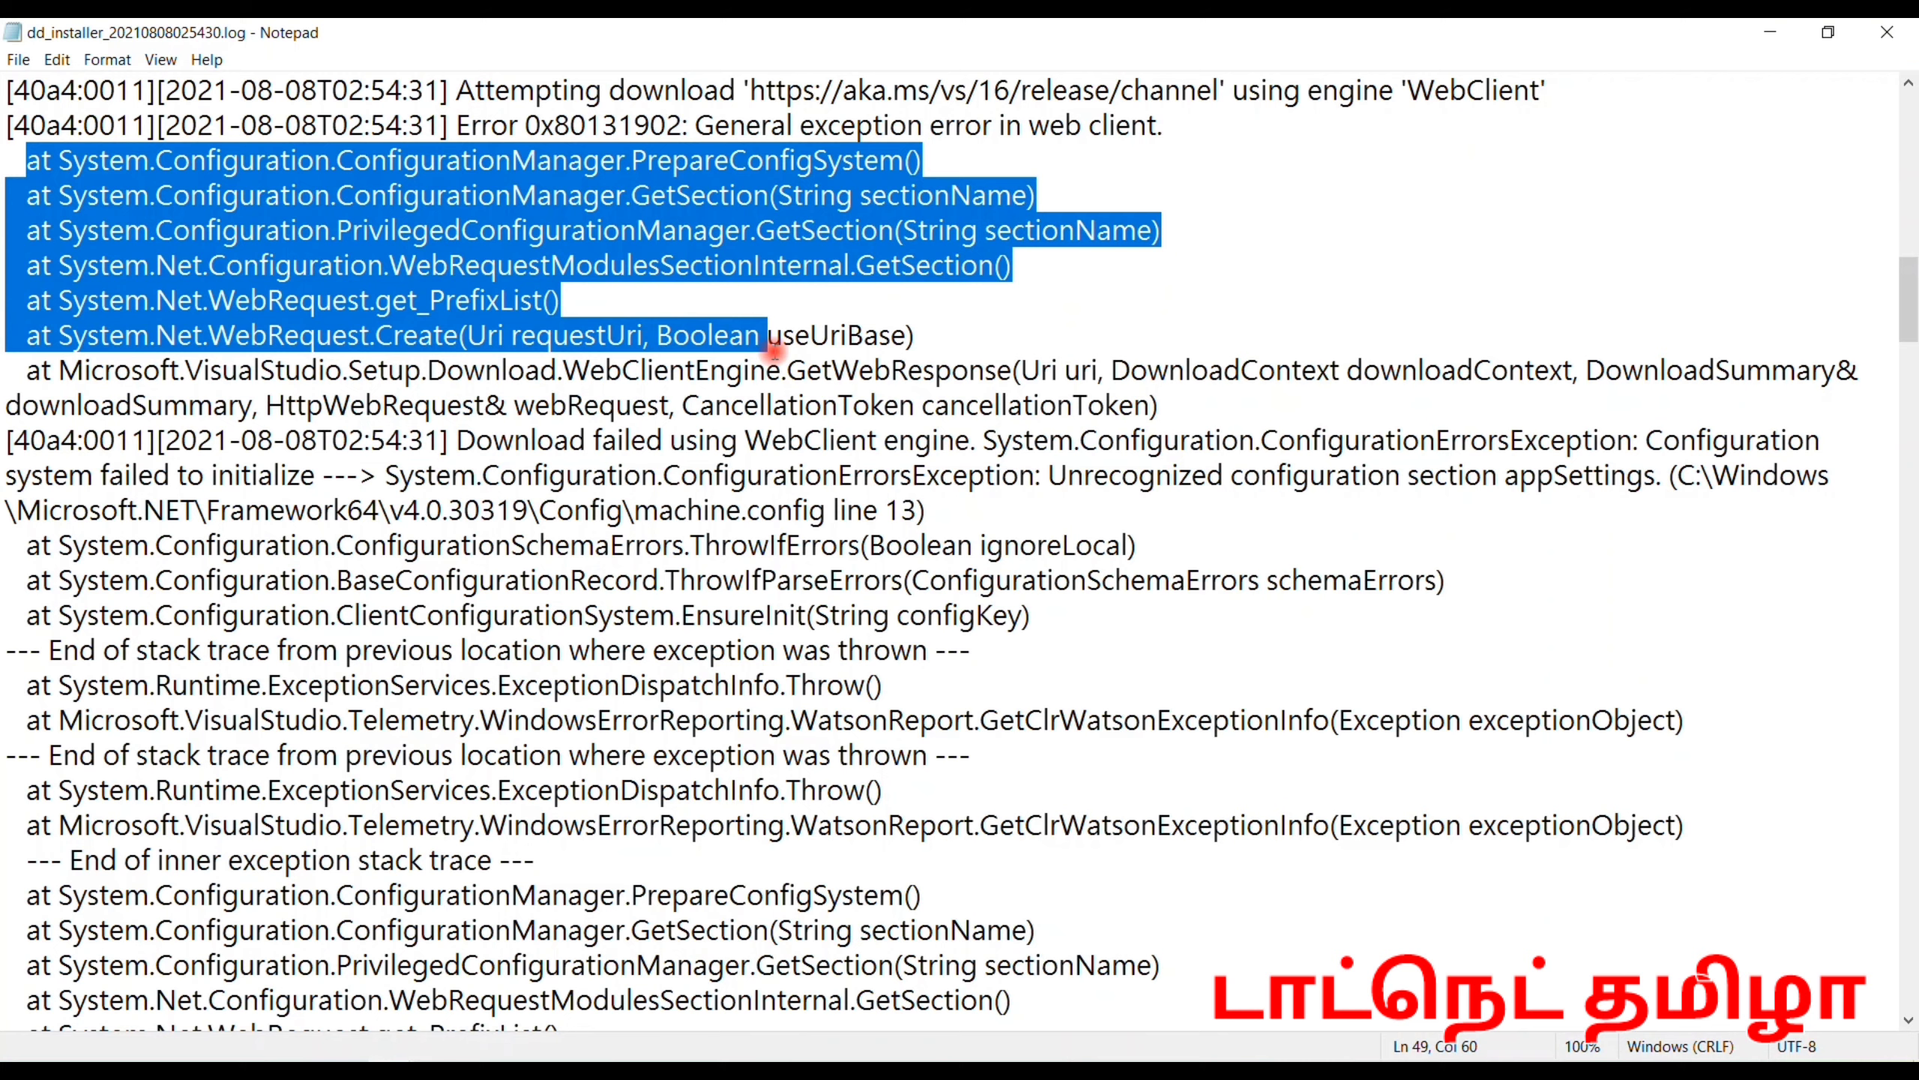